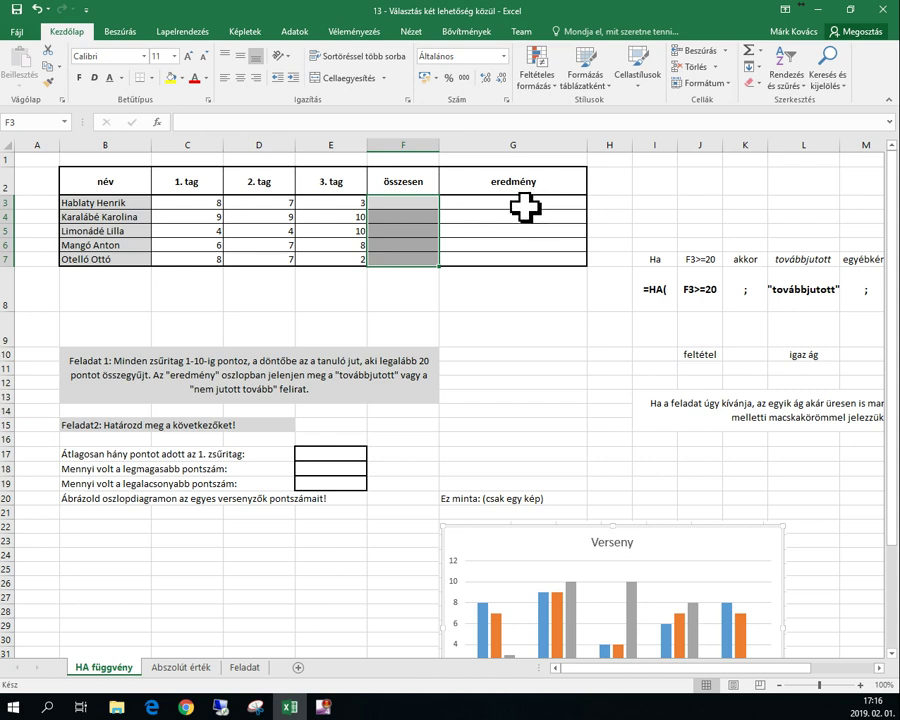
# - Total the first contestant's three jury scores in F3 with the formula =SZUM(C3:E3)
pyautogui.click(492, 305)
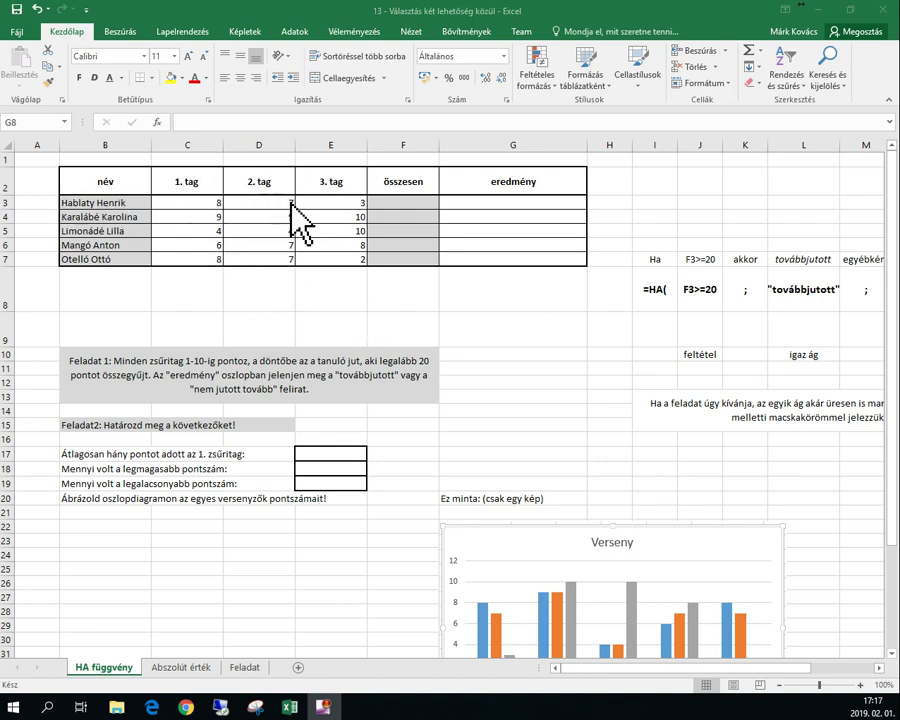
pyautogui.click(422, 201)
pyautogui.write('=szum(')
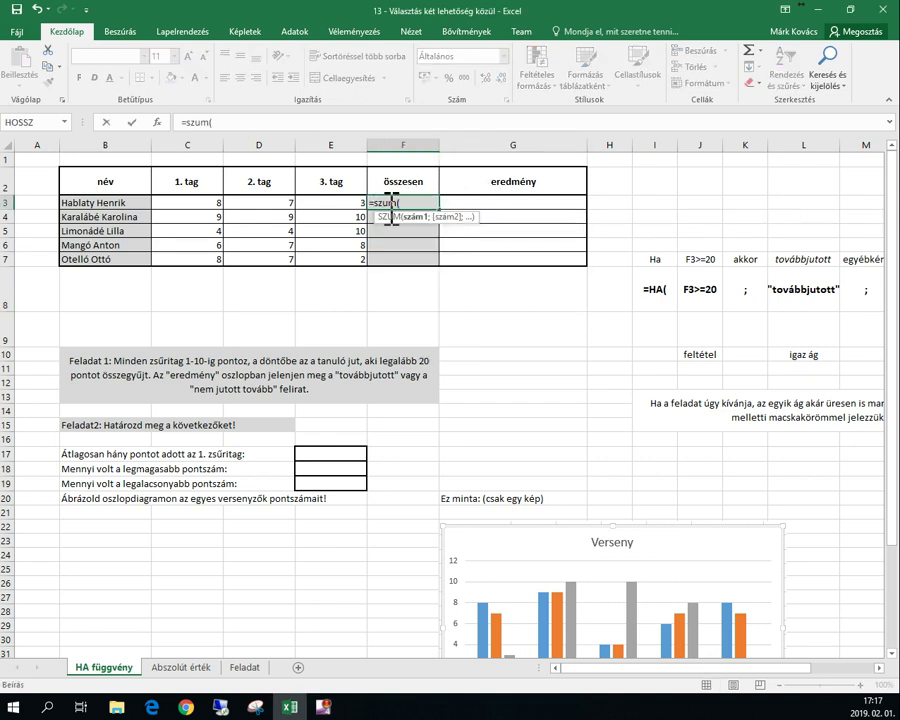
pyautogui.moveTo(195, 207); pyautogui.dragTo(327, 208)
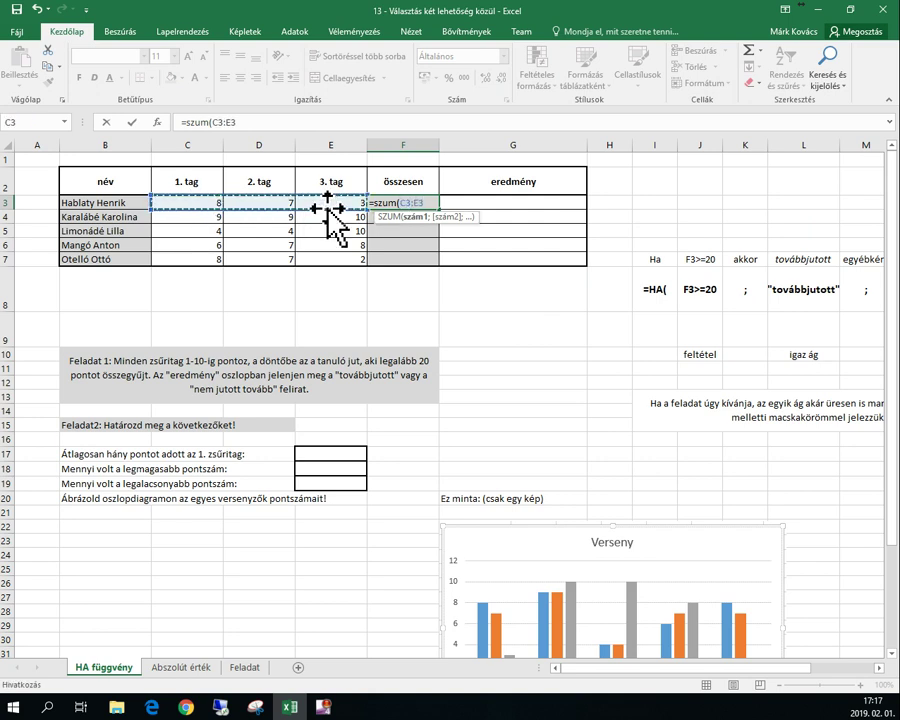
pyautogui.press('Return')
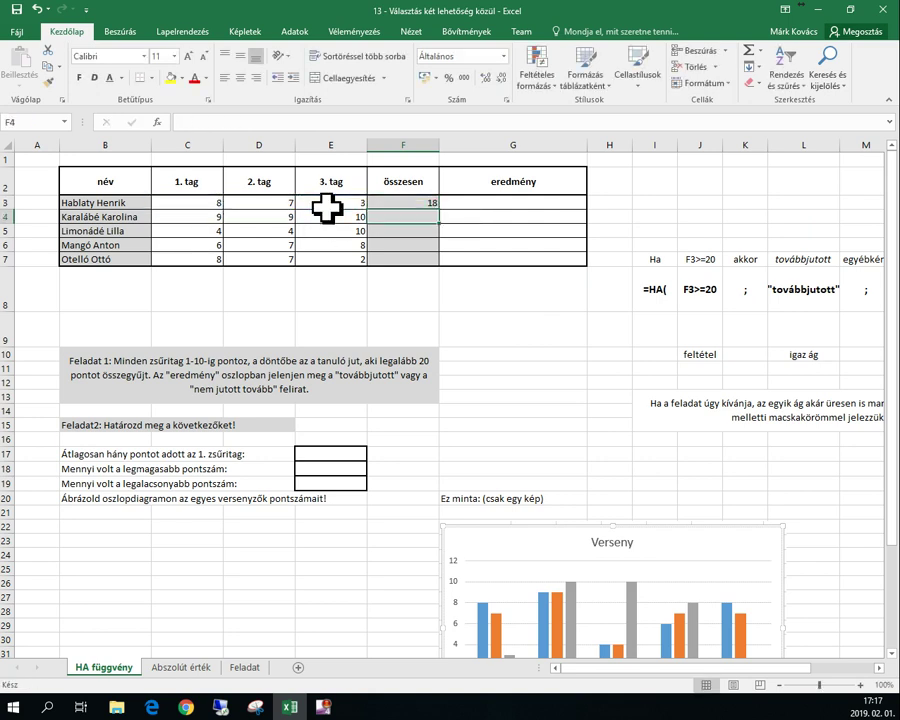
# - Fill the total formula from F3 down to F7 without formatting, keeping the table's borders
pyautogui.click(412, 202)
pyautogui.moveTo(439, 210); pyautogui.dragTo(444, 264)
pyautogui.click(448, 278)
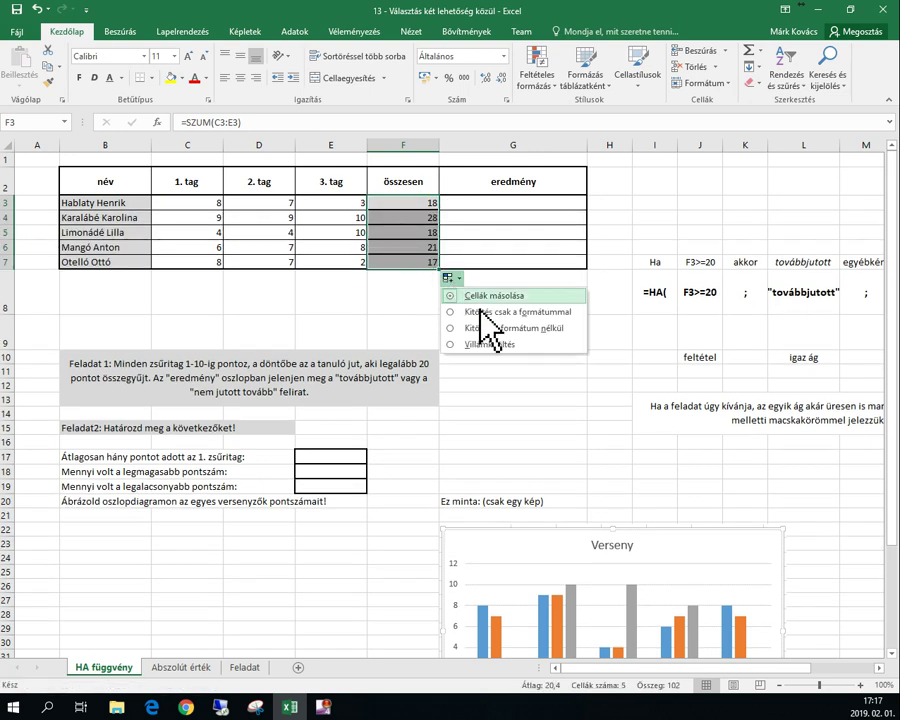
pyautogui.click(516, 328)
pyautogui.click(480, 305)
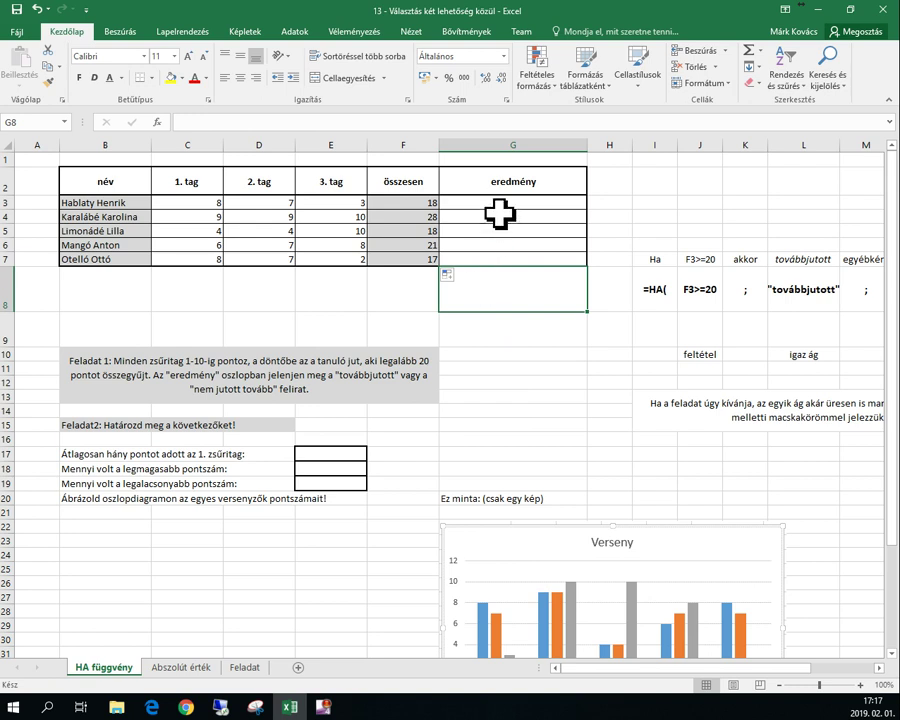
pyautogui.click(494, 328)
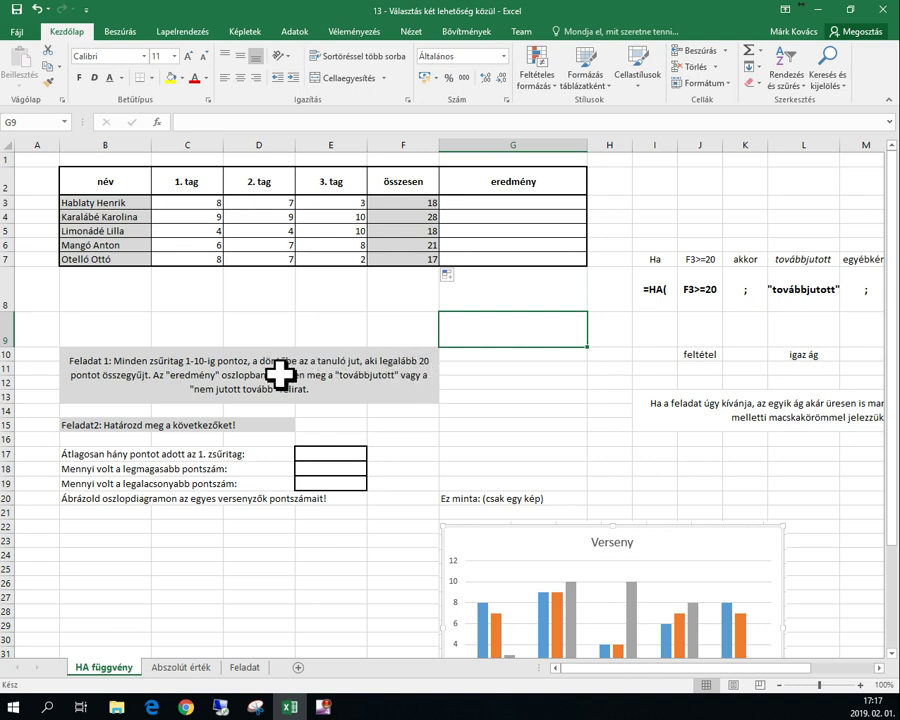
pyautogui.click(414, 216)
pyautogui.click(410, 243)
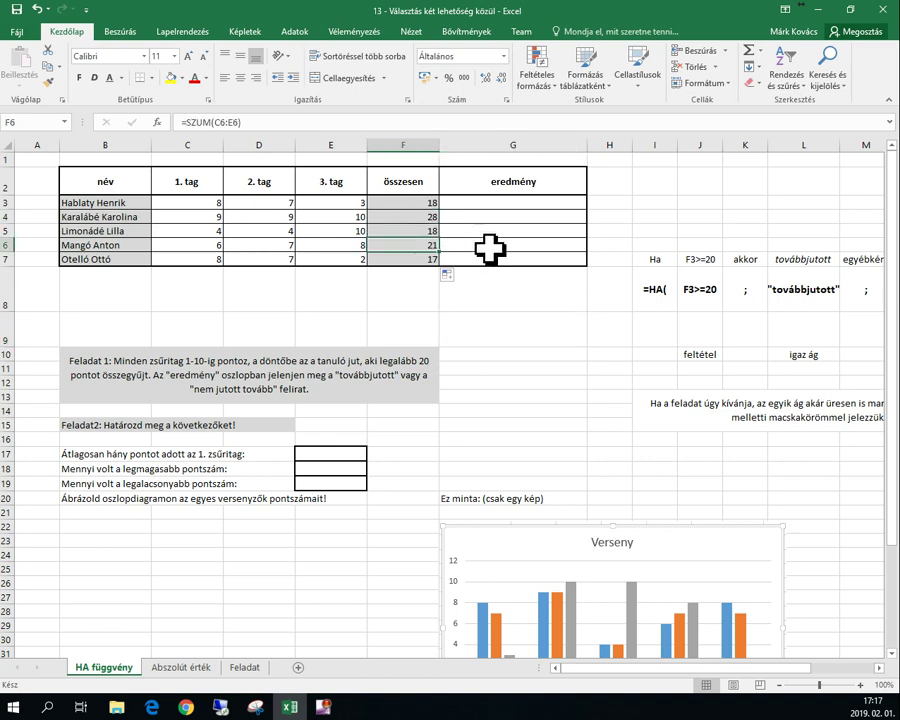
pyautogui.click(494, 218)
pyautogui.click(502, 207)
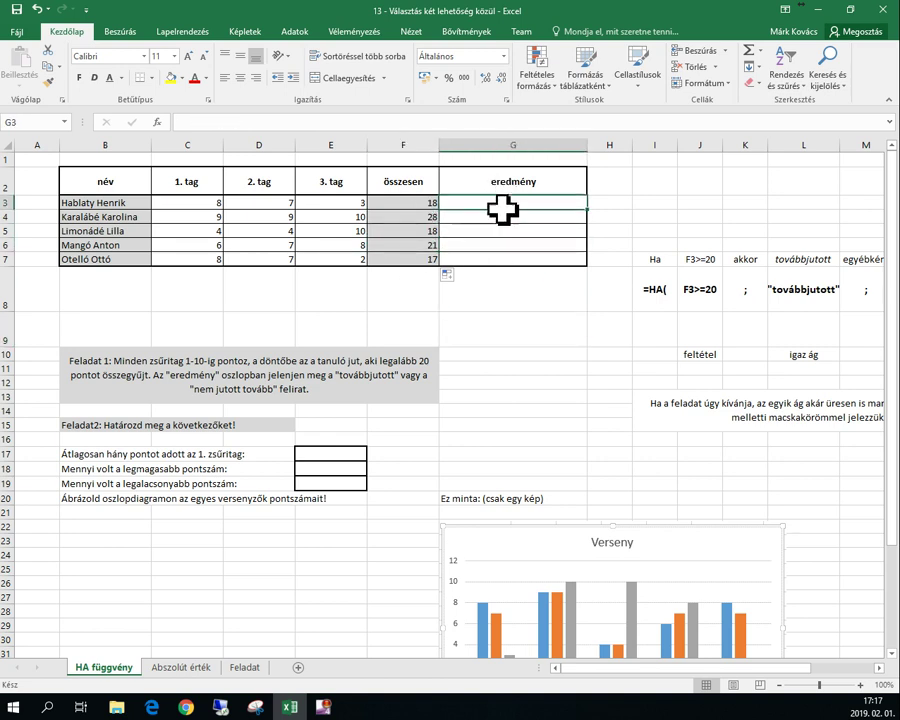
pyautogui.moveTo(502, 207); pyautogui.dragTo(498, 257)
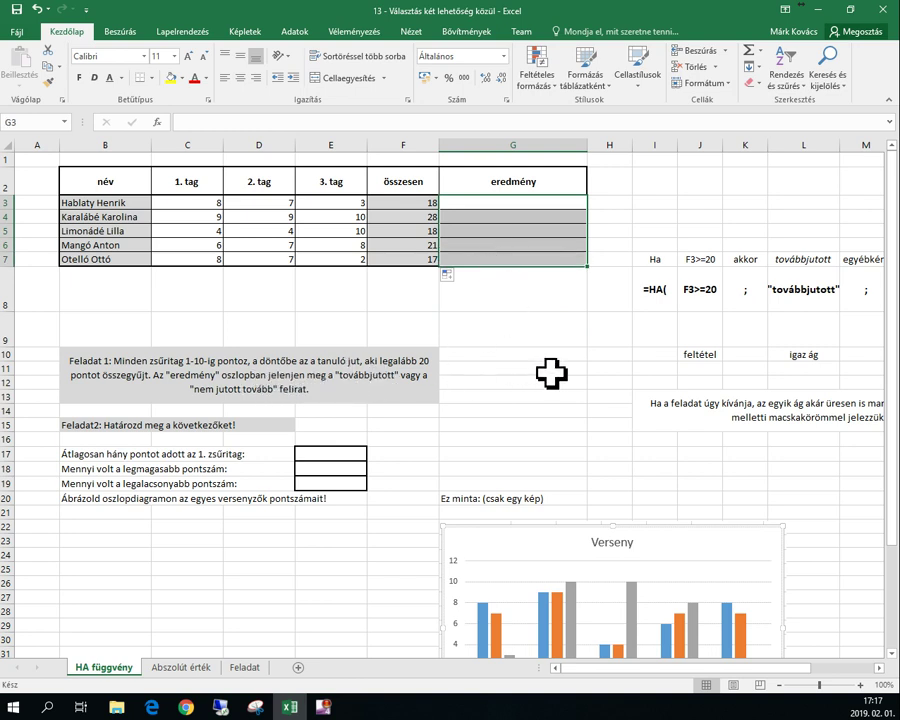
pyautogui.click(532, 298)
# - Enter the formula =HA(F3>=20;"továbbjutott";"nem jutott tovább") in G3 for the first contestant's result
pyautogui.click(526, 205)
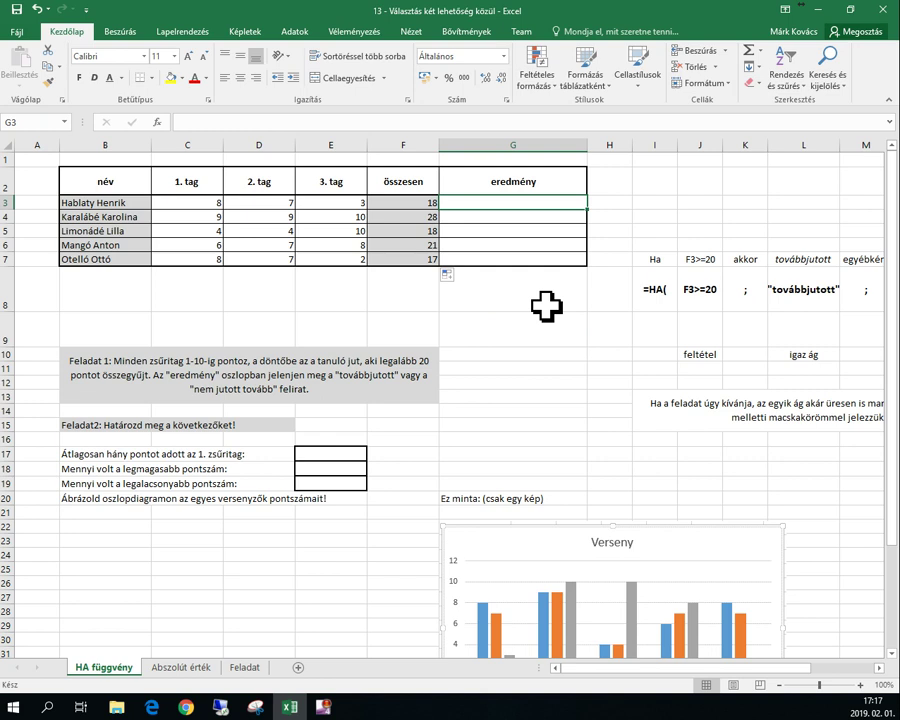
pyautogui.write('=')
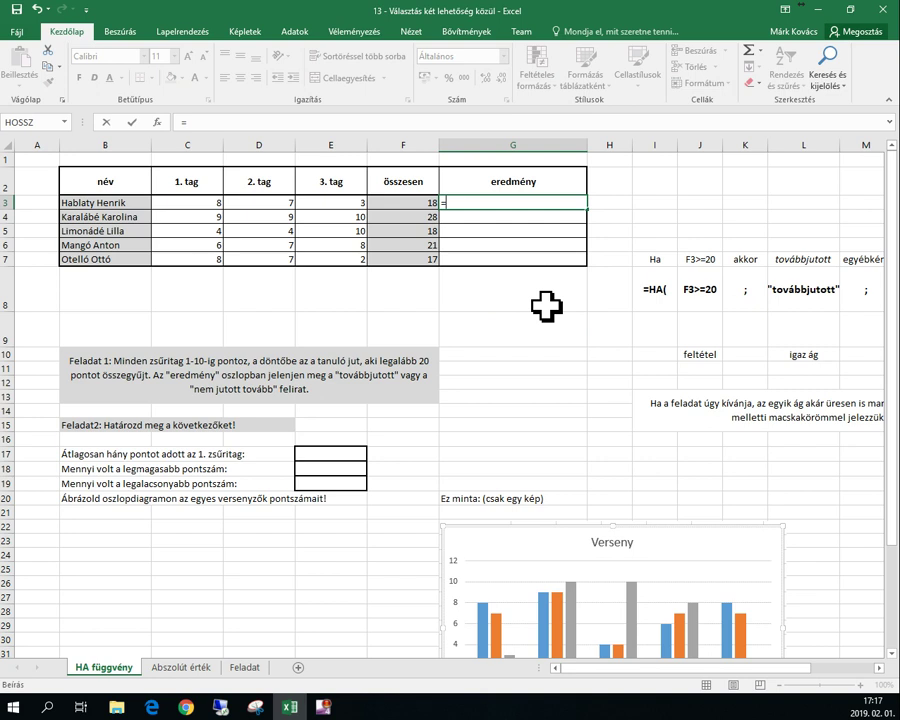
pyautogui.write('HA')
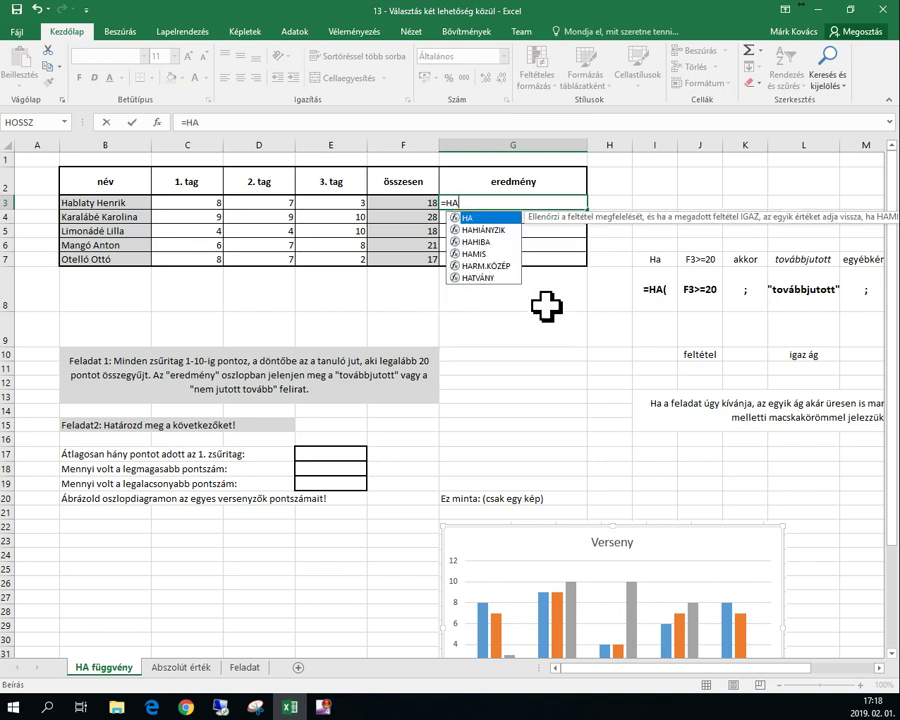
pyautogui.write('(')
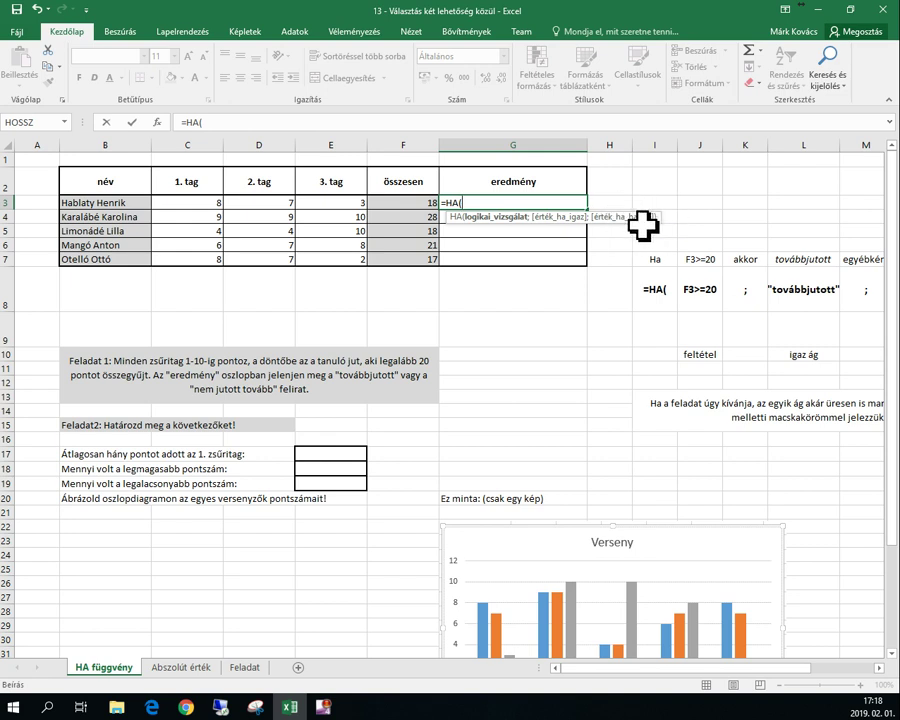
pyautogui.click(483, 195)
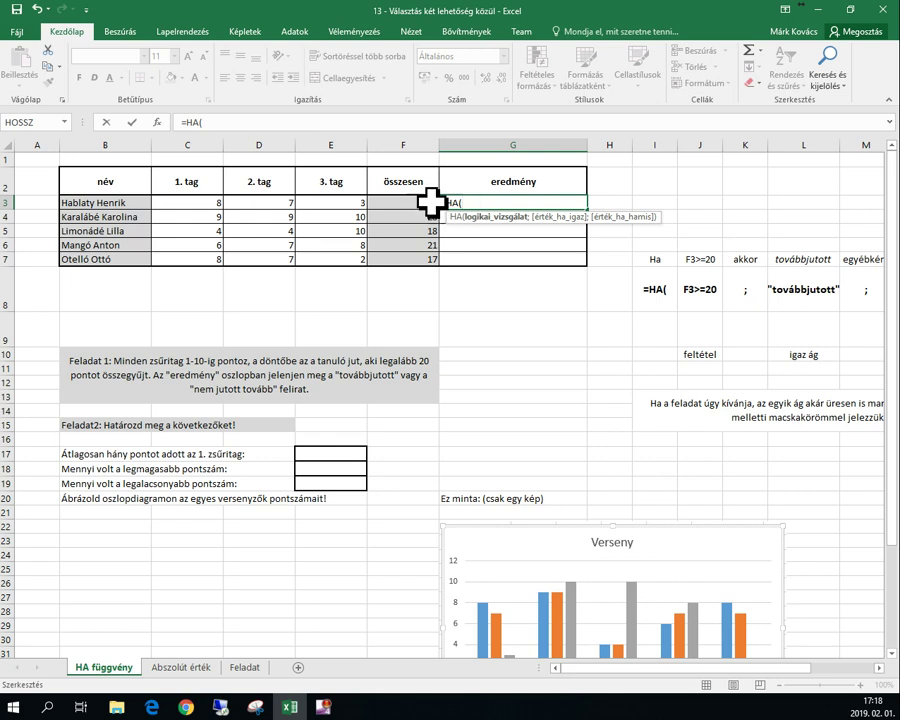
pyautogui.click(396, 202)
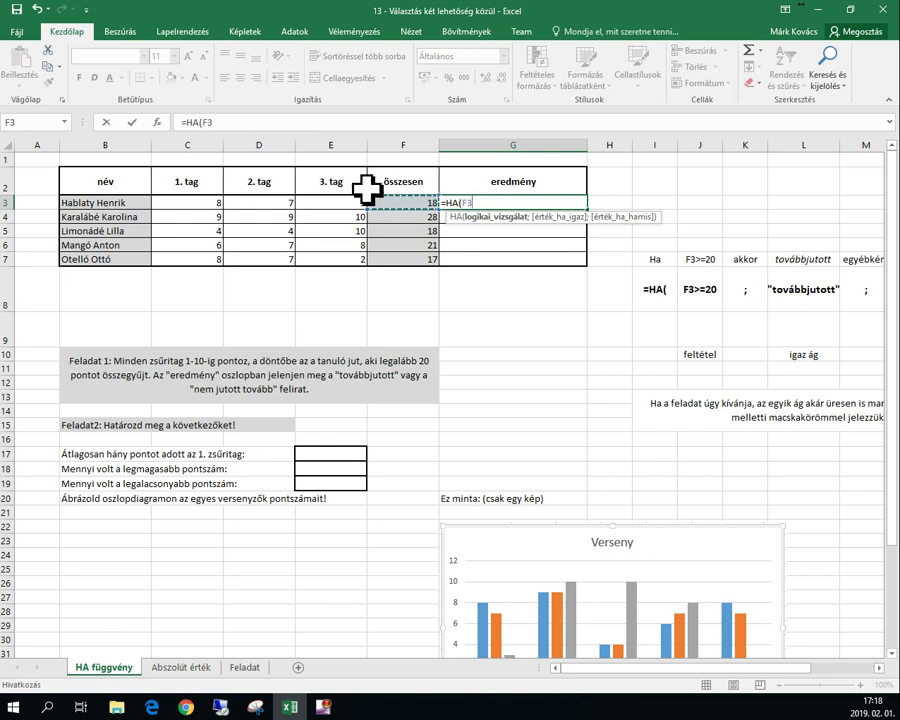
pyautogui.write('>=20')
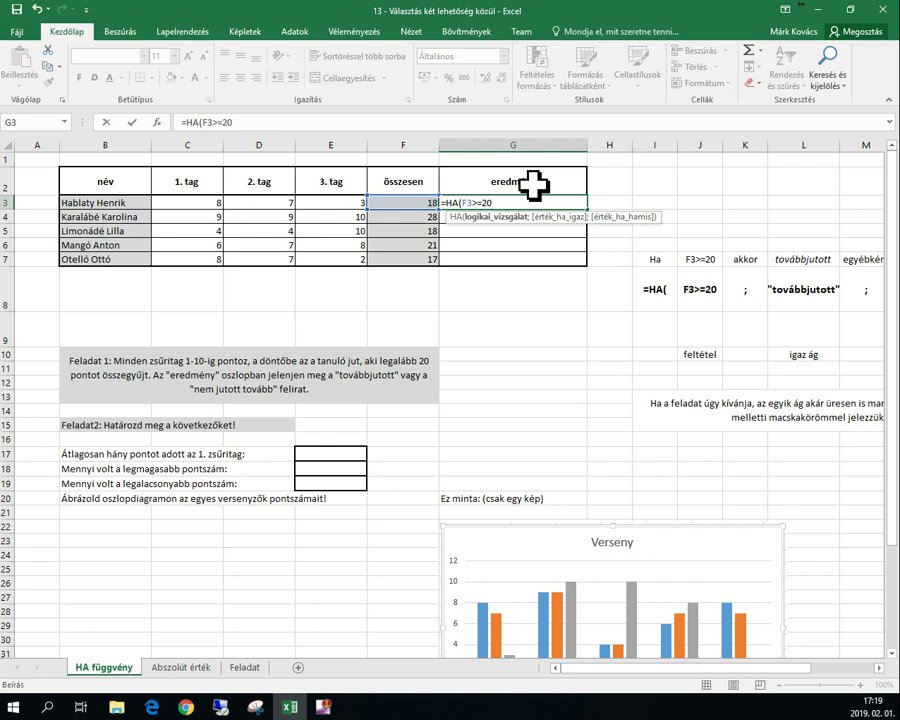
pyautogui.write(';"továbbjutott')
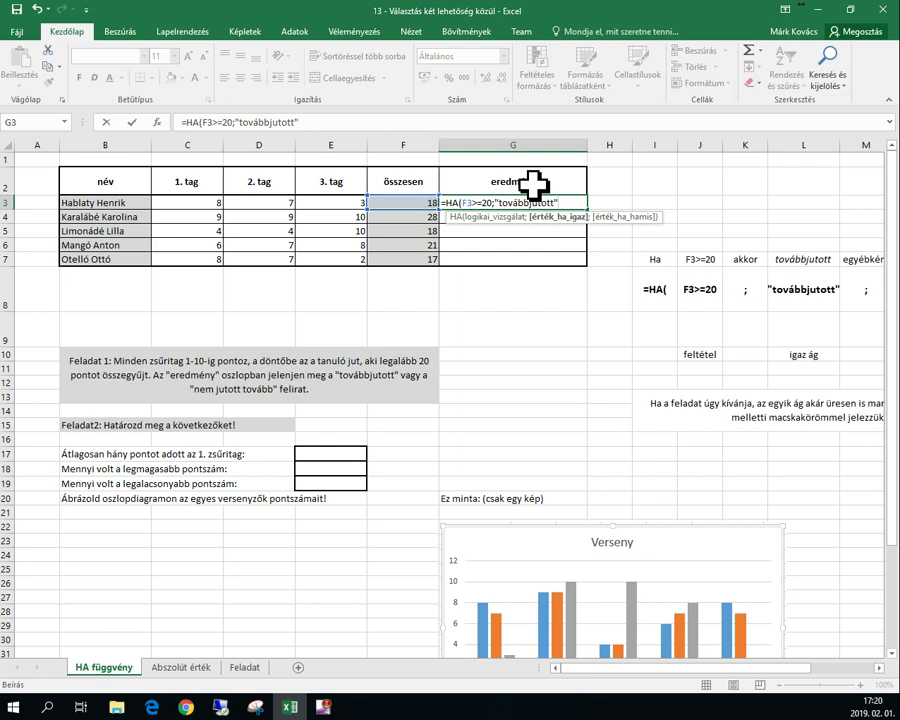
pyautogui.write(';"nem jutott tovább')
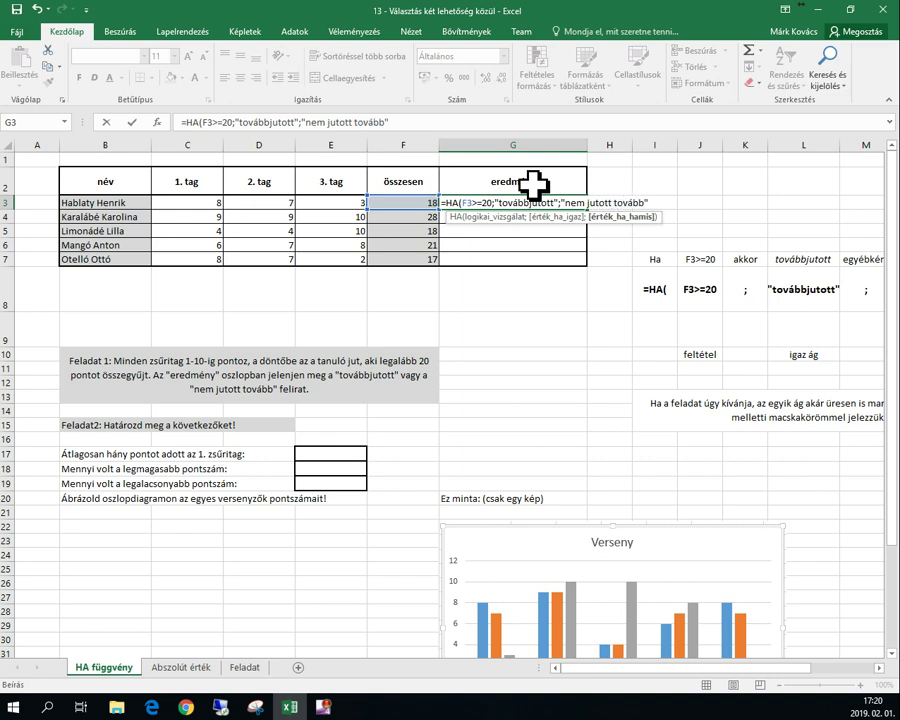
pyautogui.press('End')
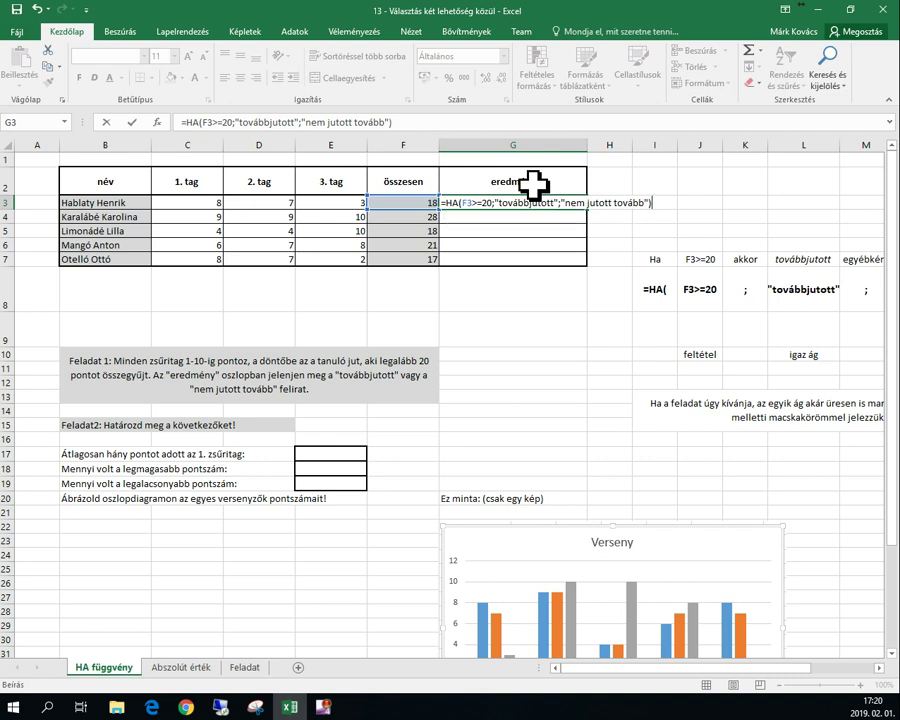
pyautogui.press('Return')
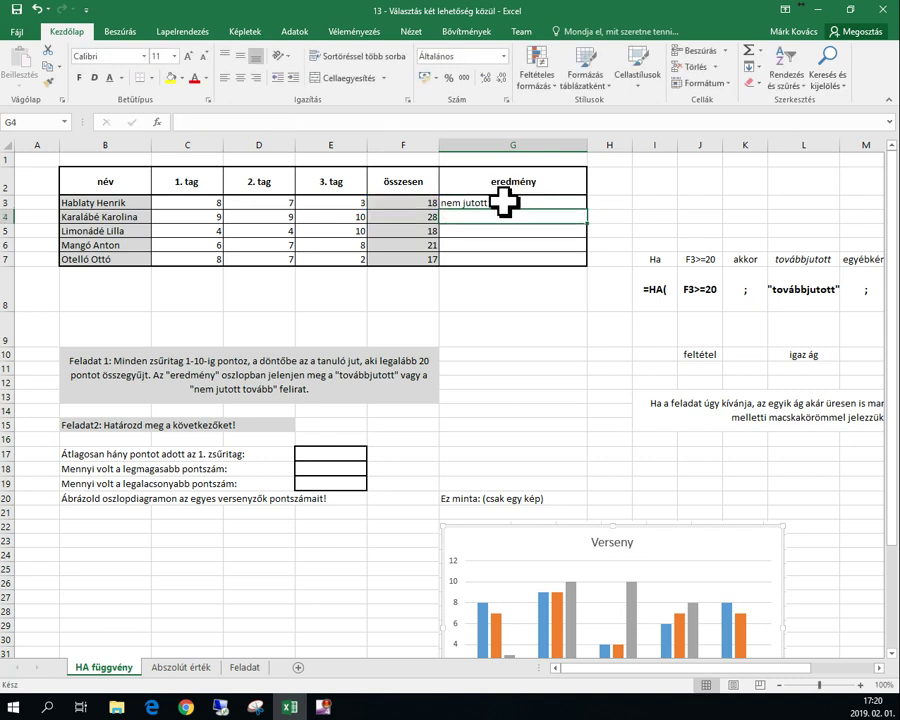
# - Fill the HA formula from G3 down to G7 without formatting
pyautogui.click(499, 203)
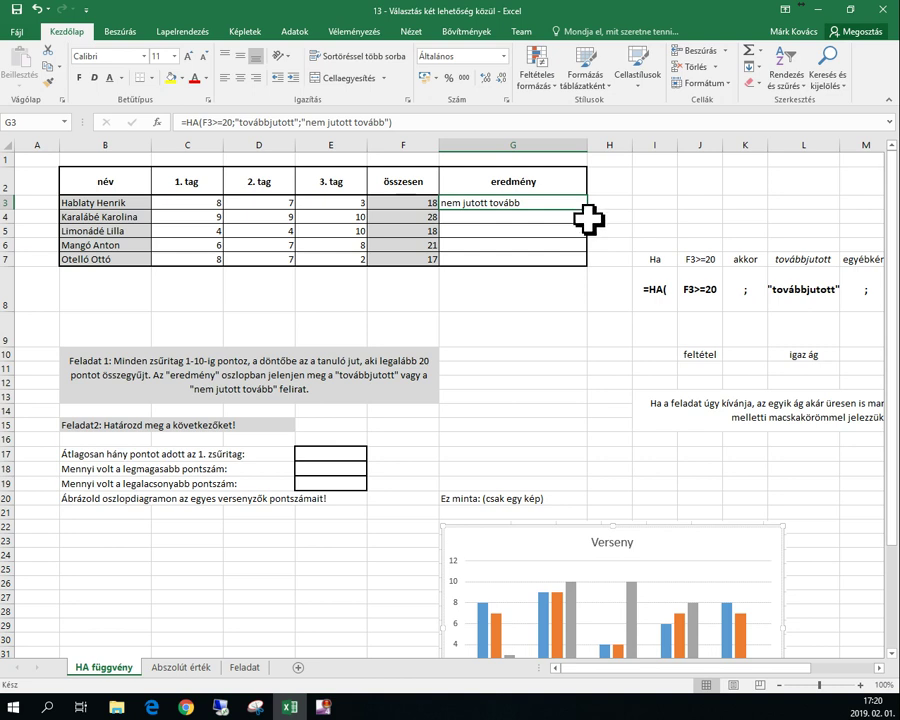
pyautogui.moveTo(590, 210); pyautogui.dragTo(588, 264)
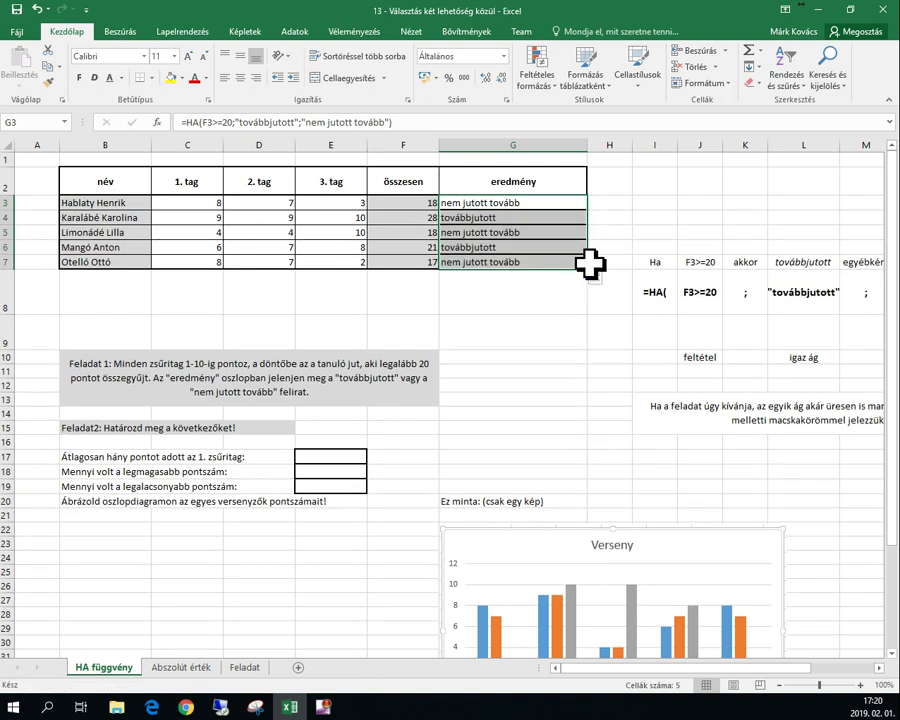
pyautogui.click(600, 279)
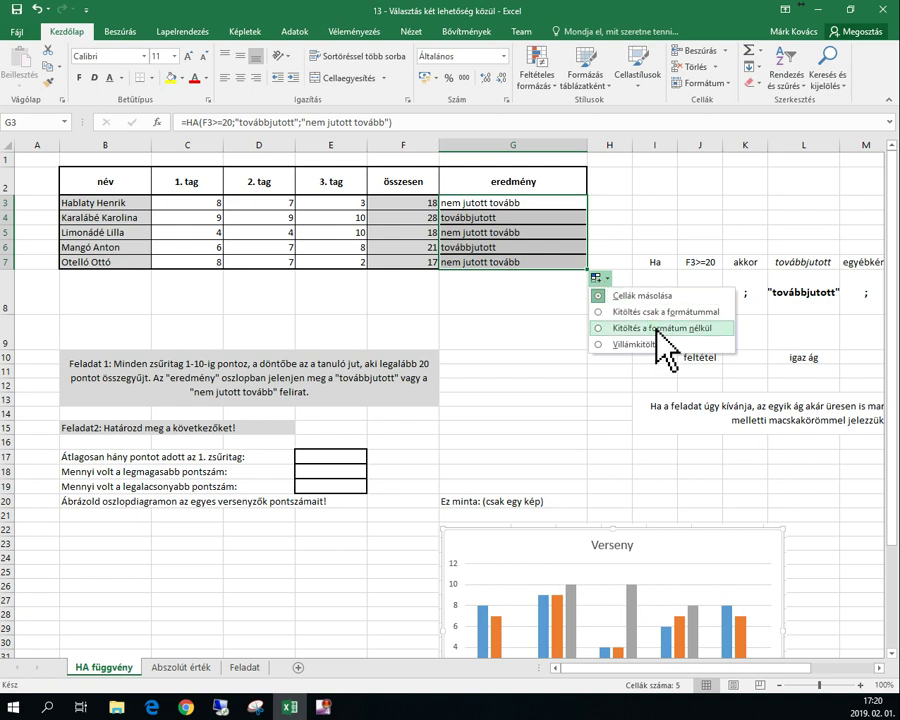
pyautogui.click(655, 330)
pyautogui.click(474, 322)
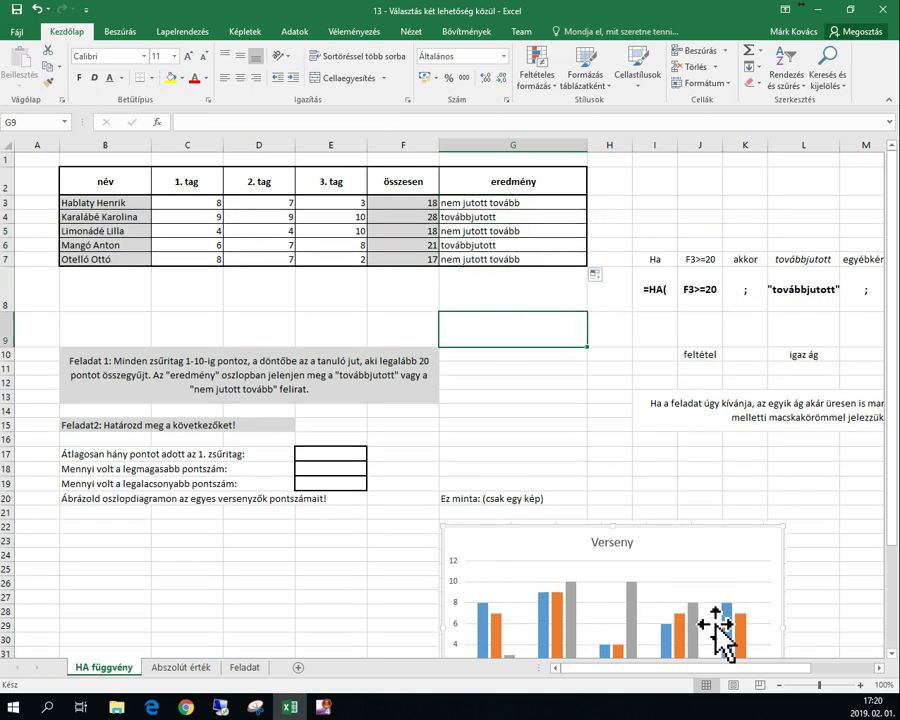
# - Examine the HA function's written-out parts in I7:O10, from condition to true and false branches, and compare them with the formula in G3
pyautogui.moveTo(721, 669); pyautogui.dragTo(808, 668)
pyautogui.moveTo(441, 258); pyautogui.dragTo(755, 262)
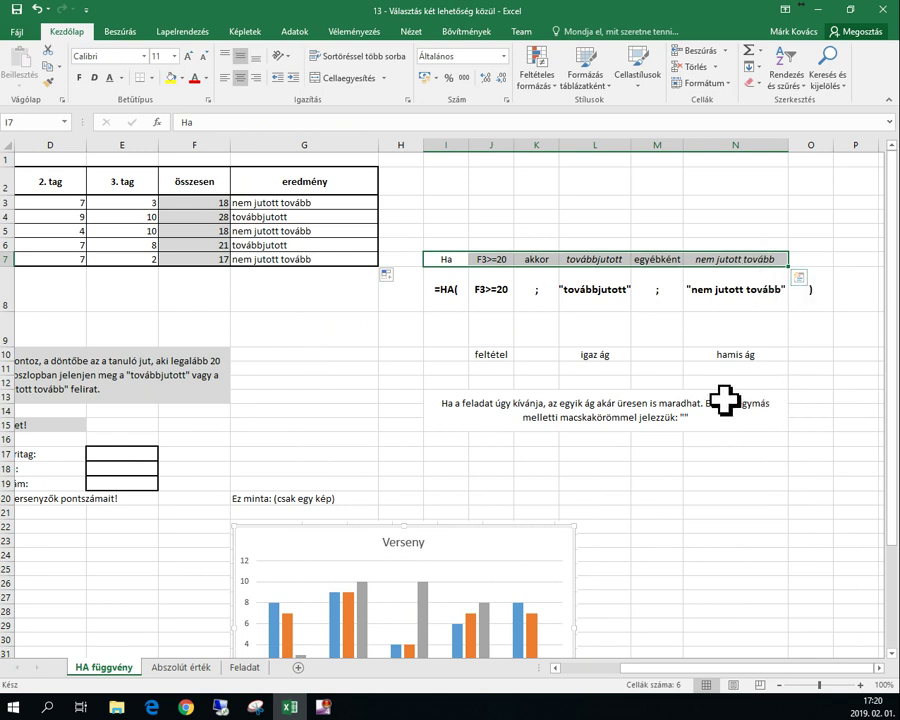
pyautogui.click(437, 316)
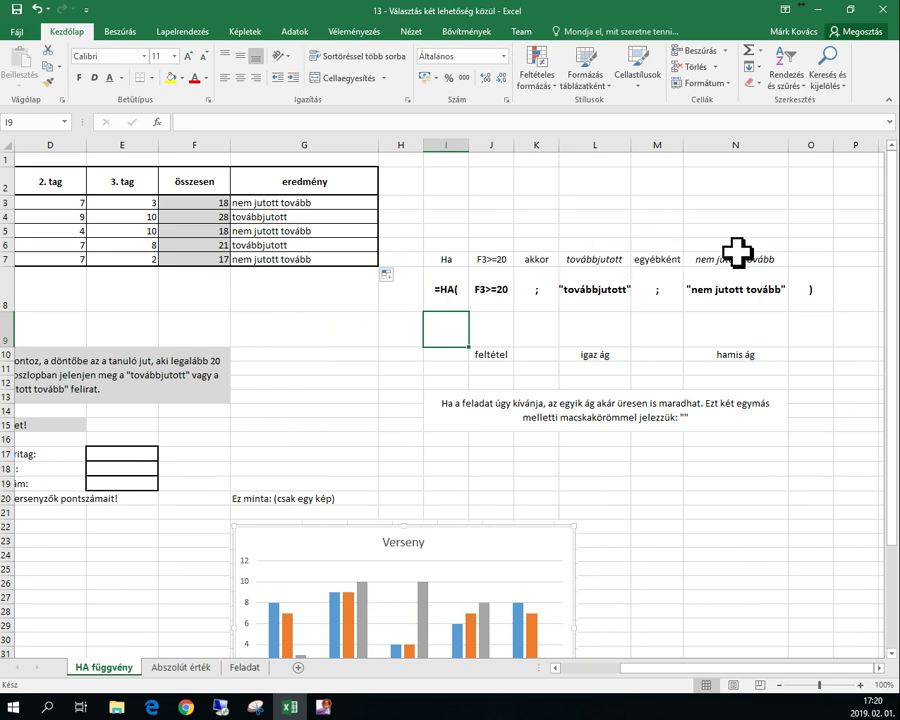
pyautogui.click(455, 300)
pyautogui.click(502, 308)
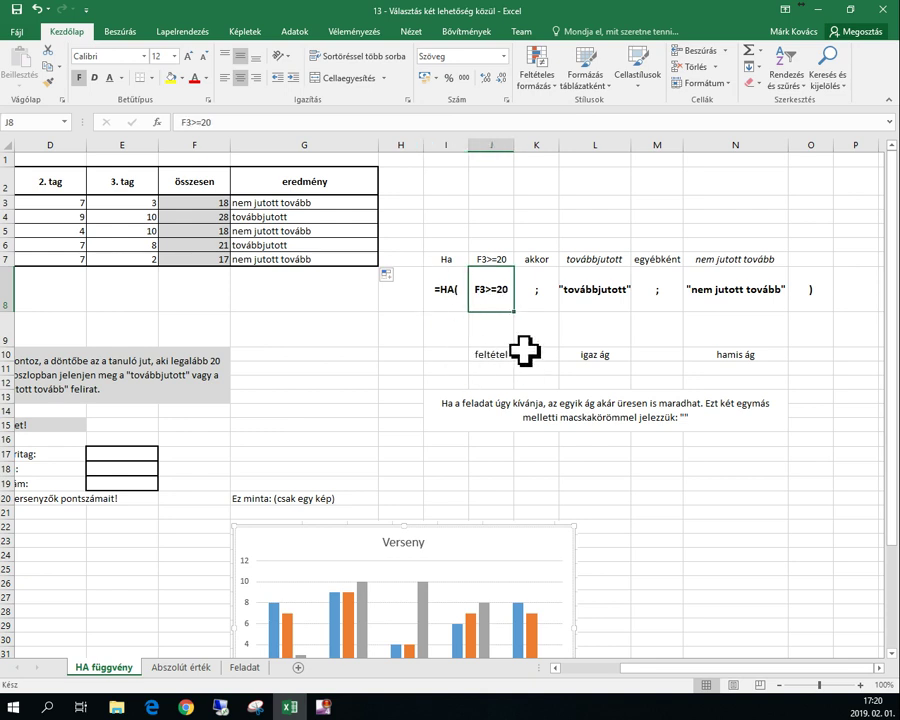
pyautogui.click(535, 303)
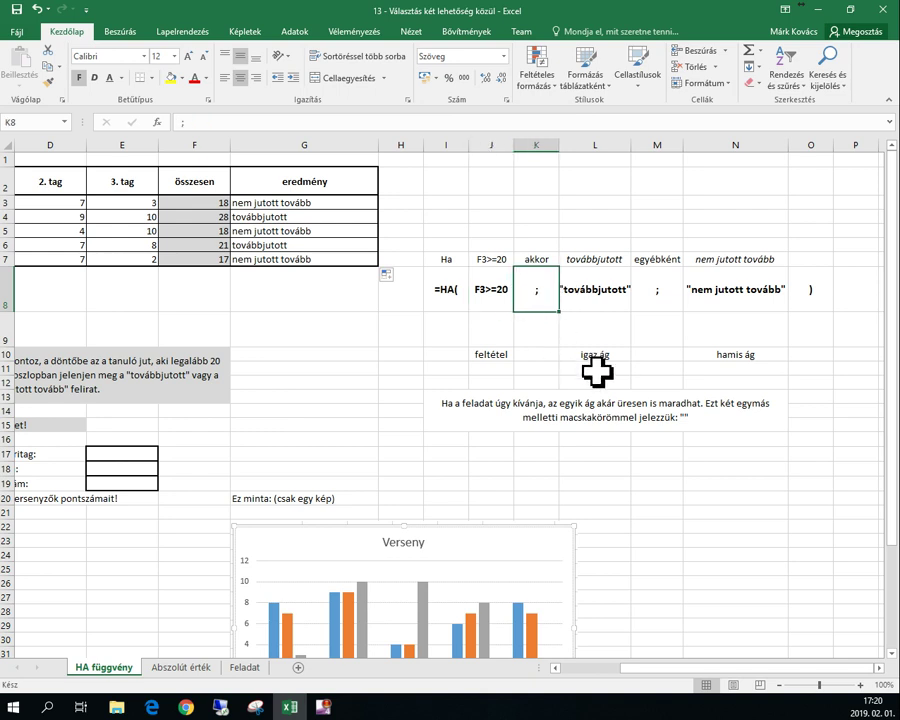
pyautogui.click(603, 309)
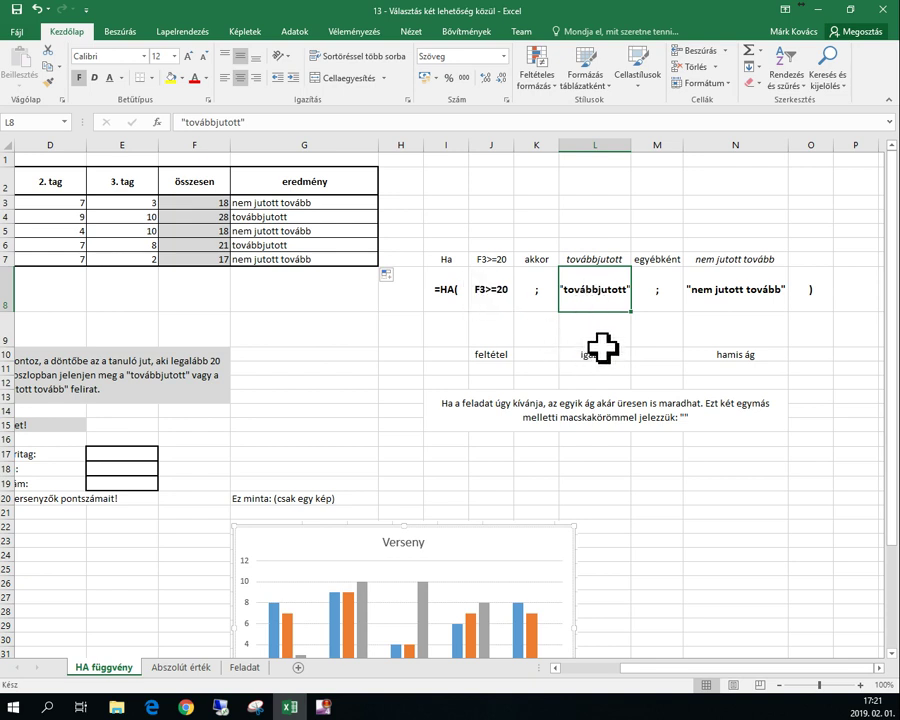
pyautogui.click(664, 297)
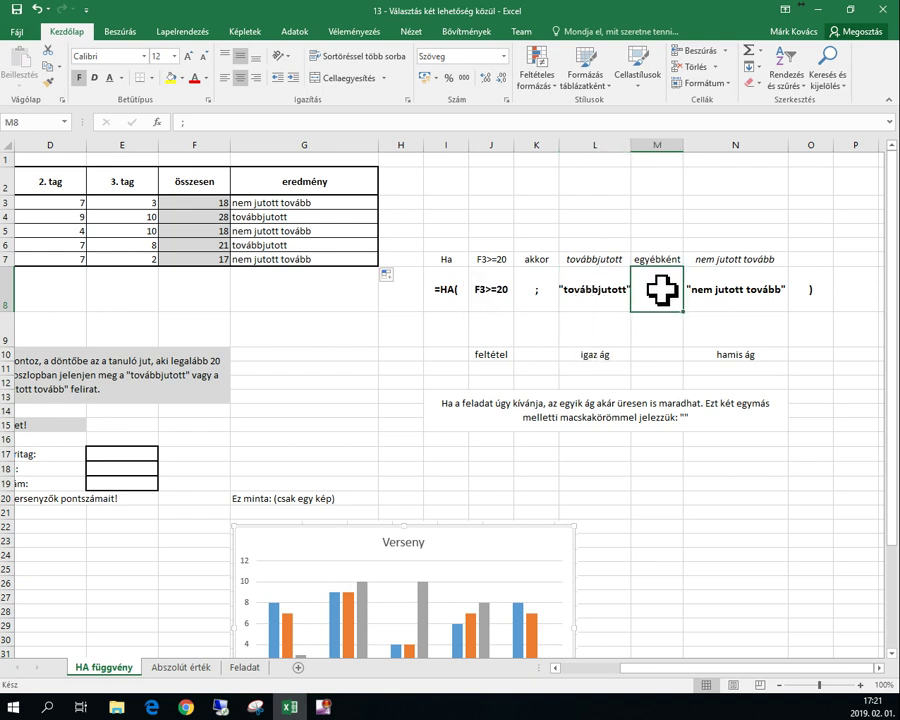
pyautogui.click(783, 356)
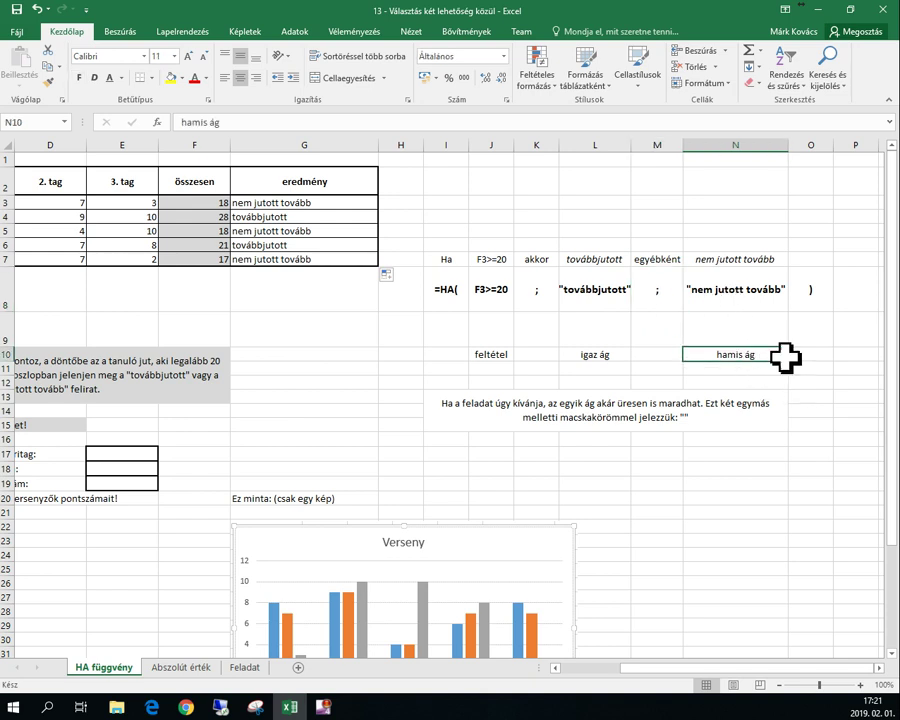
pyautogui.click(752, 303)
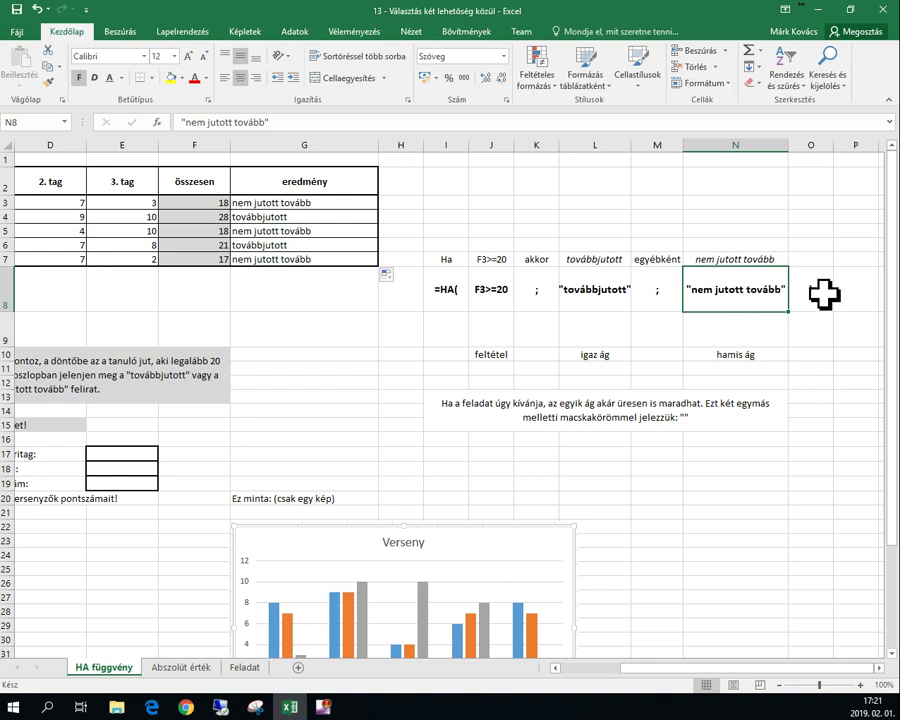
pyautogui.moveTo(748, 668); pyautogui.dragTo(688, 671)
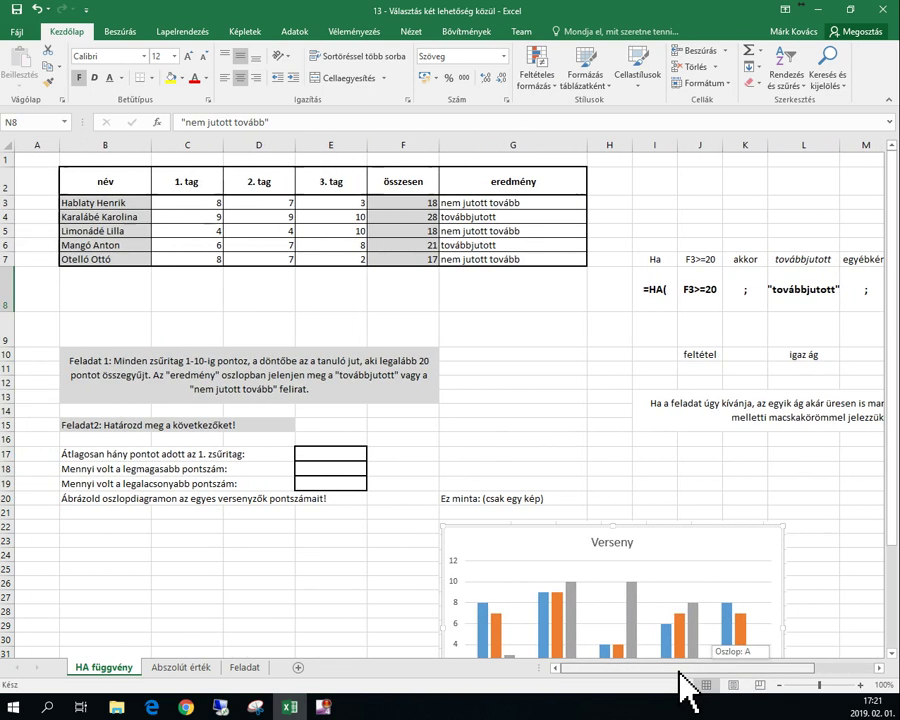
pyautogui.click(480, 202)
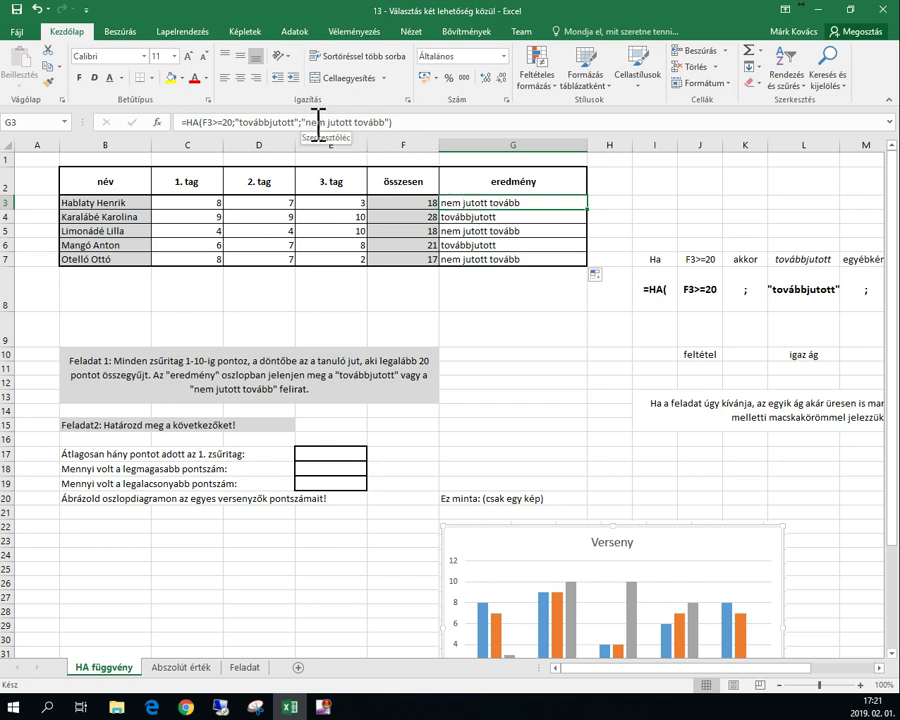
# - Replace the false-branch text in G3's HA formula with an empty string, giving =HA(F3>=20;"továbbjutott";"")
pyautogui.click(545, 259)
pyautogui.click(537, 203)
pyautogui.moveTo(306, 124); pyautogui.dragTo(385, 120)
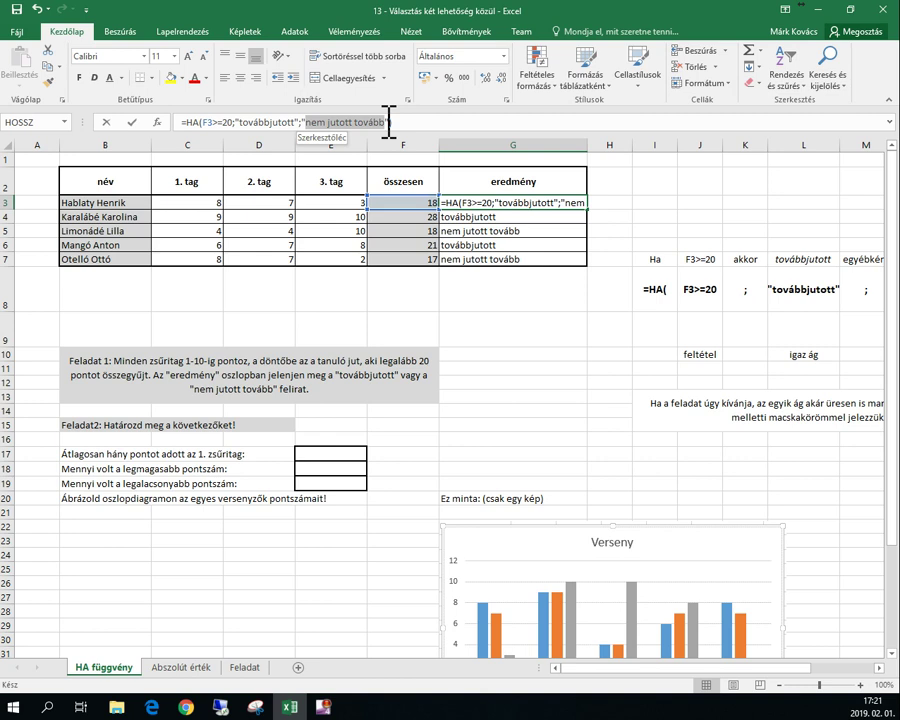
pyautogui.press('BackSpace')
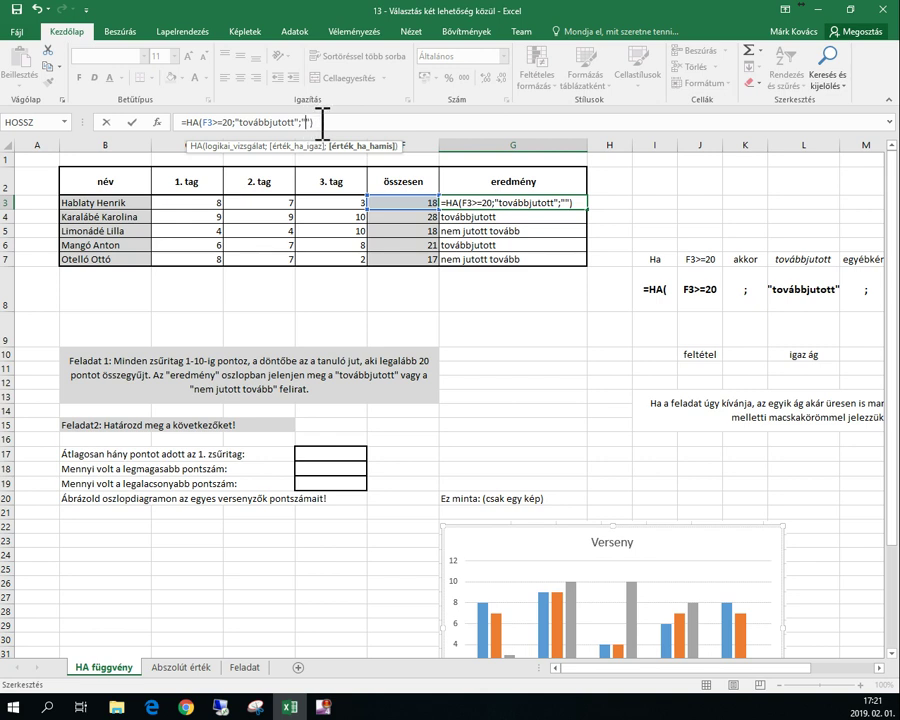
pyautogui.write('nem jutott tovább')
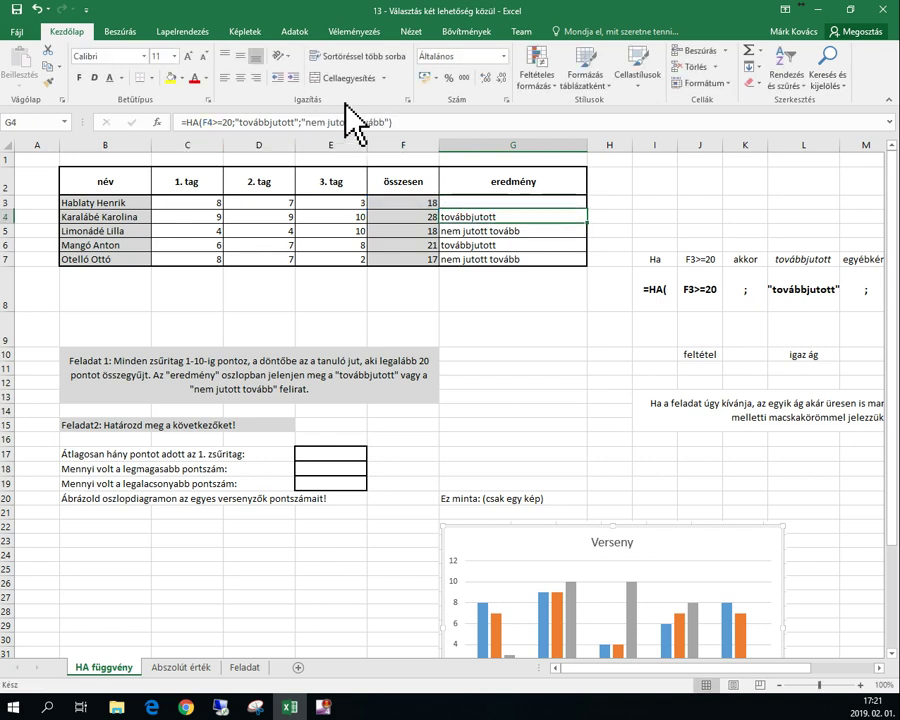
pyautogui.press('Return')
# - Fill the revised HA formula from G3 down to G7 without formatting, keeping the table's borders
pyautogui.click(502, 202)
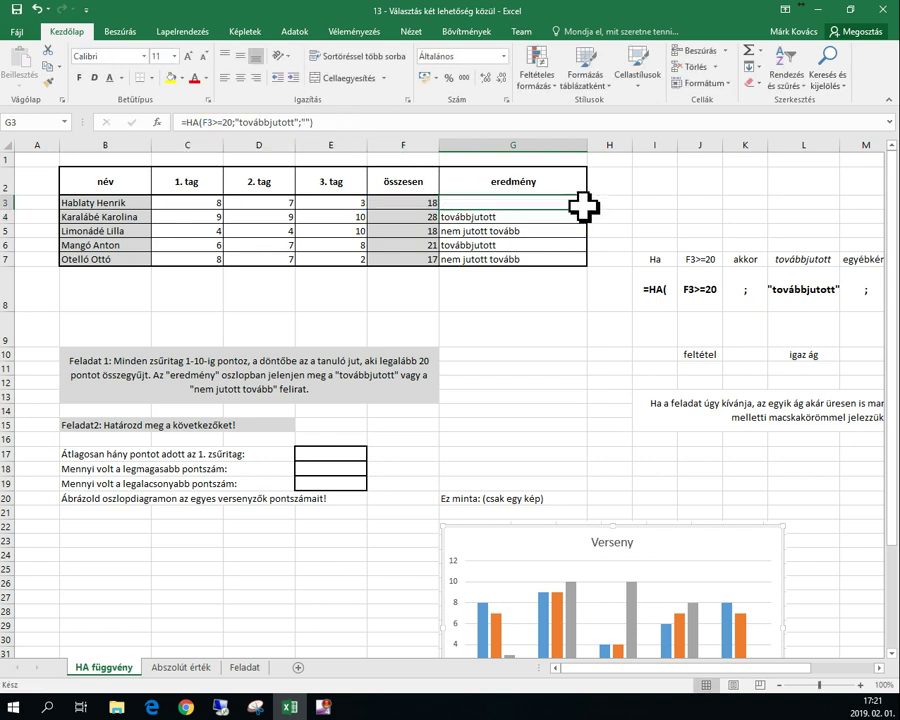
pyautogui.moveTo(589, 212); pyautogui.dragTo(589, 271)
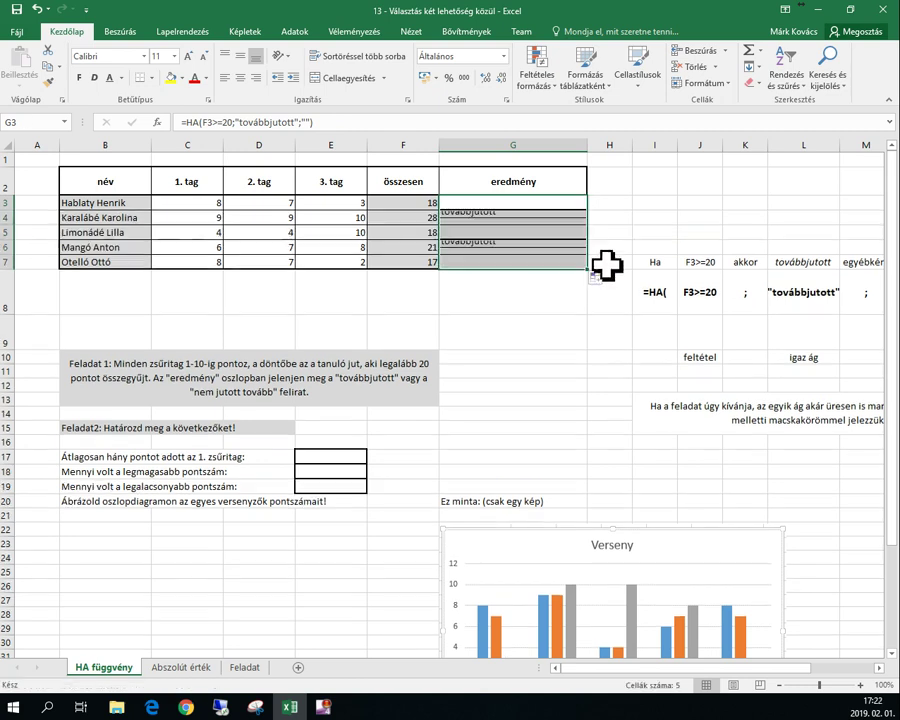
pyautogui.click(597, 280)
pyautogui.click(663, 327)
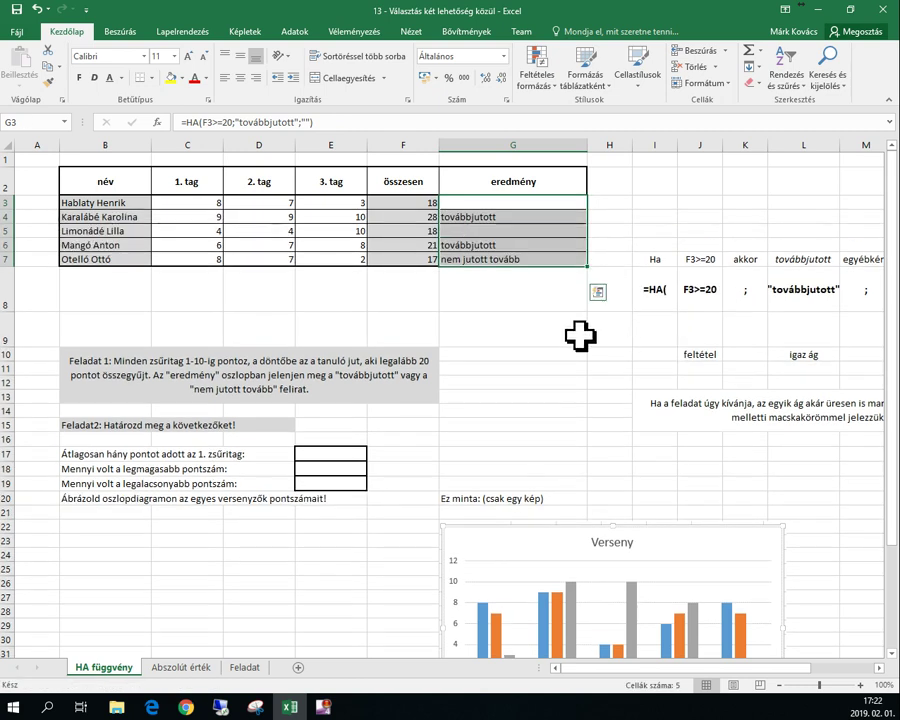
pyautogui.click(514, 310)
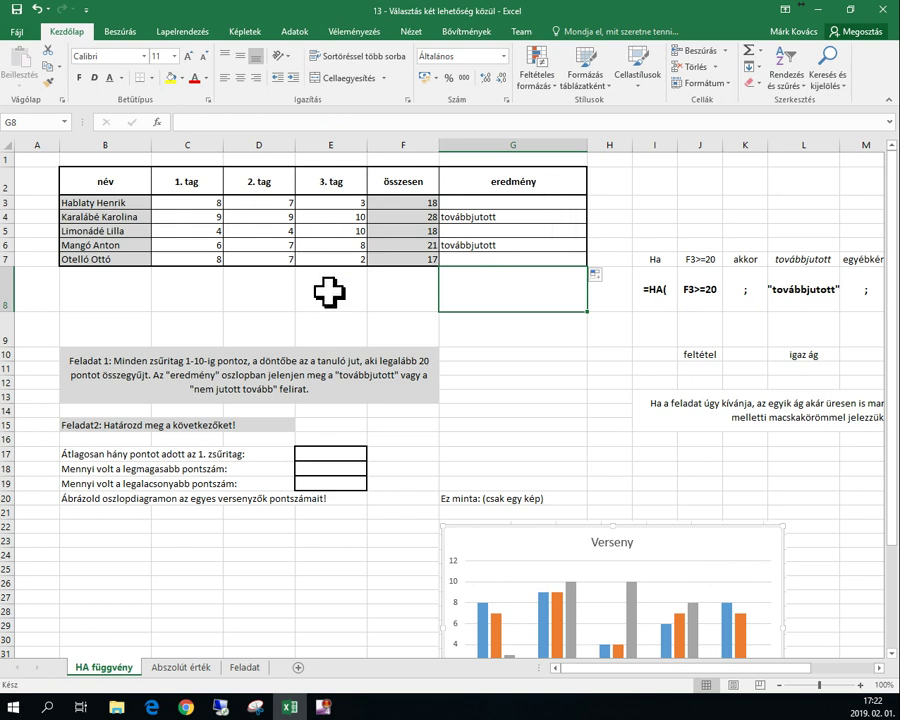
pyautogui.click(528, 425)
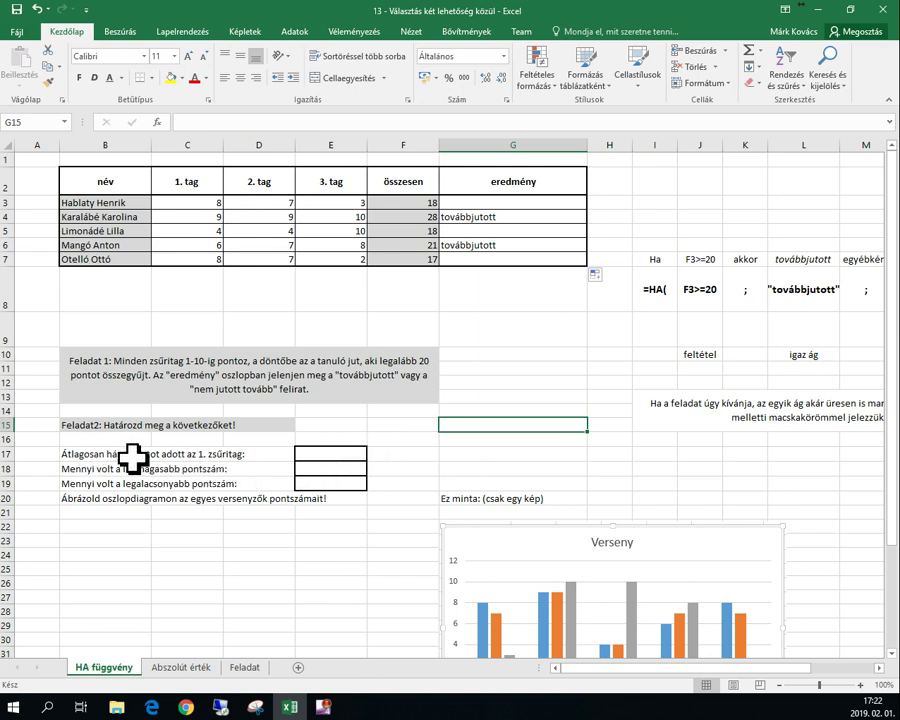
# - Calculate the first jury member's average score in E17 with =átlag(C3:C7)
pyautogui.click(313, 455)
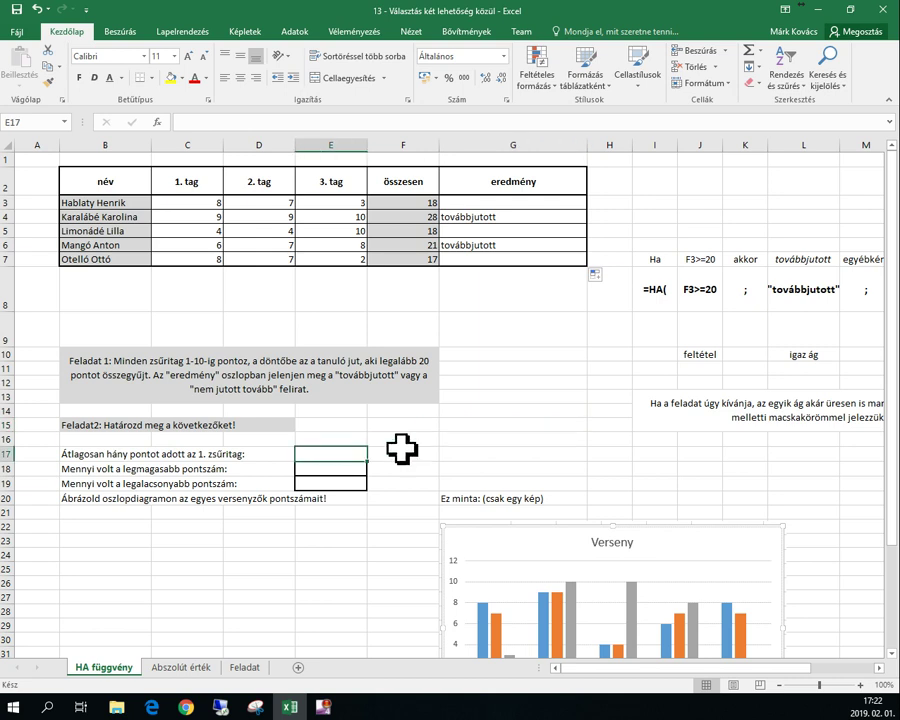
pyautogui.write('=át')
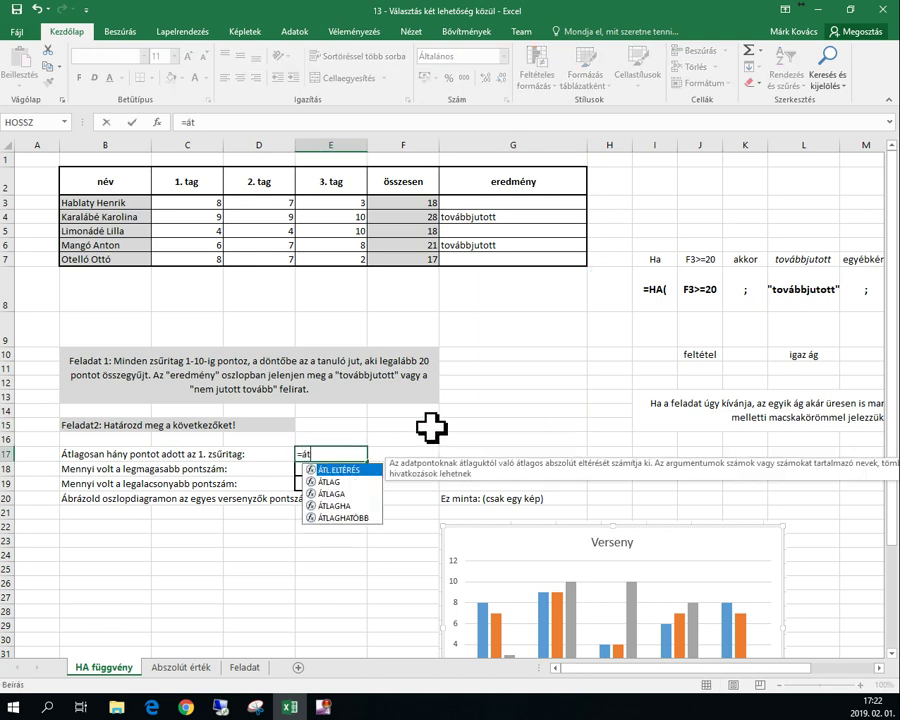
pyautogui.write('lag(')
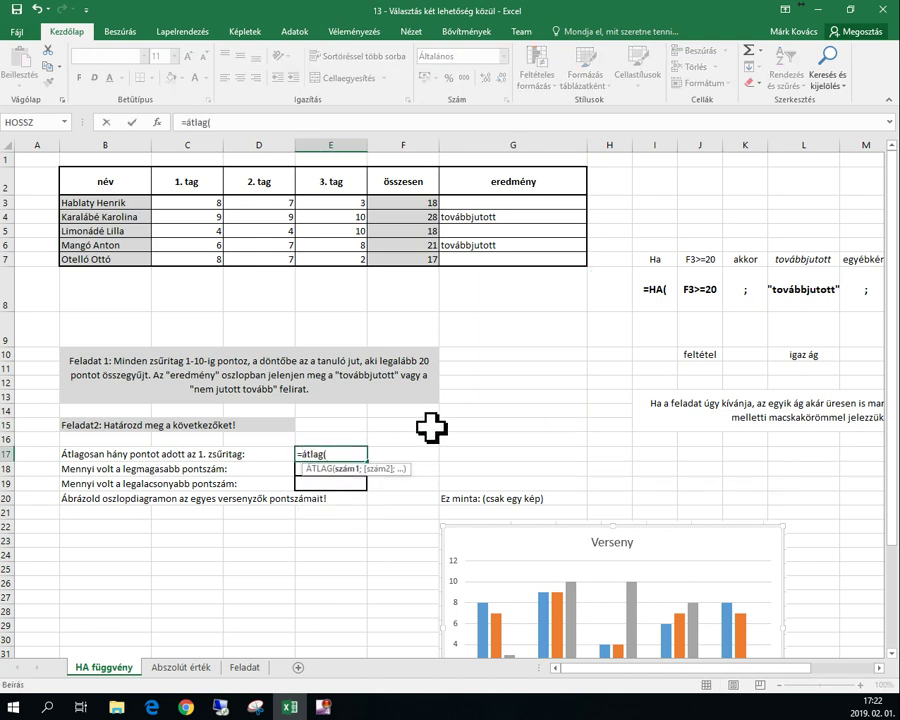
pyautogui.moveTo(205, 203); pyautogui.dragTo(200, 257)
pyautogui.write(')')
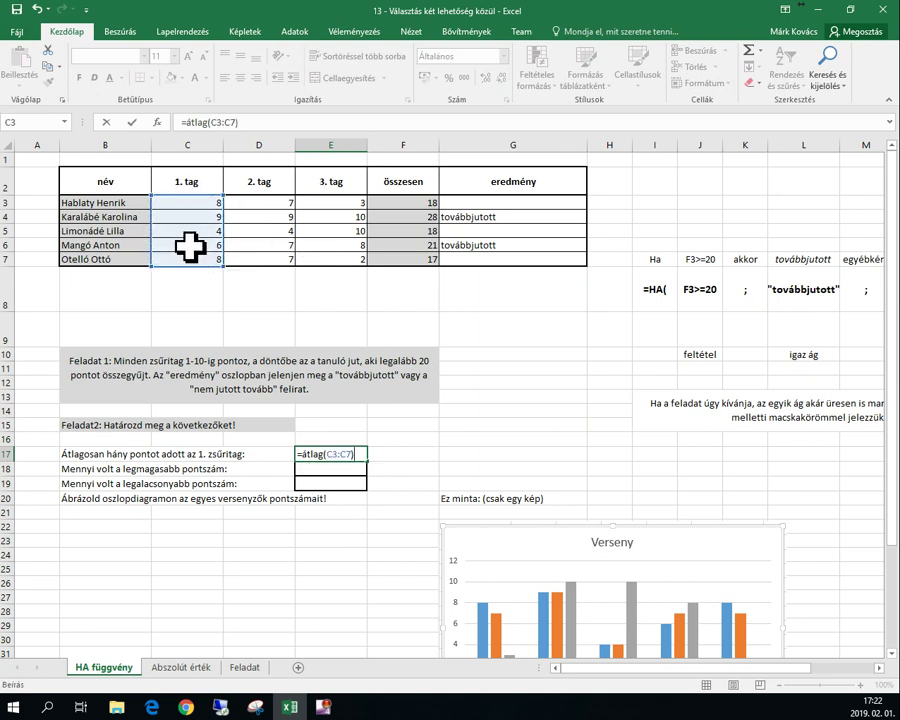
pyautogui.press('Return')
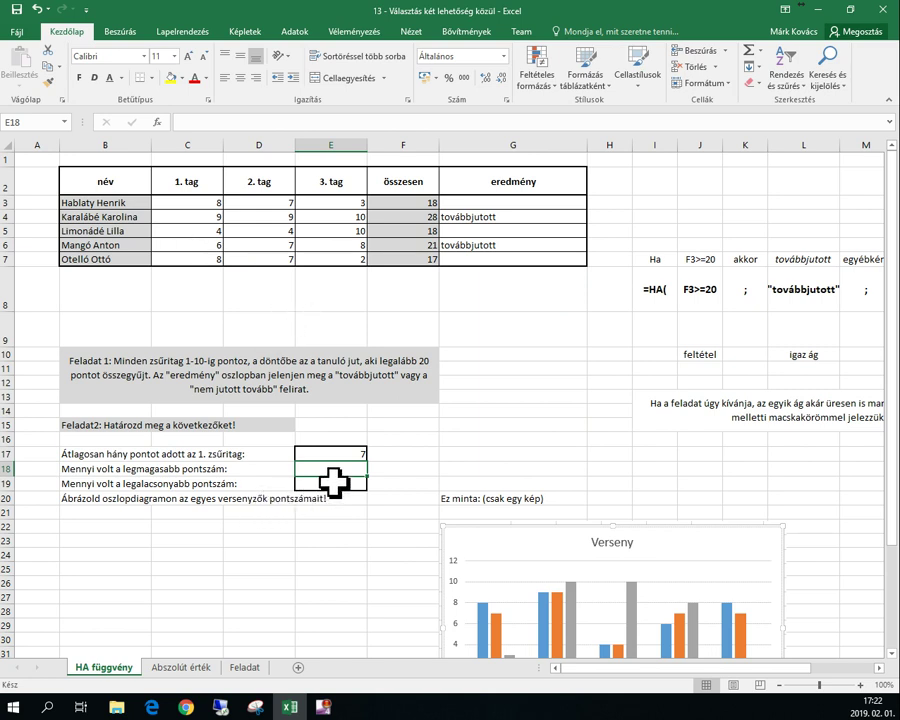
# - Find the highest score given by any jury member in E18 with =MAX(C3:E7)
pyautogui.write('=MAX(')
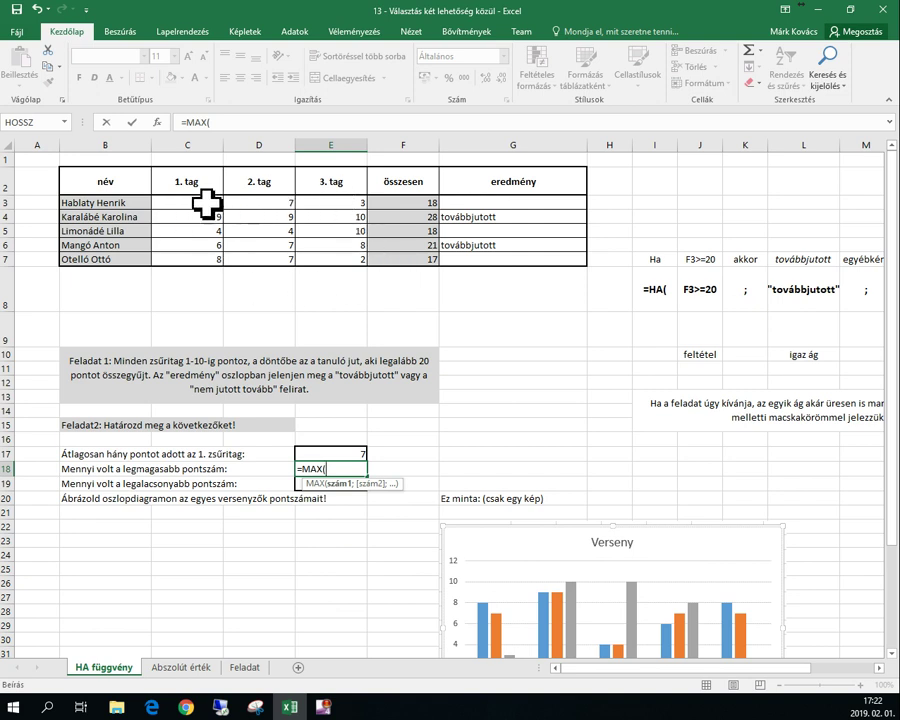
pyautogui.moveTo(190, 203); pyautogui.dragTo(333, 263)
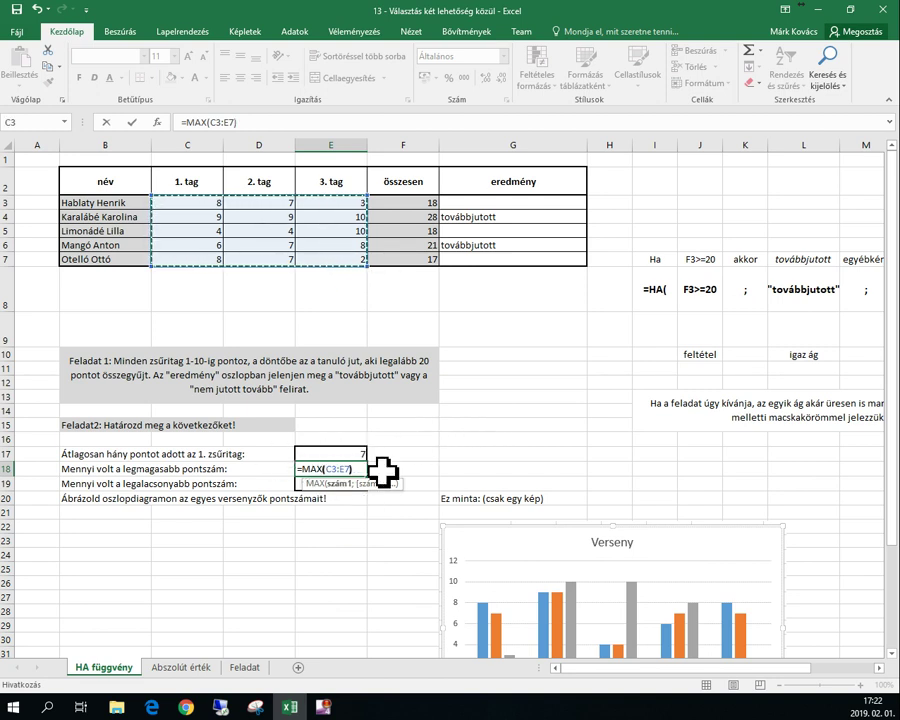
pyautogui.write(')')
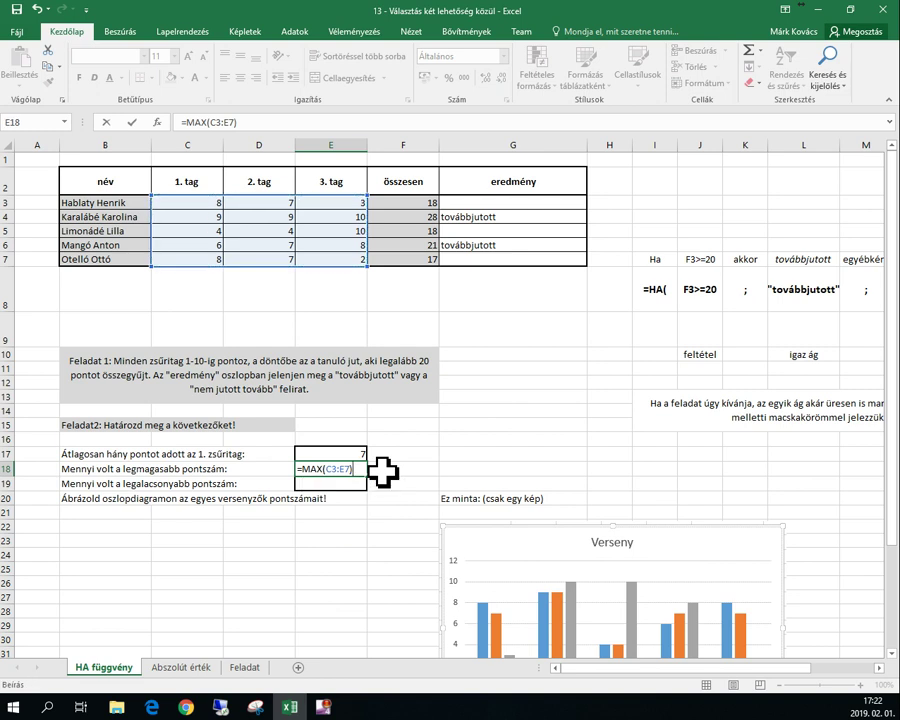
pyautogui.press('Return')
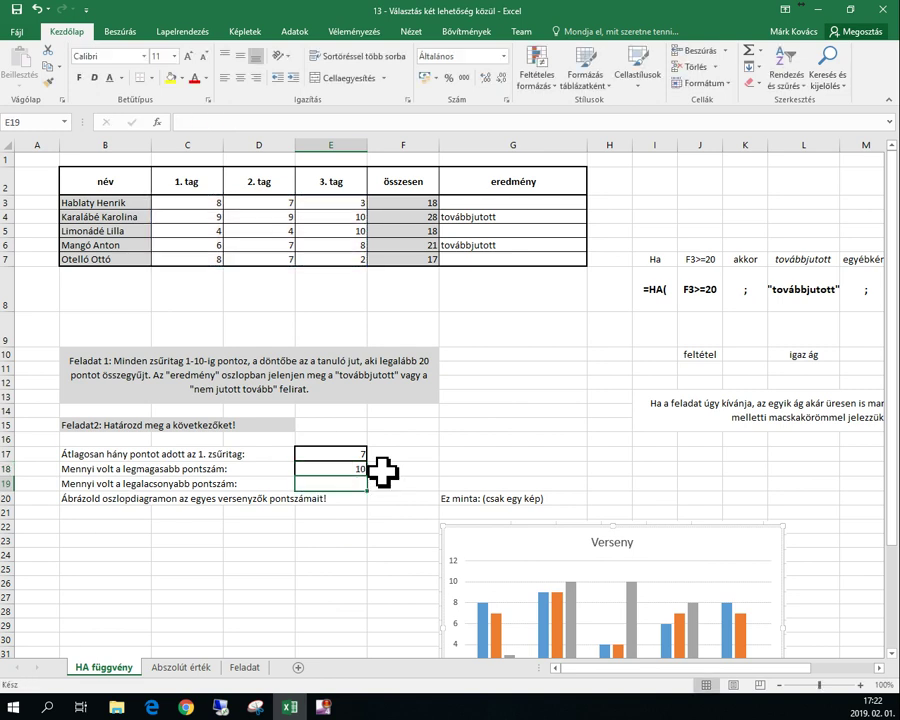
# - Find the lowest score given by any jury member in E19 with =MIN(C3:E7)
pyautogui.write('=MIN(')
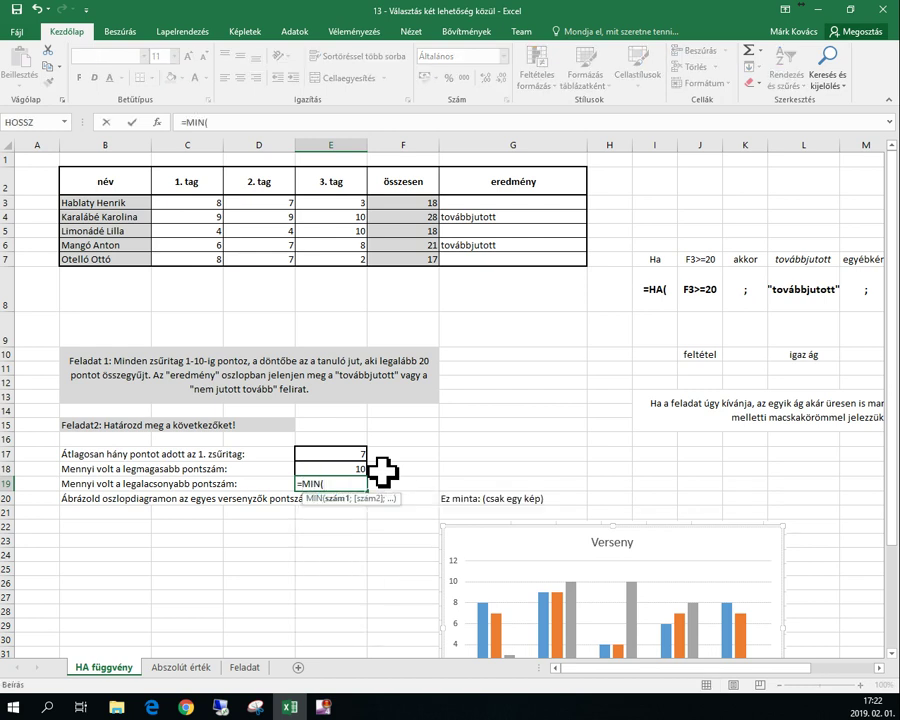
pyautogui.moveTo(197, 201); pyautogui.dragTo(315, 248)
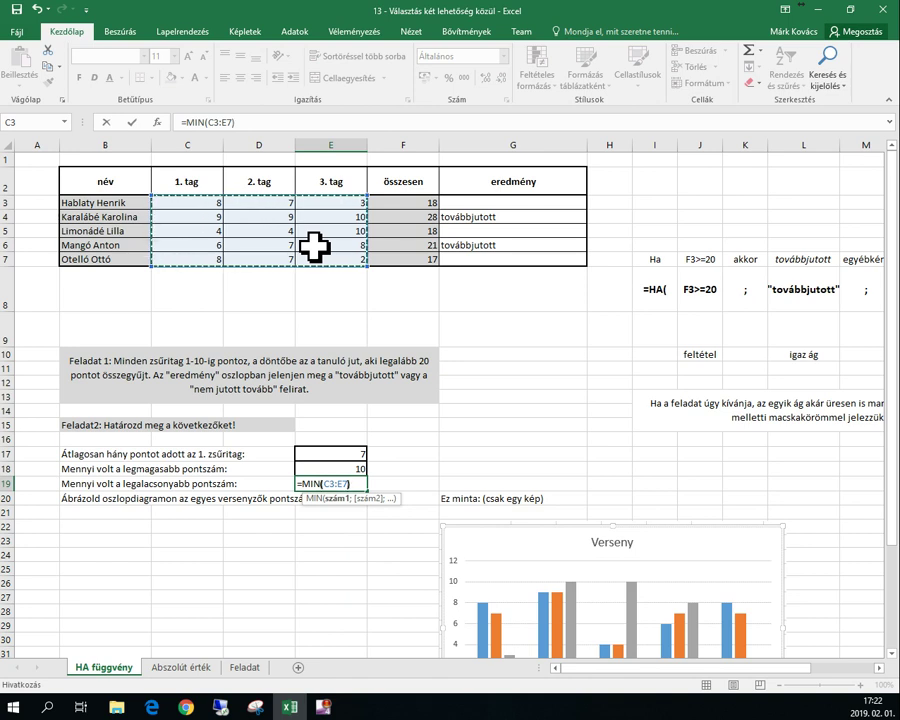
pyautogui.press('Return')
pyautogui.click(331, 555)
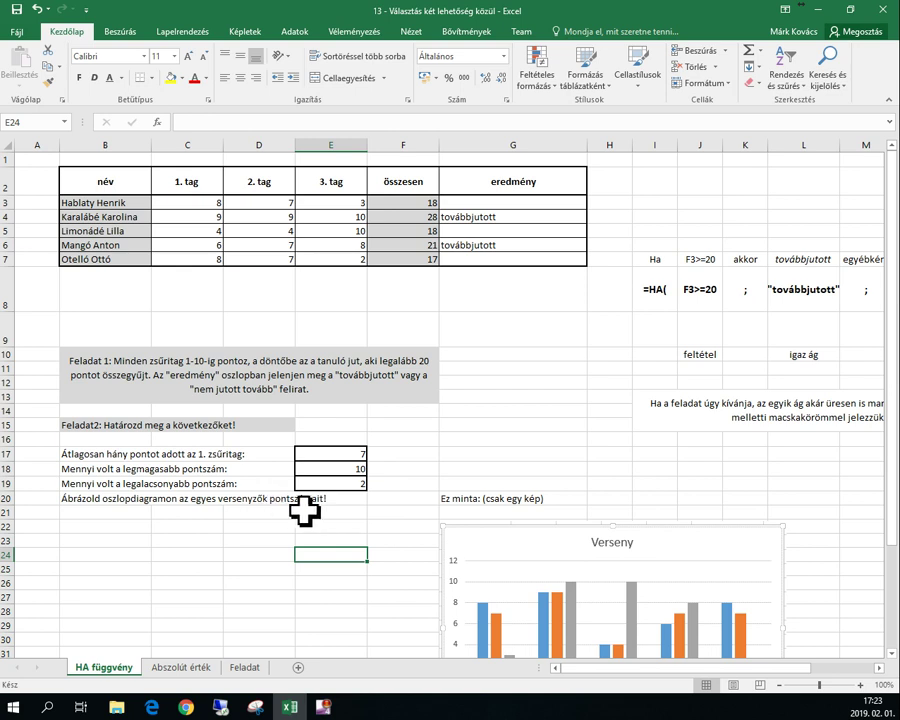
# - Insert a clustered column chart (Csoportosított oszlop) of the contestants' jury scores from B2:E7, following the sample picture
pyautogui.scroll(-3, 684, 445)
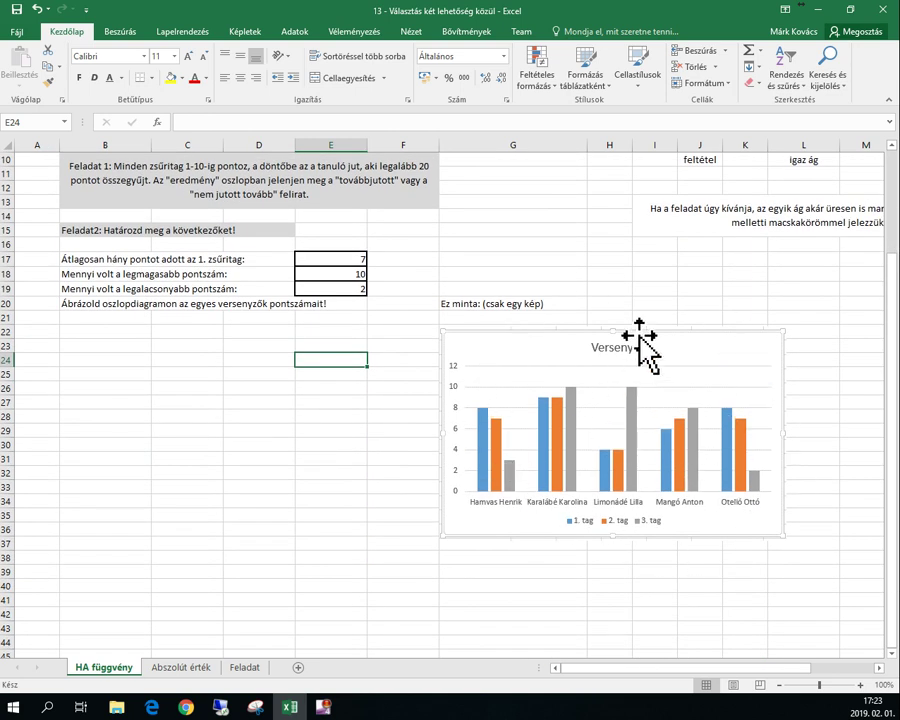
pyautogui.click(698, 275)
pyautogui.scroll(1, 700, 285)
pyautogui.moveTo(121, 177); pyautogui.dragTo(350, 264)
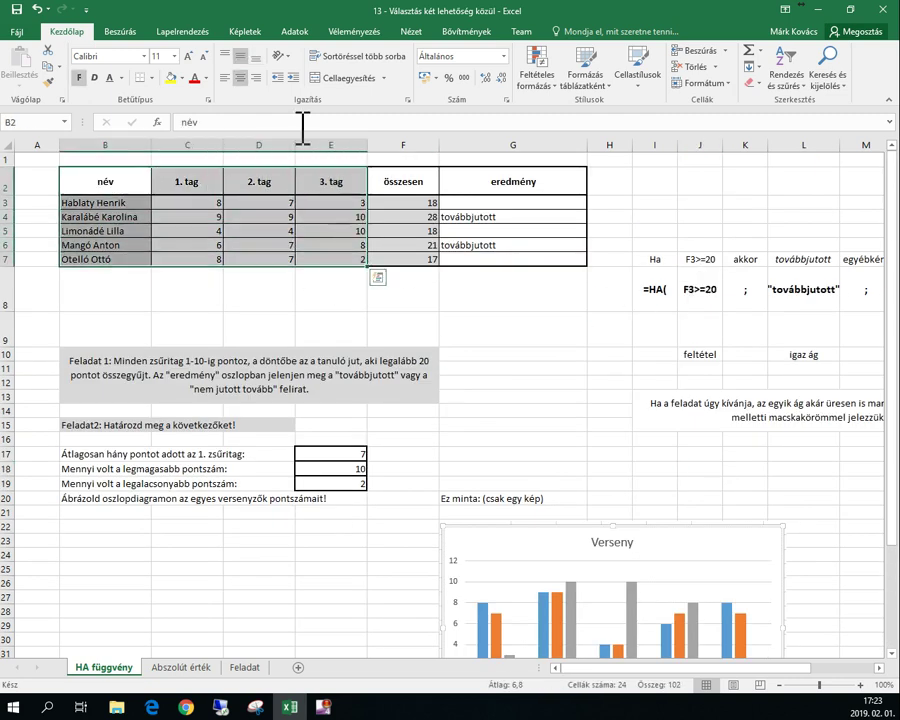
pyautogui.click(122, 31)
pyautogui.click(345, 84)
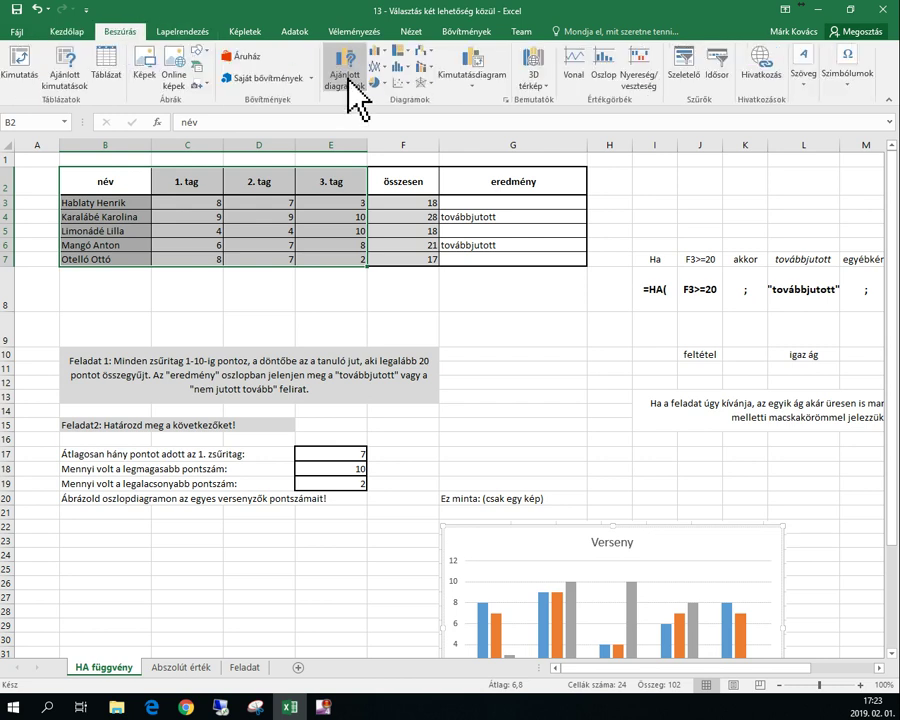
pyautogui.click(310, 385)
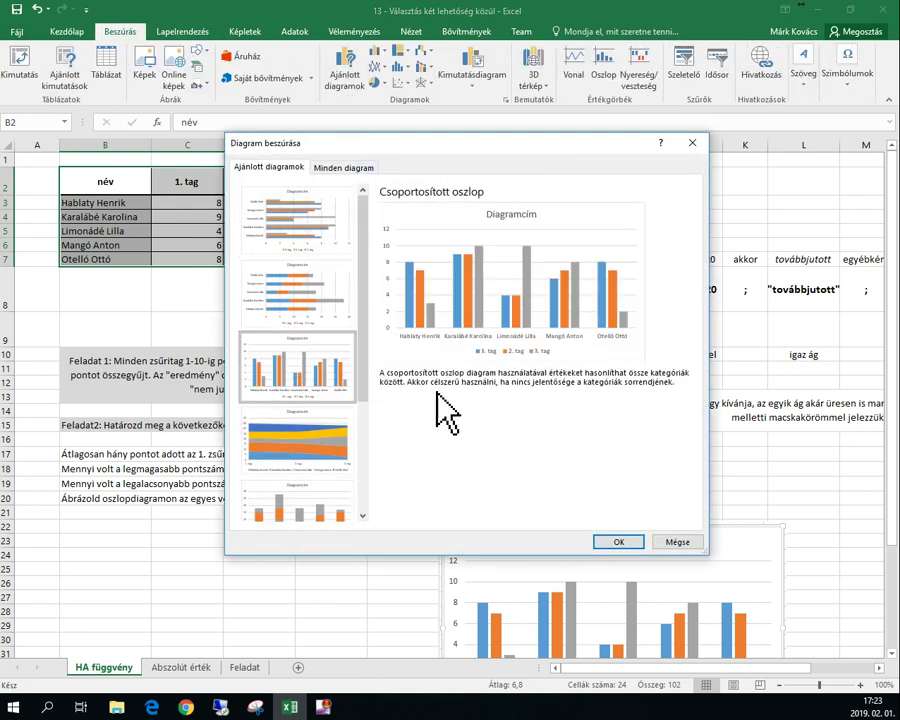
pyautogui.click(618, 541)
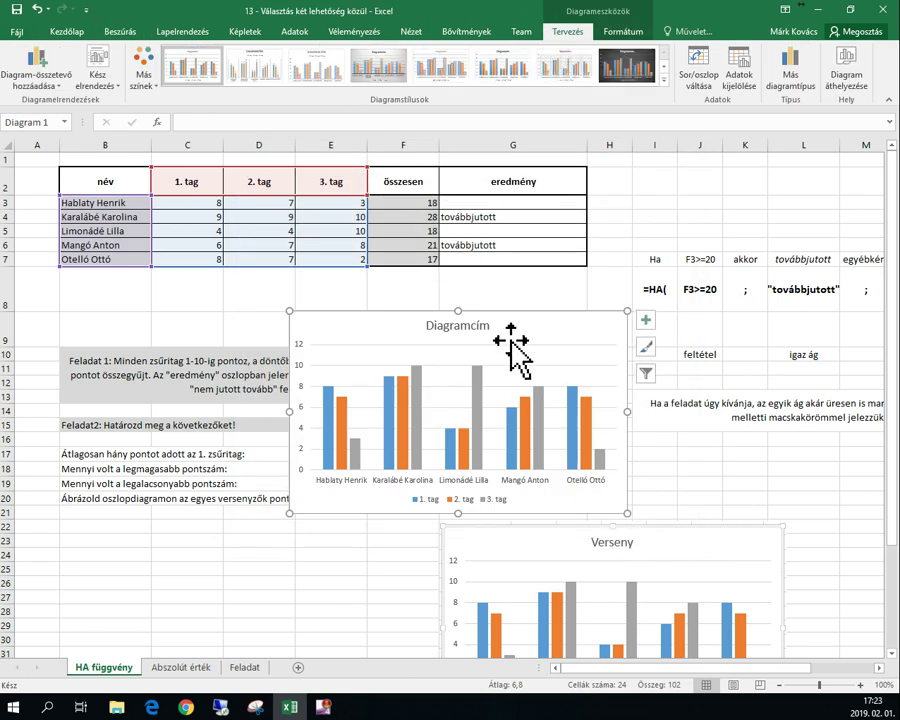
# - Change the title of the new column chart to Verseny
pyautogui.click(460, 325)
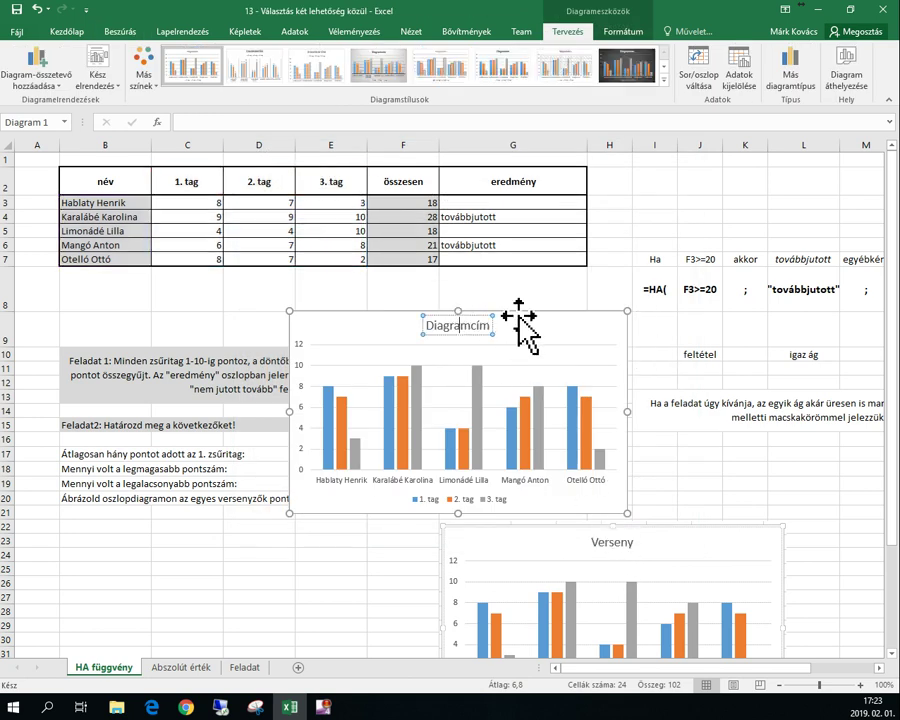
pyautogui.hotkey('ctrl', 'a')
pyautogui.write('Verseny')
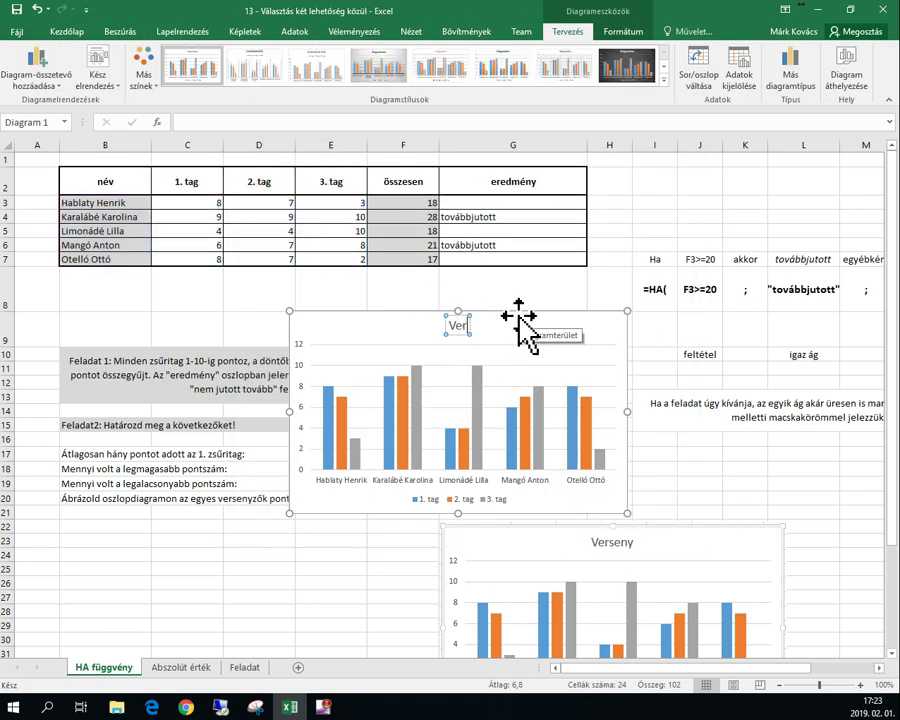
pyautogui.click(350, 554)
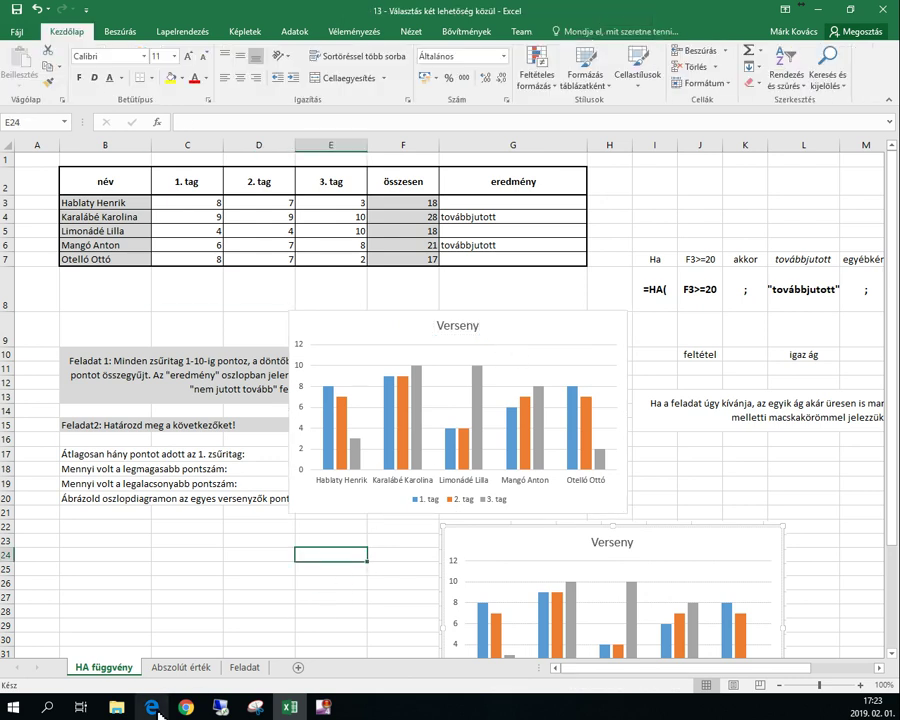
# - On the Abszolút érték sheet, compute the absolute value of B4 in C4 with =HA(B4<0;-B4;B4)
pyautogui.click(197, 668)
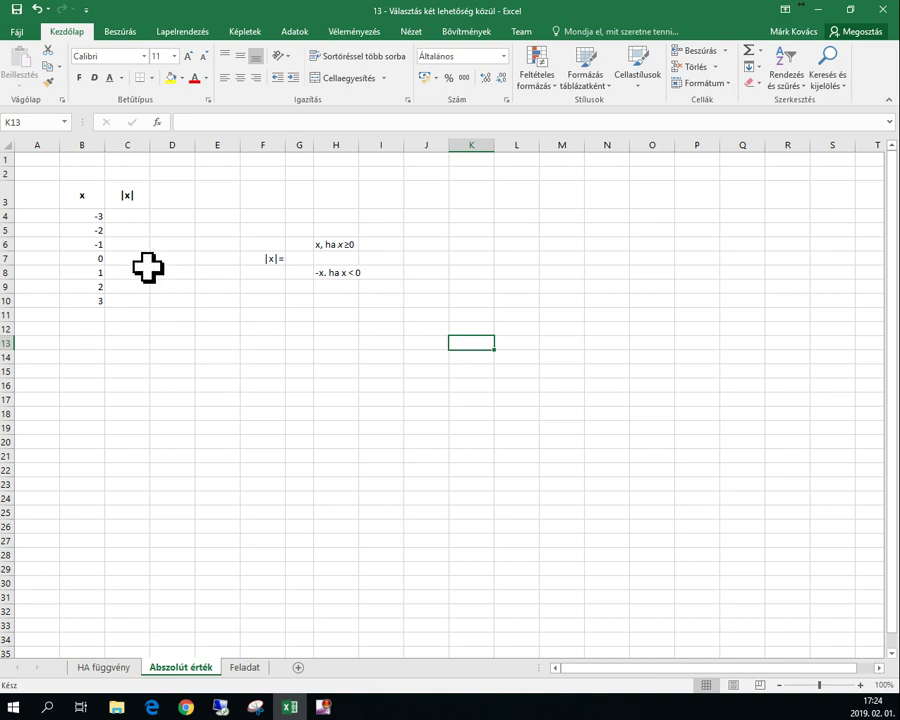
pyautogui.click(140, 214)
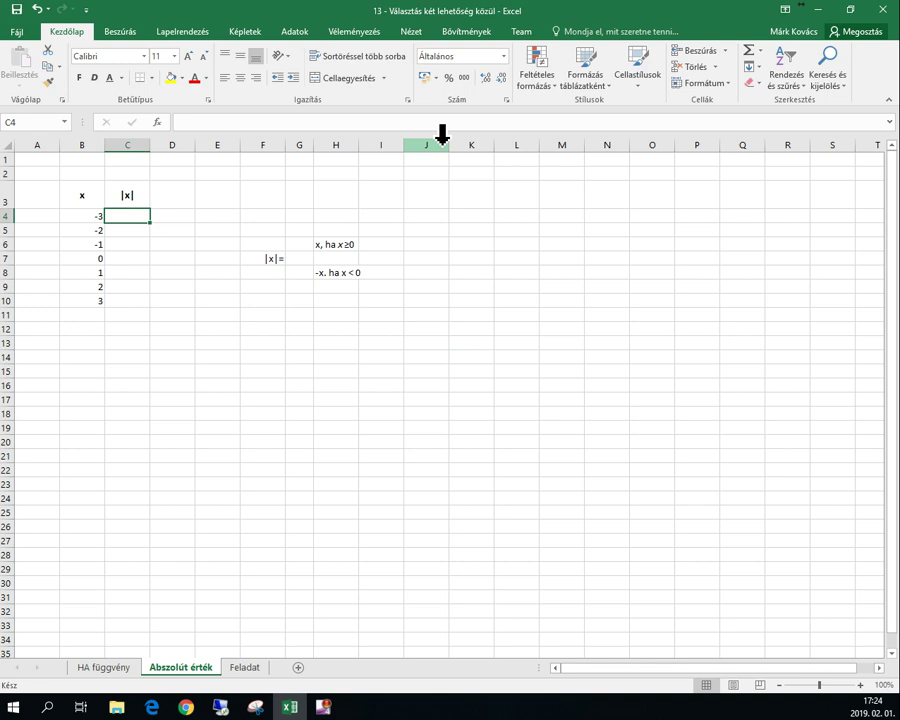
pyautogui.write('=')
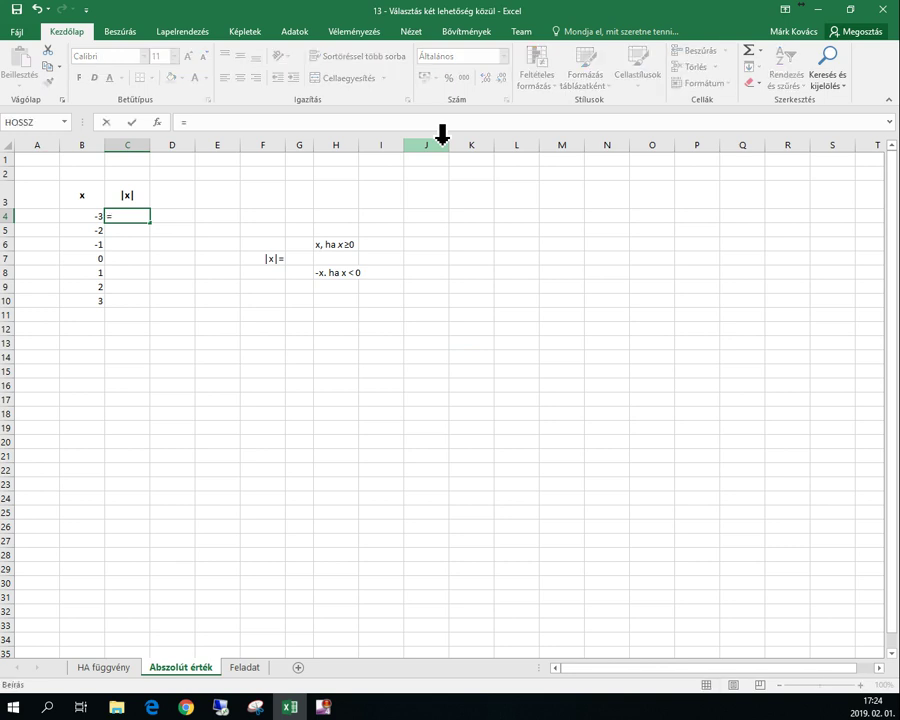
pyautogui.write('HA(')
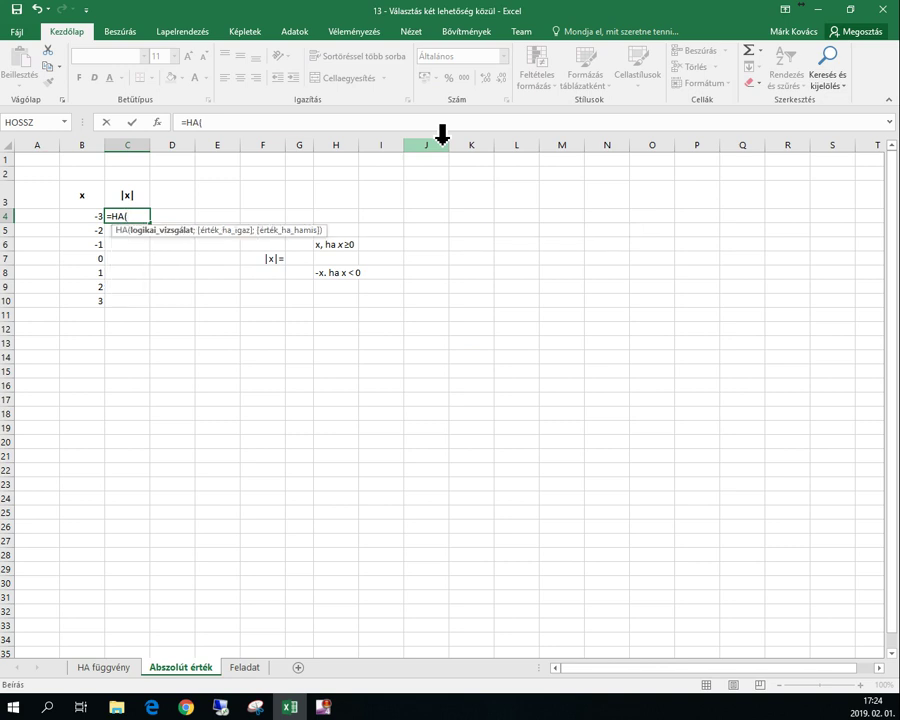
pyautogui.click(89, 215)
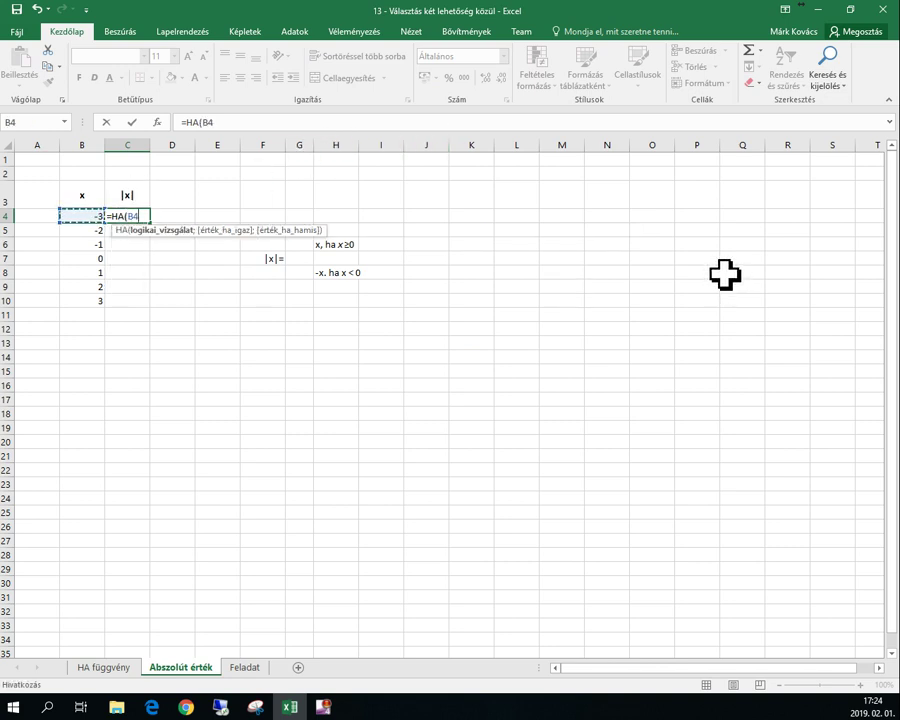
pyautogui.write('<0;-')
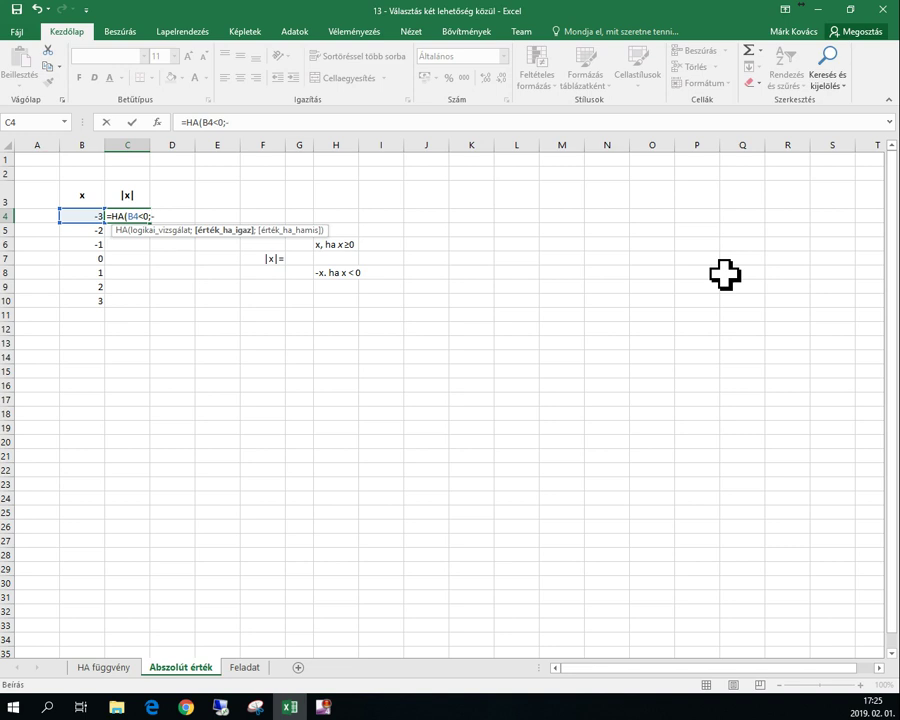
pyautogui.click(85, 214)
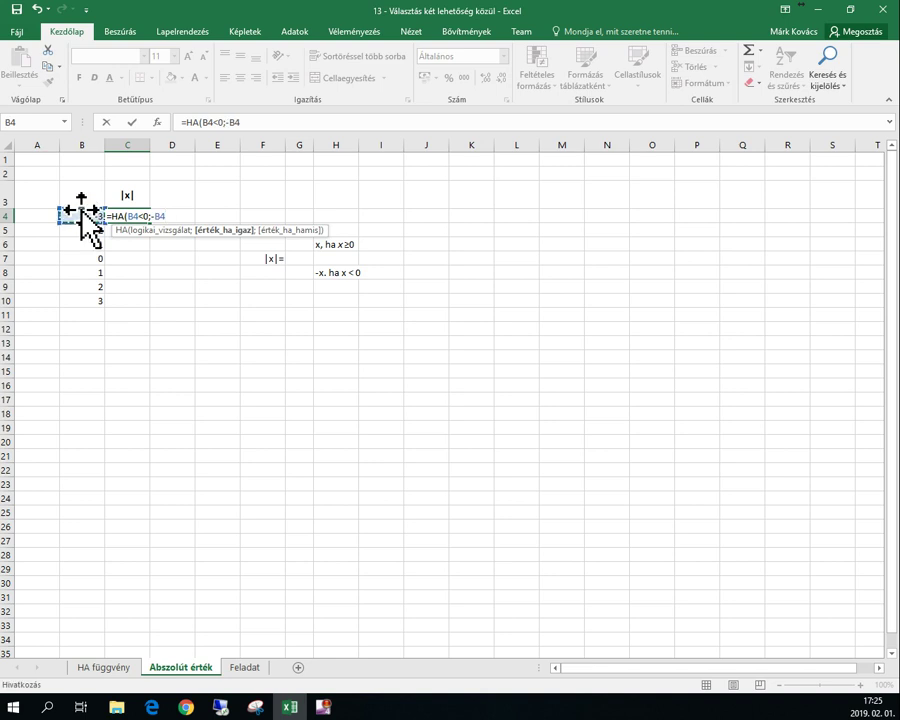
pyautogui.write(';')
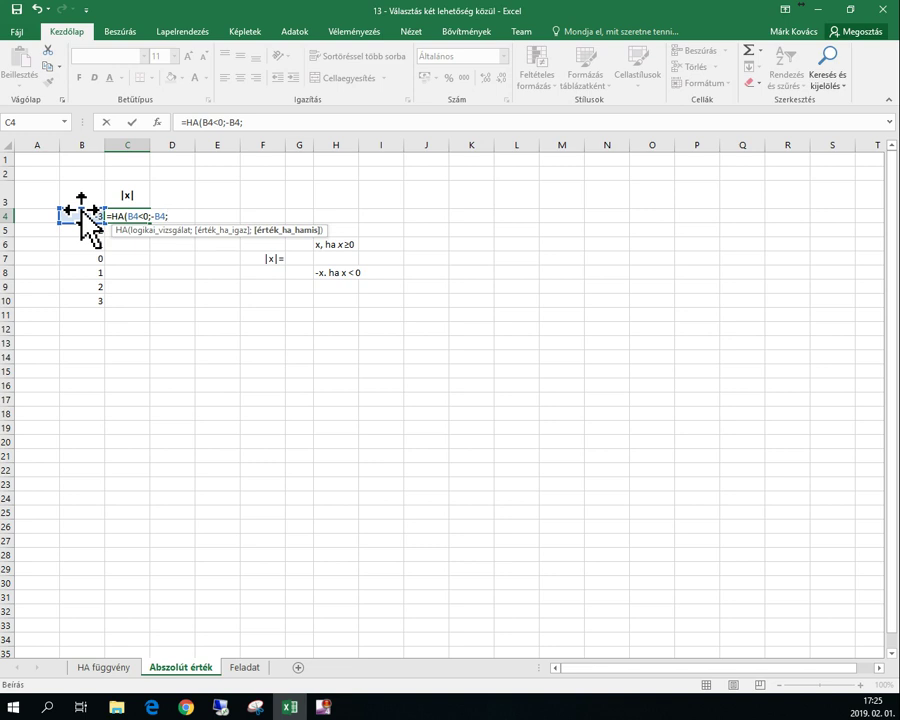
pyautogui.click(83, 214)
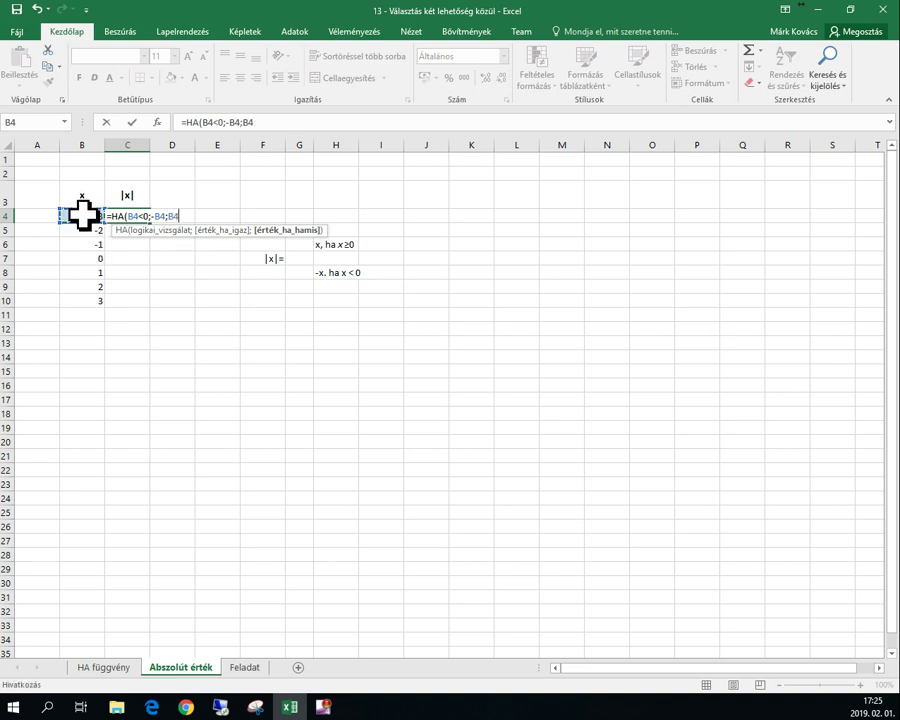
pyautogui.write(')')
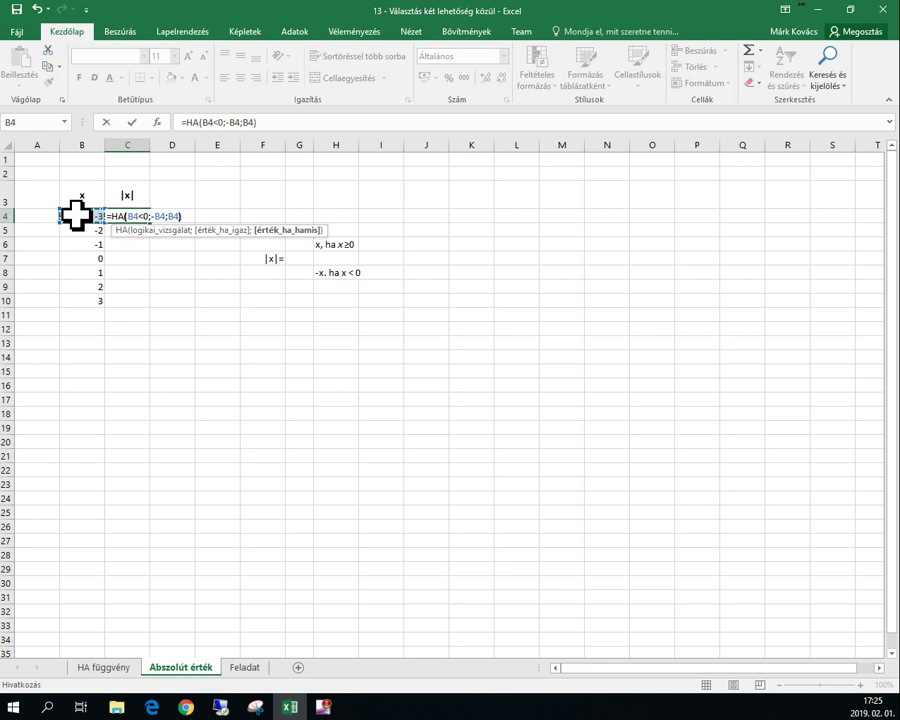
pyautogui.press('Return')
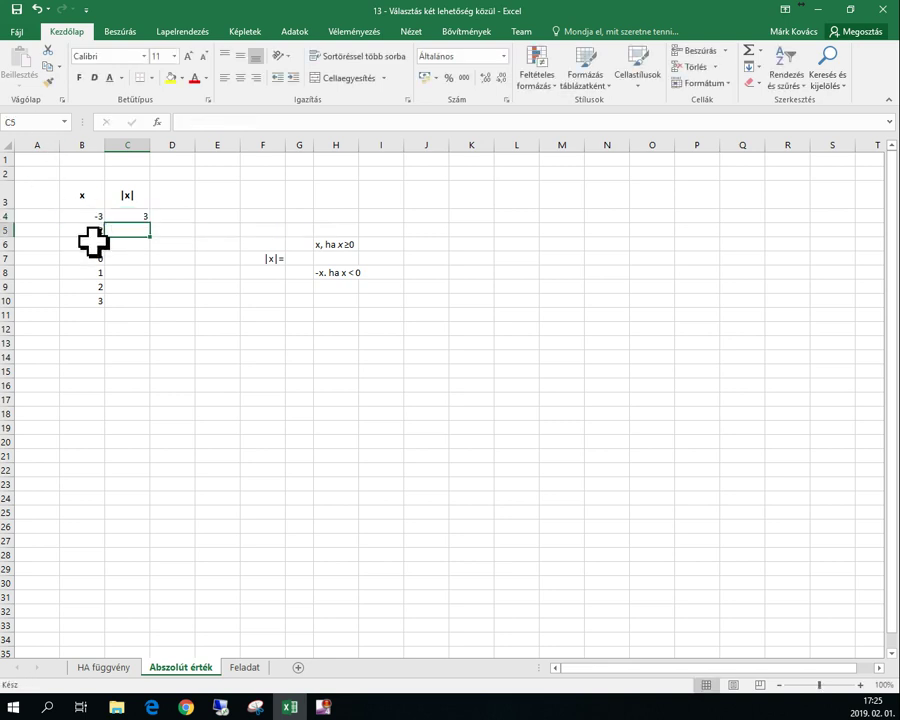
# - Fill the HA formula from C4 down to C10 for all x values
pyautogui.click(131, 214)
pyautogui.moveTo(151, 224); pyautogui.dragTo(151, 307)
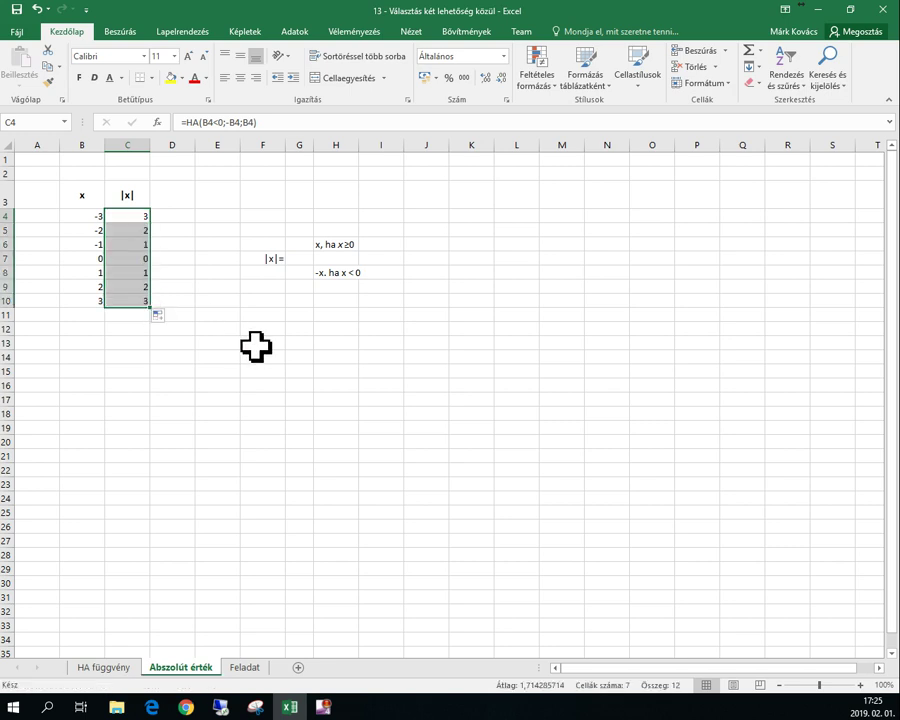
pyautogui.click(246, 344)
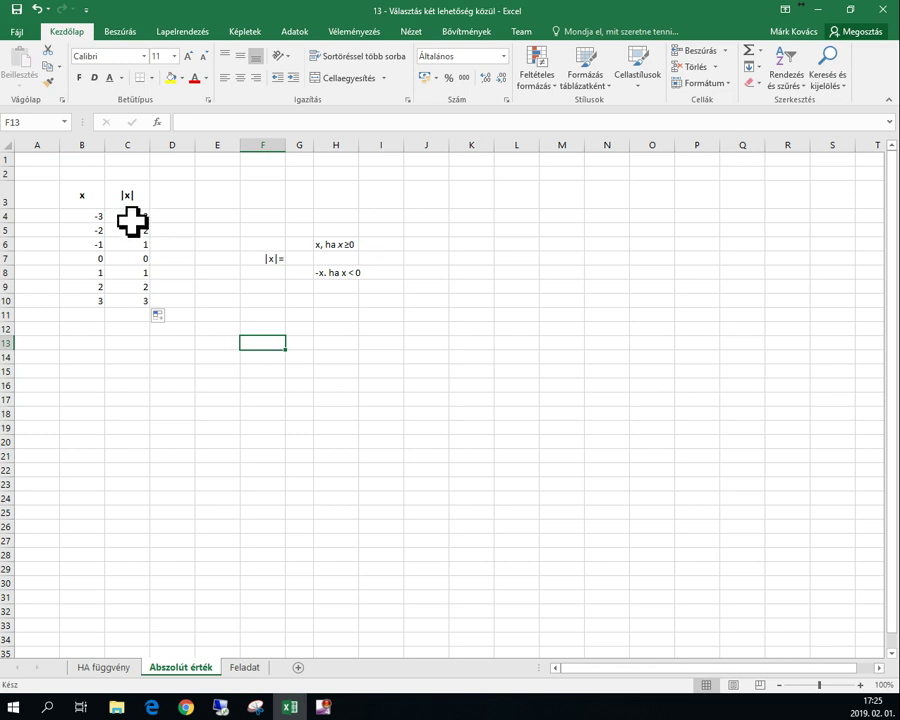
# - Compute the same absolute value in E4 with the built-in function, =ABS(B4)
pyautogui.click(217, 216)
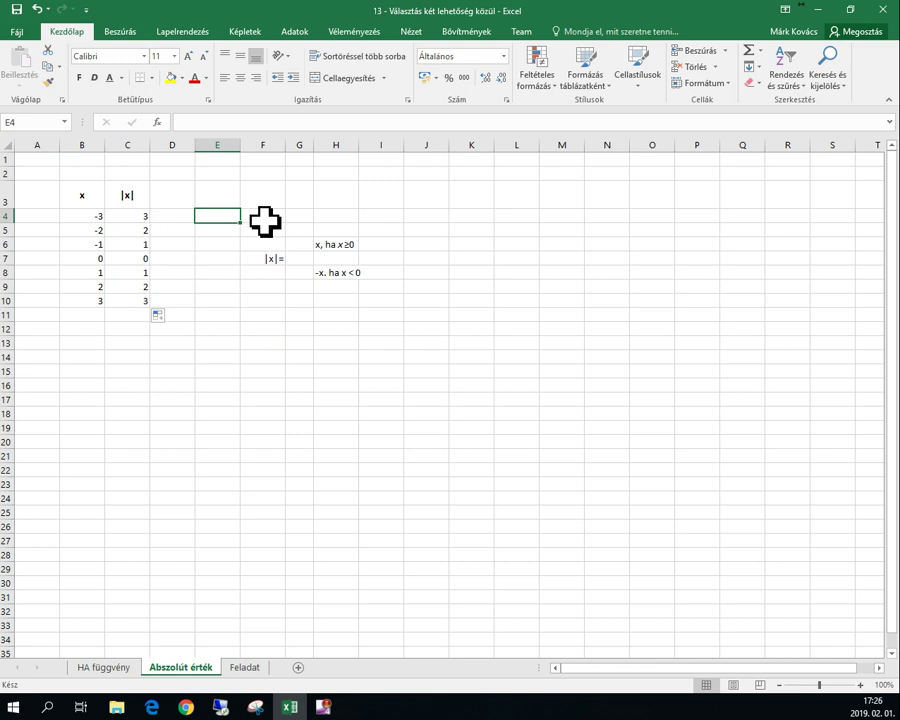
pyautogui.write('=')
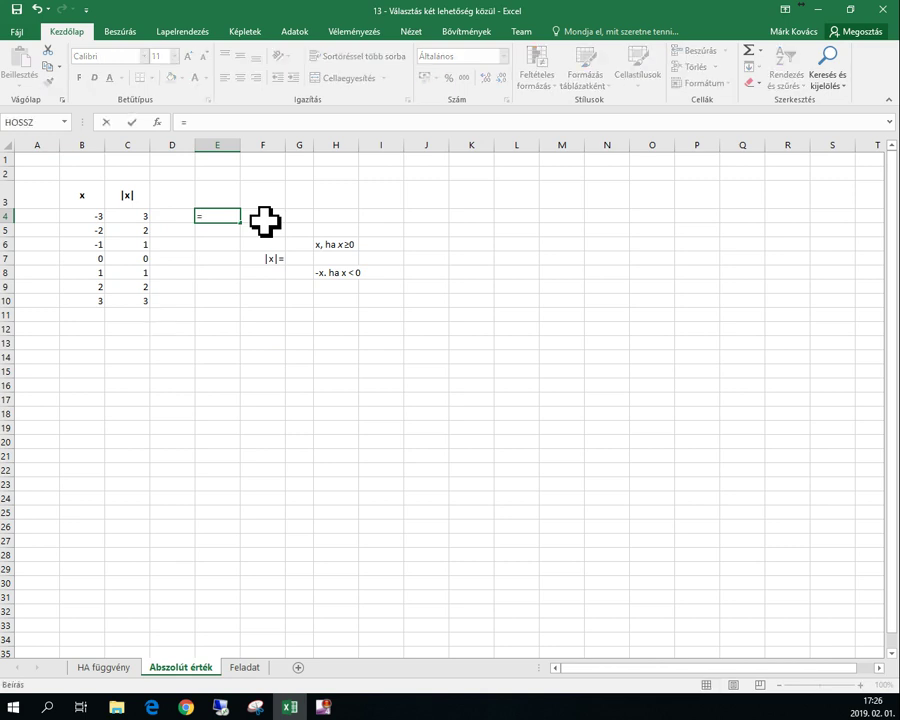
pyautogui.write('ABS')
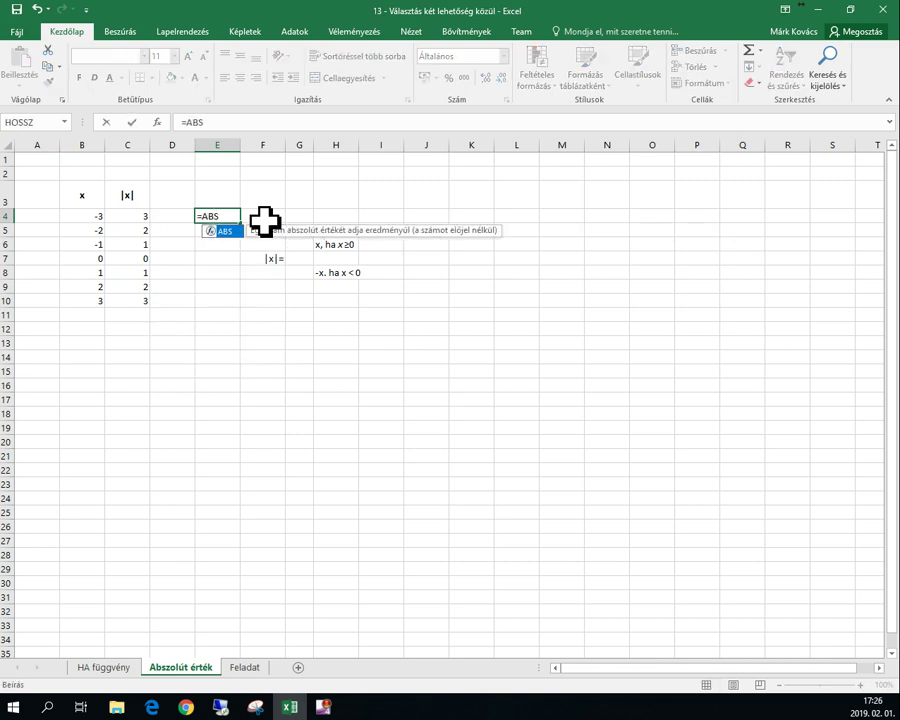
pyautogui.write('(')
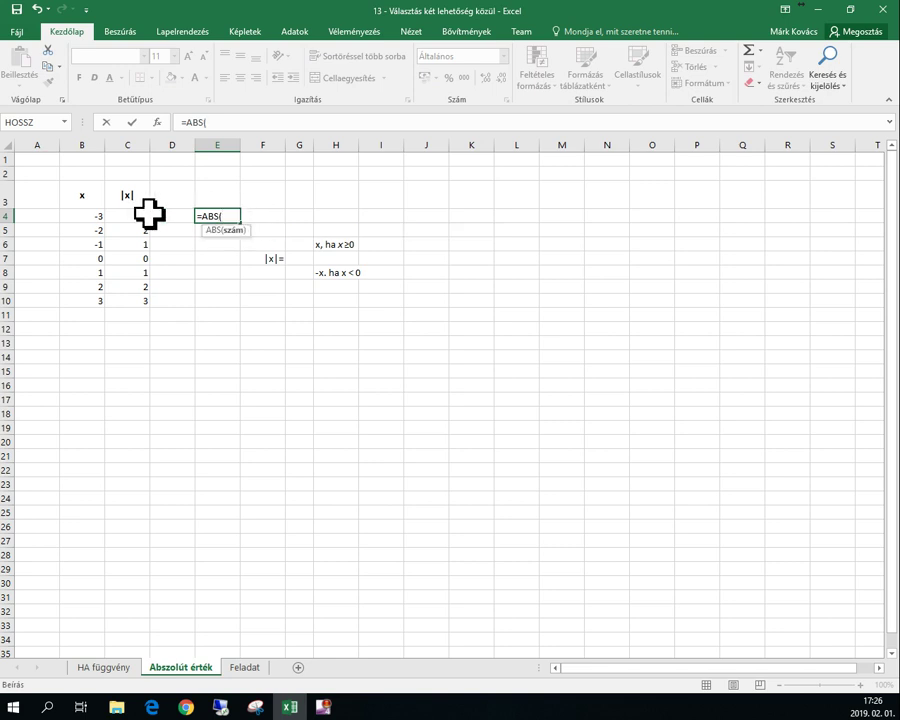
pyautogui.click(94, 216)
pyautogui.write(')')
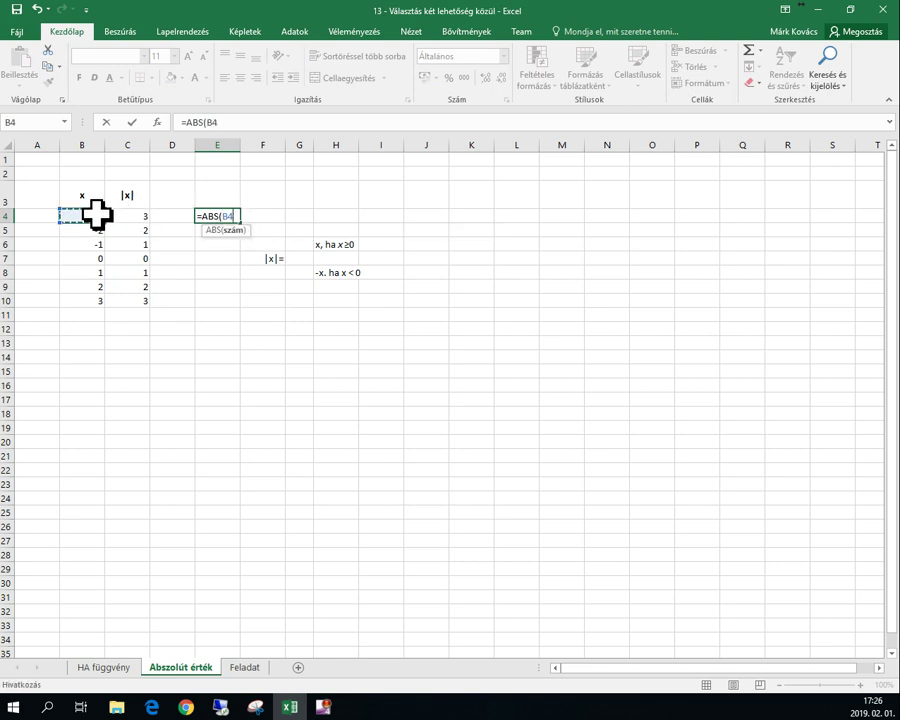
pyautogui.press('Return')
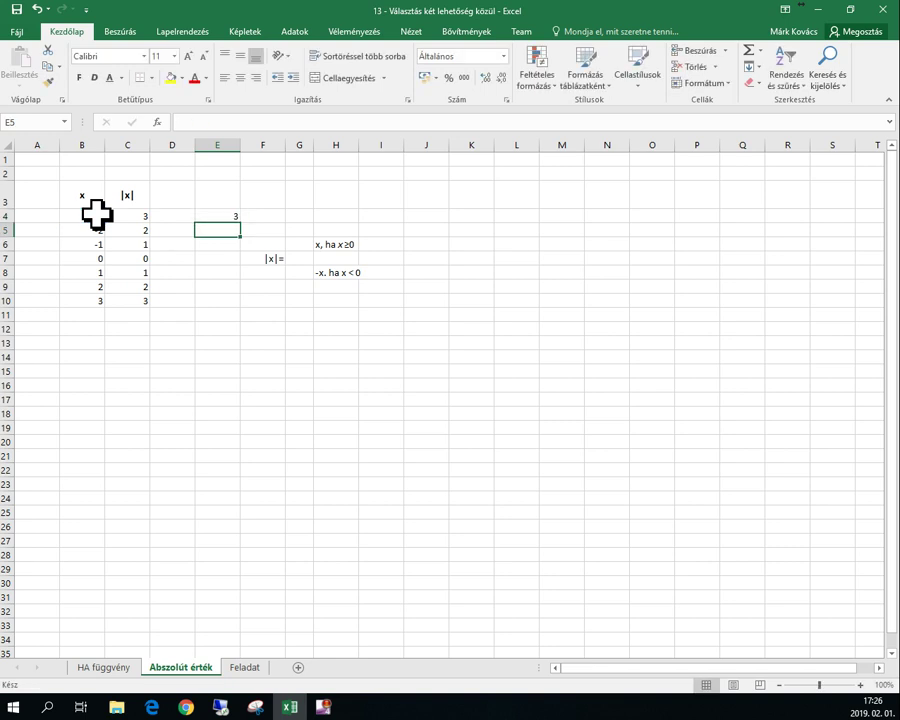
# - Fill the ABS formula from E4 down to E10 and compare it with the HA formulas in column C
pyautogui.click(217, 215)
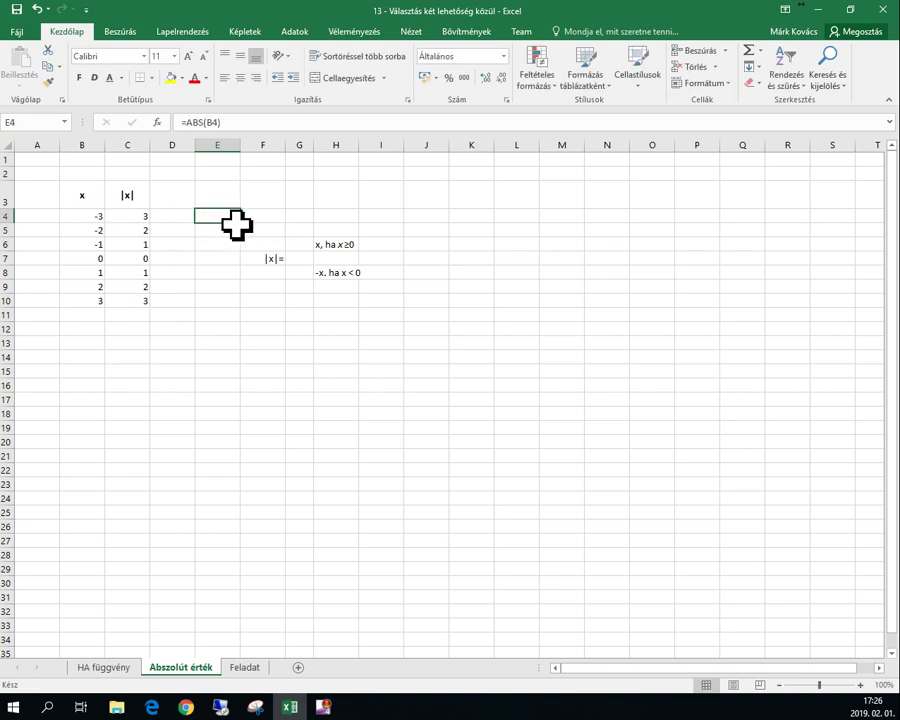
pyautogui.moveTo(242, 228); pyautogui.dragTo(231, 305)
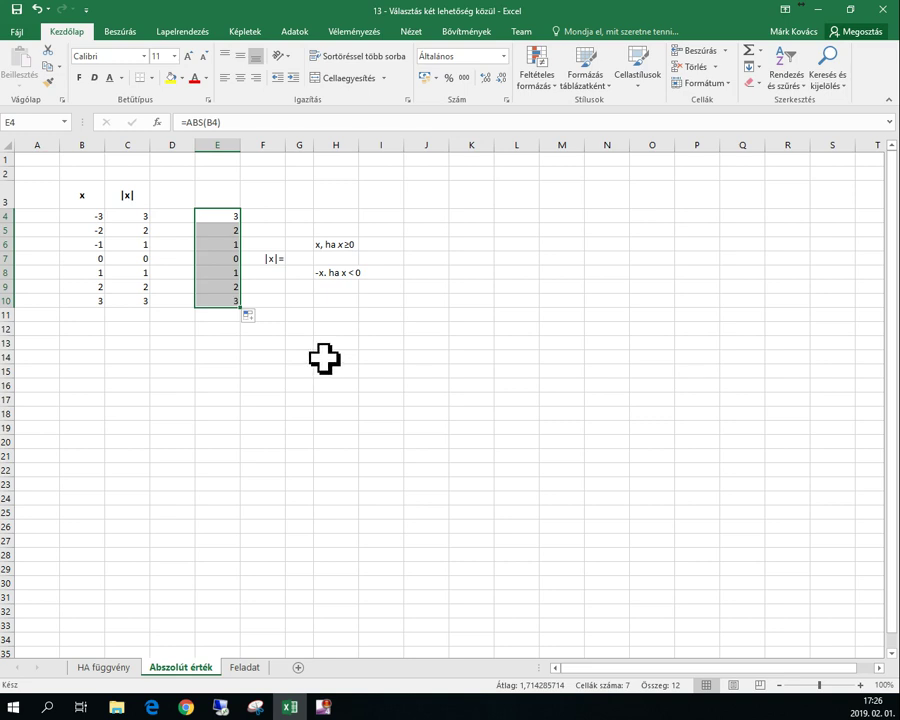
pyautogui.click(322, 356)
pyautogui.click(220, 285)
pyautogui.click(140, 272)
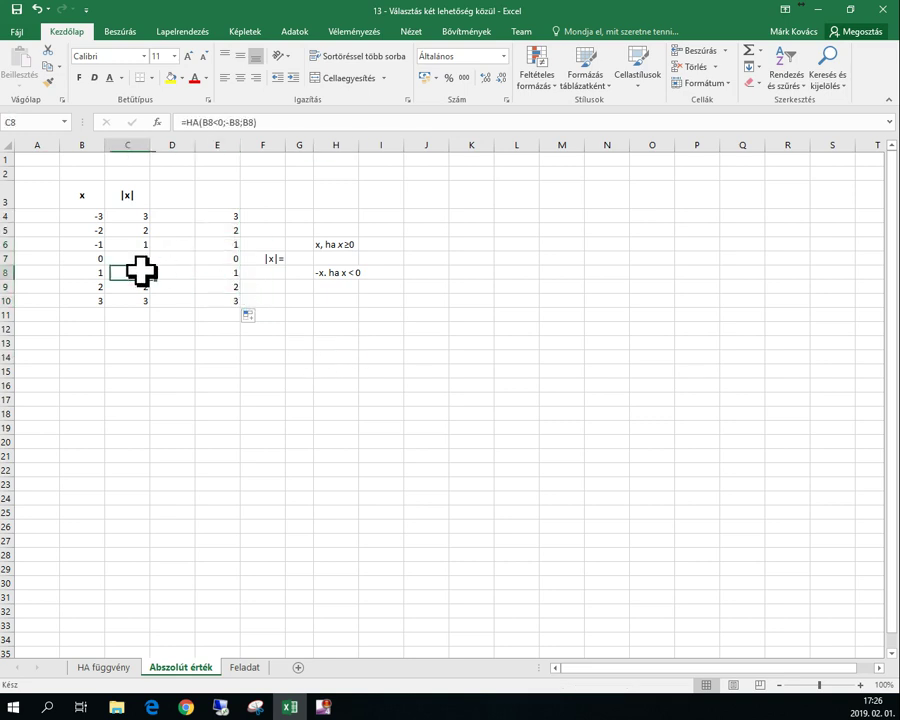
# - On the Feladat sheet, total the first contestant's scores in F11 with =SZUM(C11:E11)
pyautogui.click(245, 667)
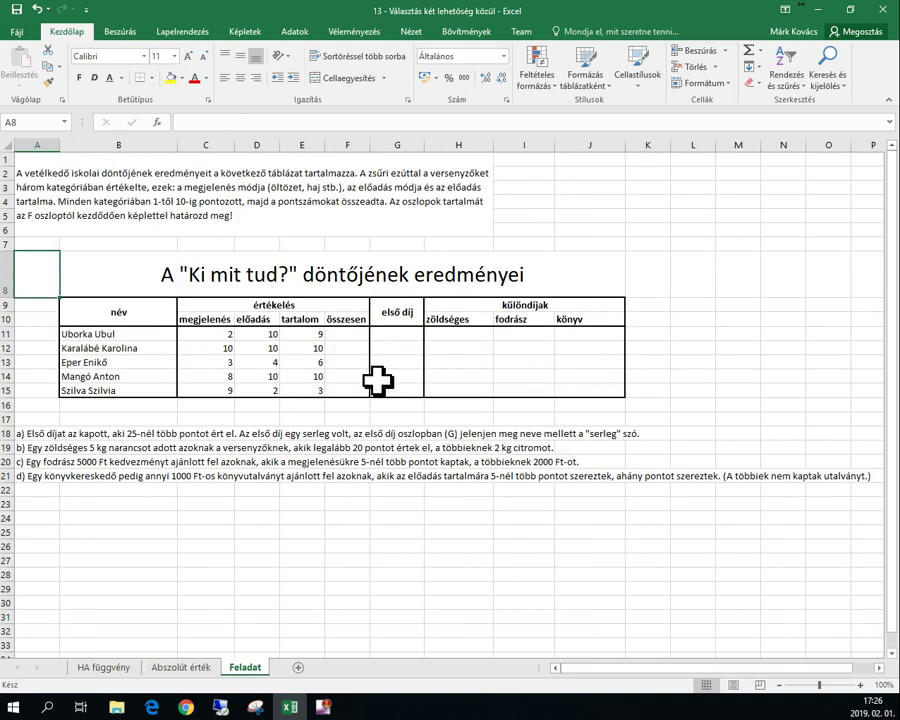
pyautogui.click(328, 243)
pyautogui.click(352, 337)
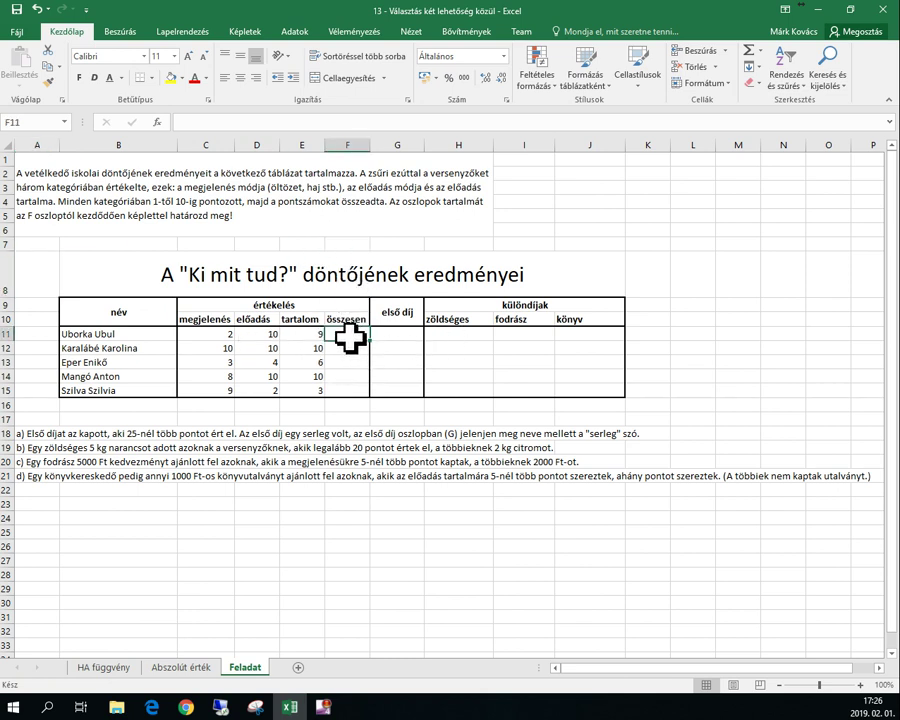
pyautogui.write('=s')
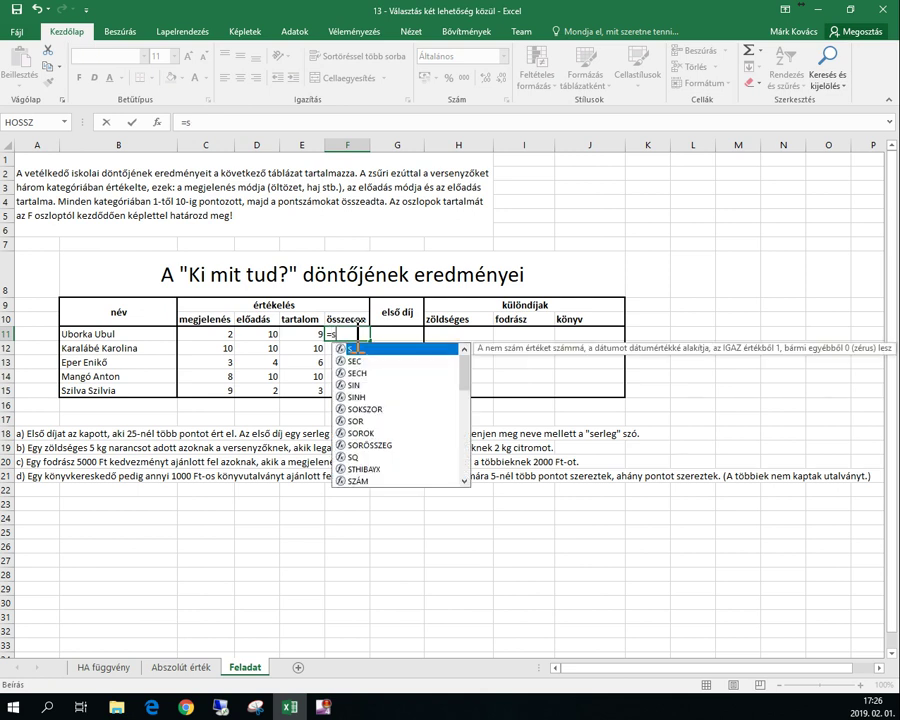
pyautogui.write('zum(')
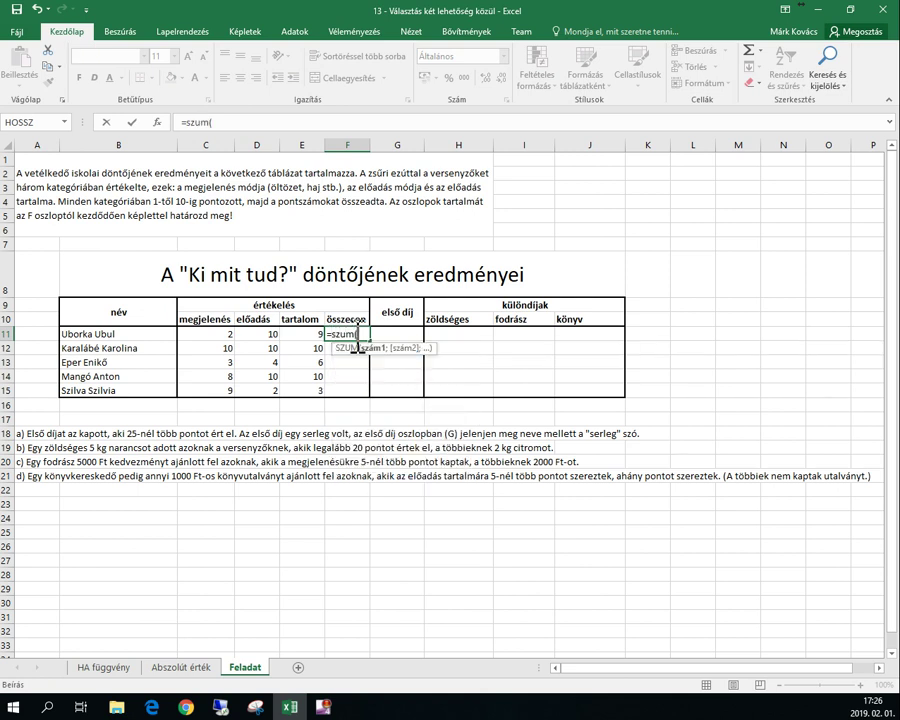
pyautogui.moveTo(215, 333); pyautogui.dragTo(300, 333)
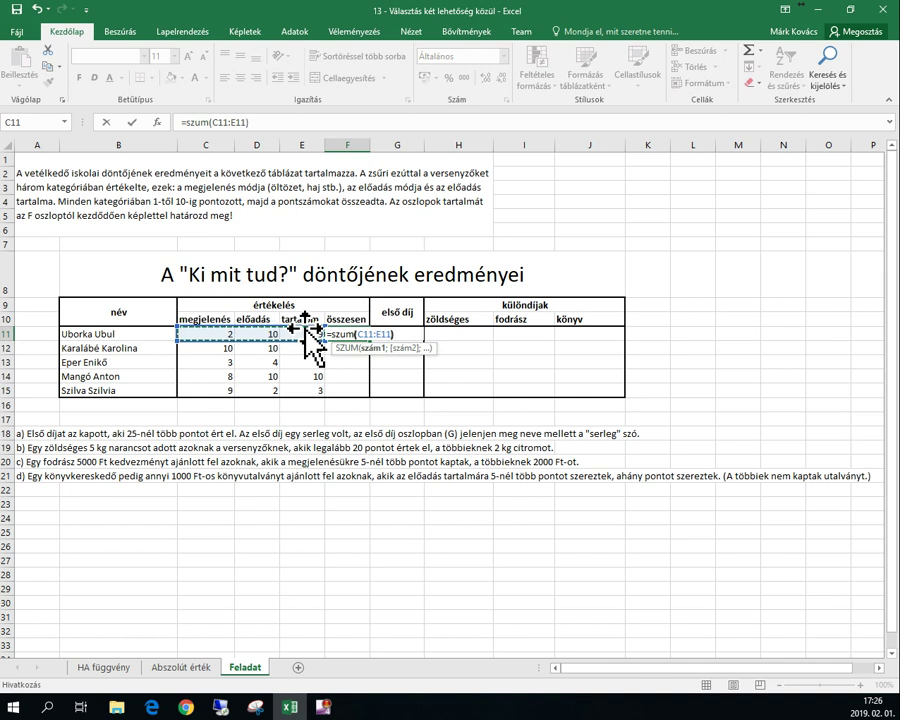
pyautogui.press('Return')
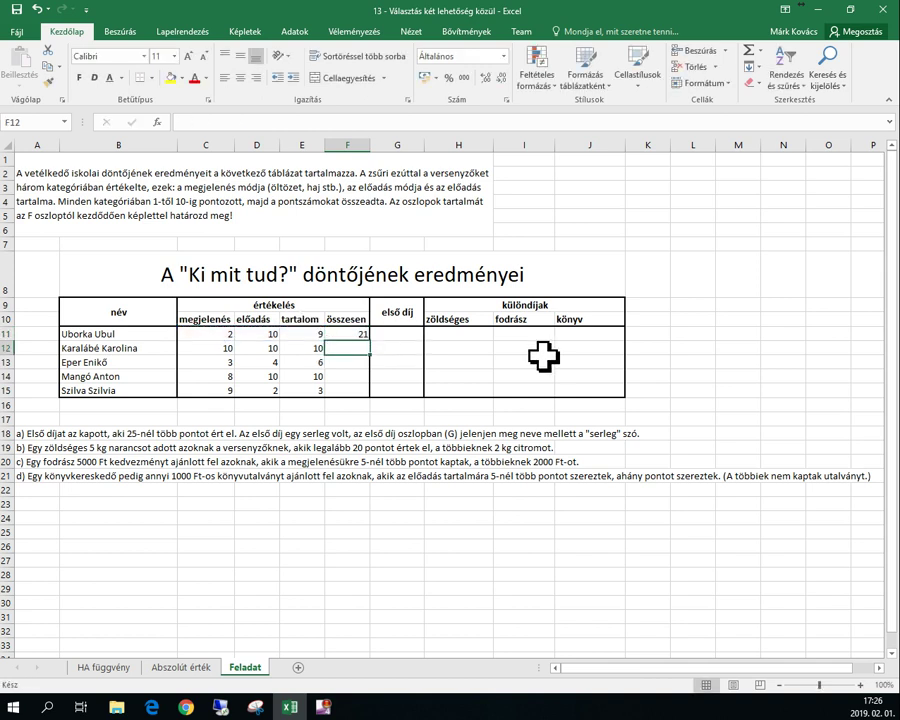
# - Fill the total formula from F11 down to F15 without copying the formatting
pyautogui.click(354, 333)
pyautogui.moveTo(373, 345); pyautogui.dragTo(371, 398)
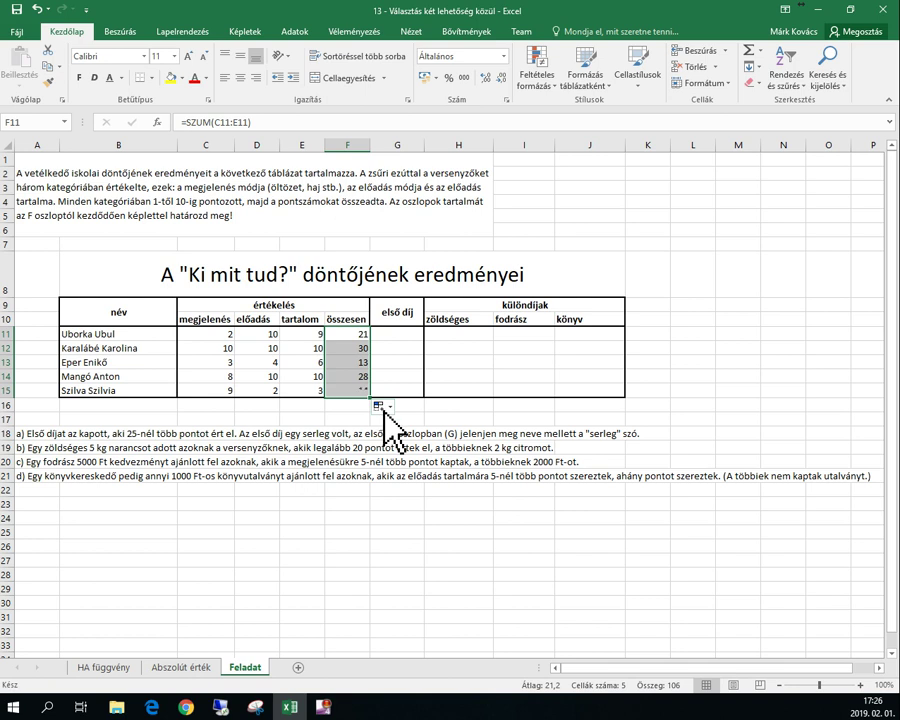
pyautogui.click(378, 406)
pyautogui.click(425, 457)
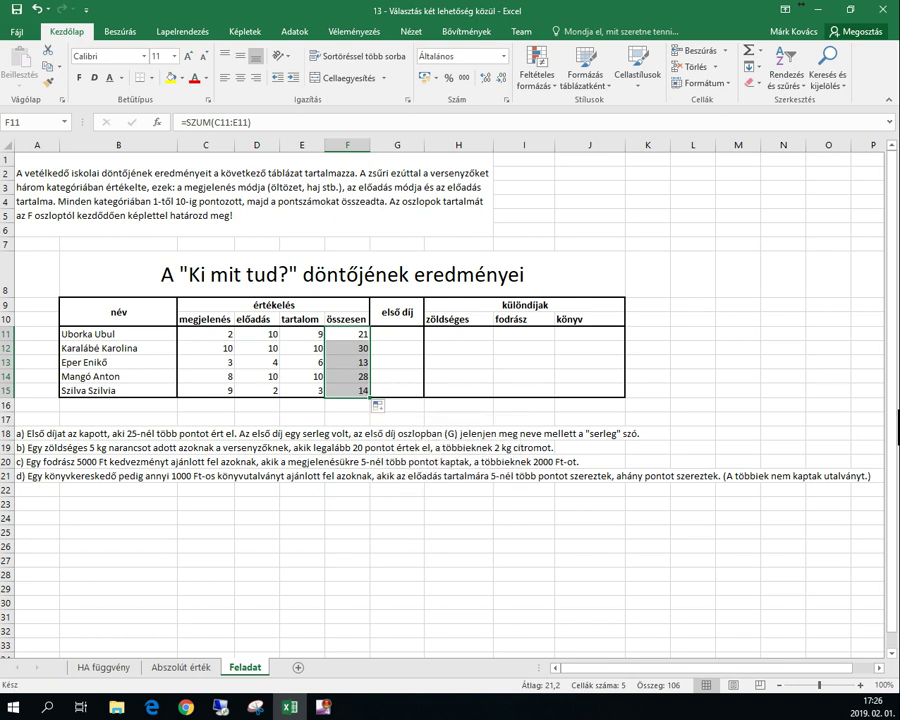
pyautogui.click(790, 392)
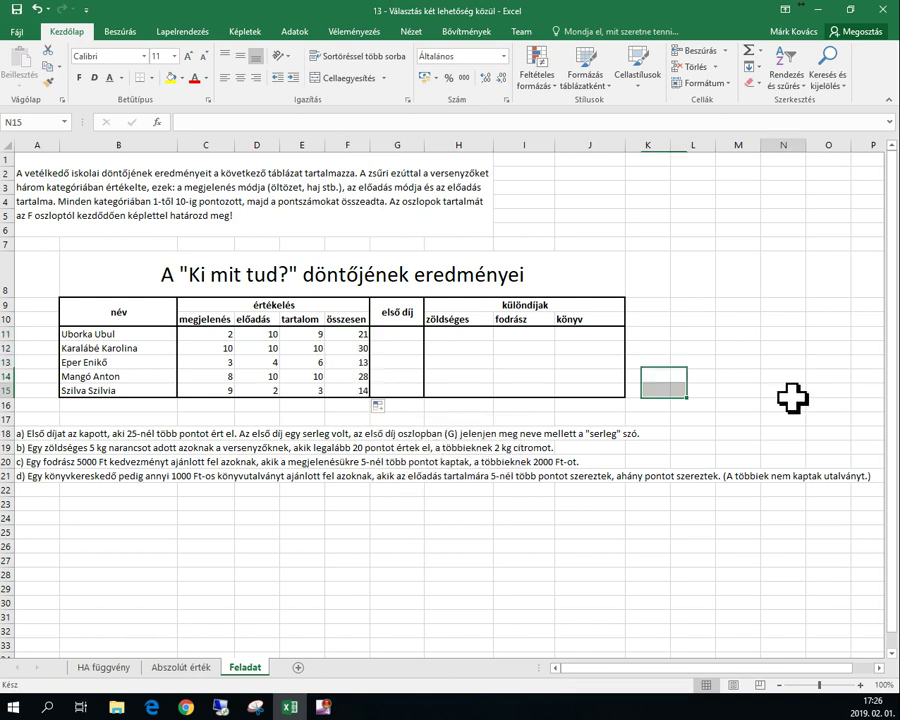
pyautogui.click(210, 319)
pyautogui.click(248, 319)
pyautogui.click(302, 320)
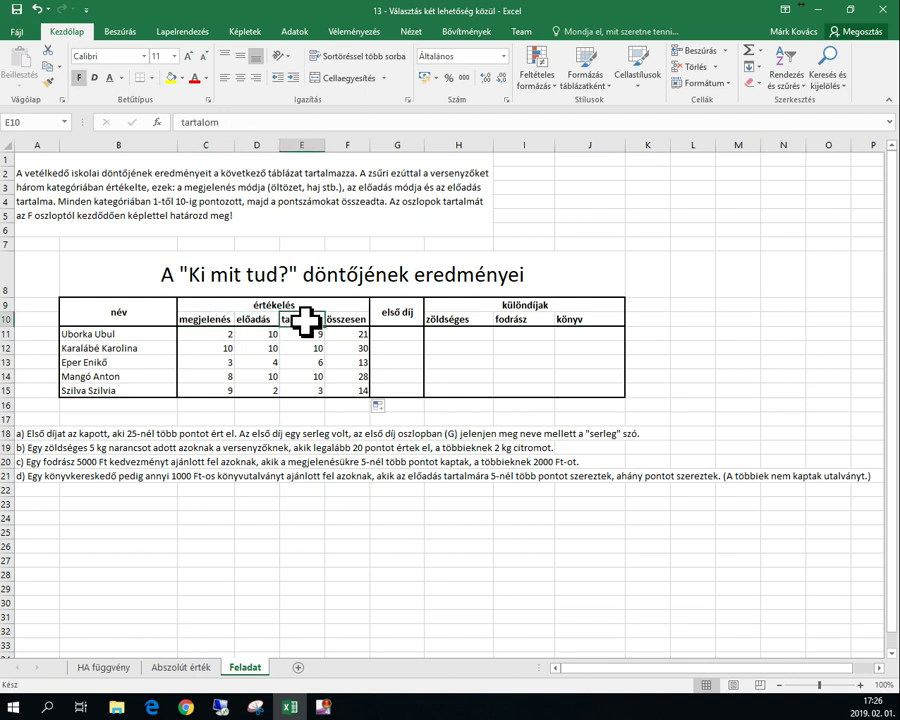
# - Enter the first-prize formula =HA(F11>25;"serleg";"") in G11 for the first contestant
pyautogui.click(395, 332)
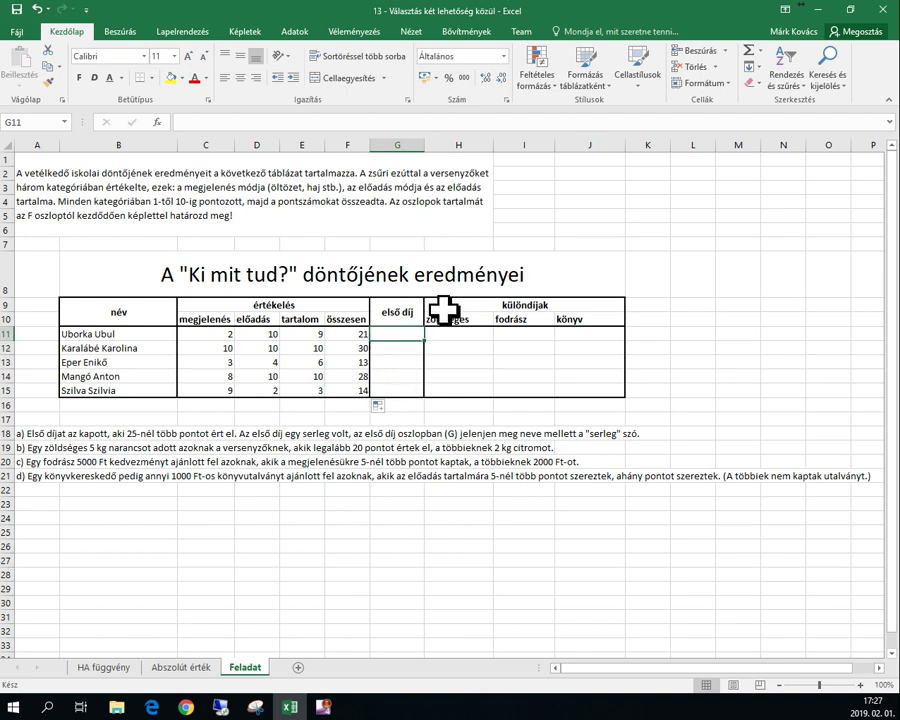
pyautogui.write('=')
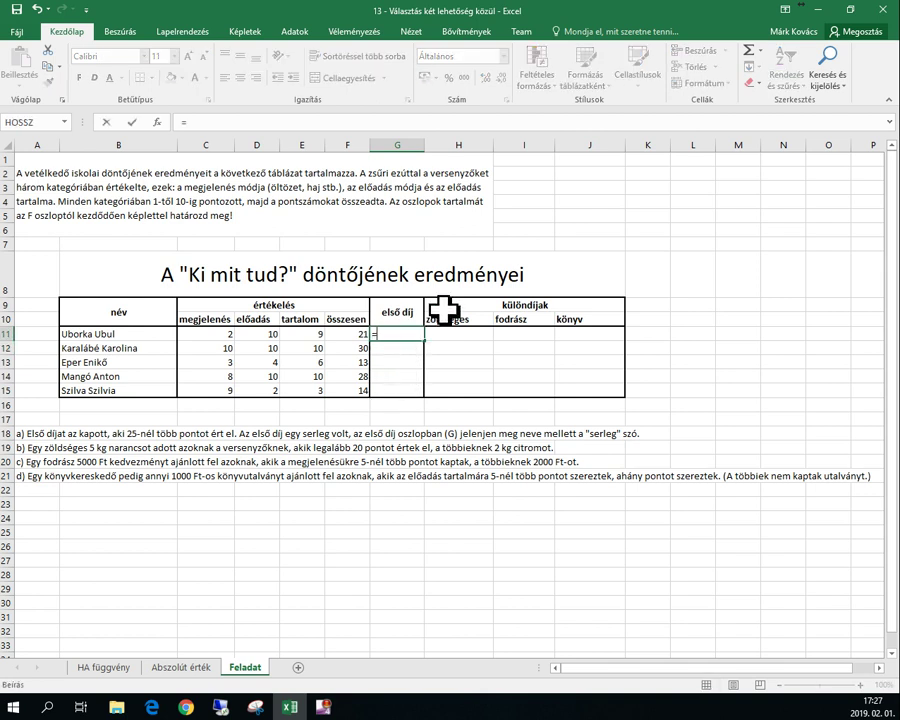
pyautogui.write('HA')
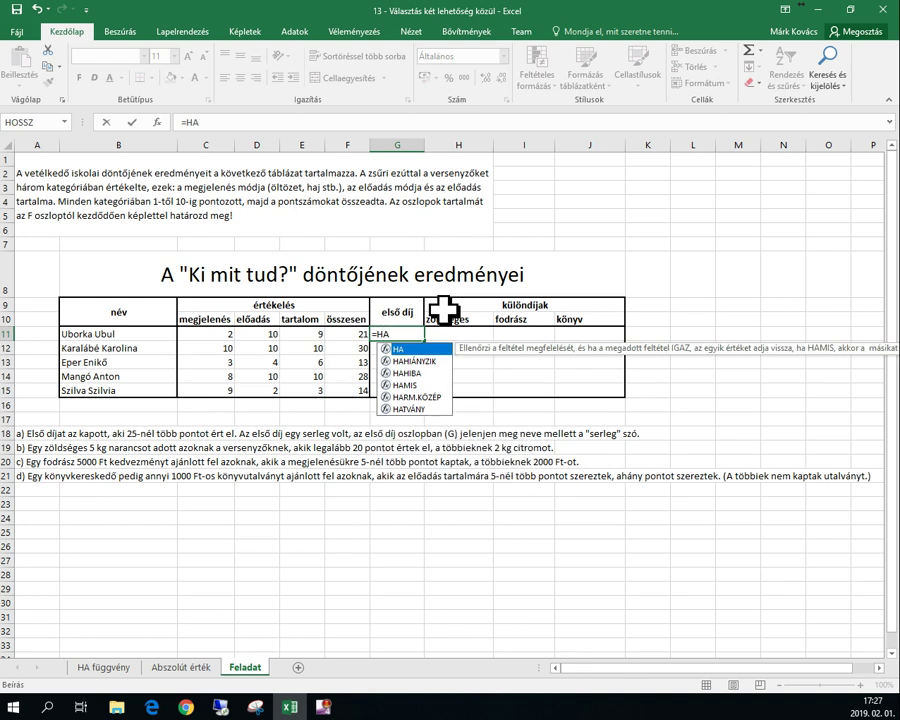
pyautogui.write('(')
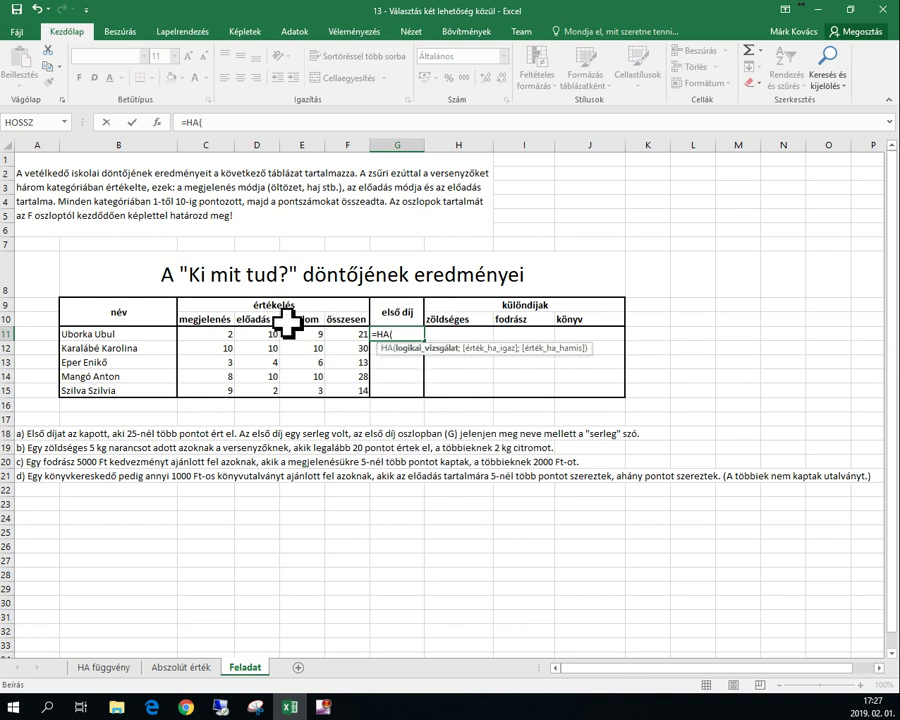
pyautogui.click(350, 334)
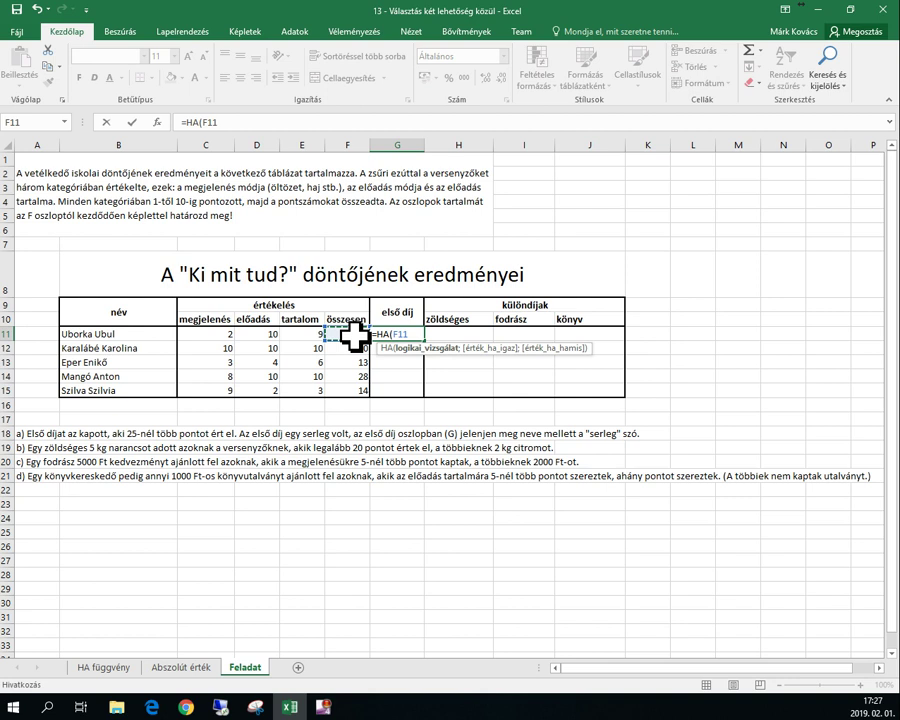
pyautogui.write('>25')
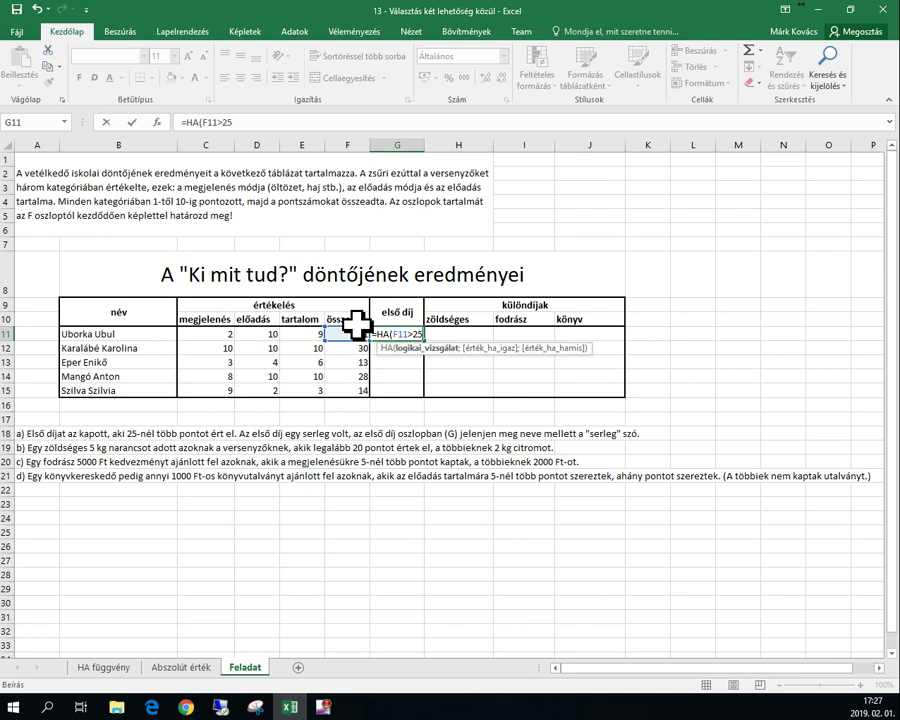
pyautogui.write(';"serleg')
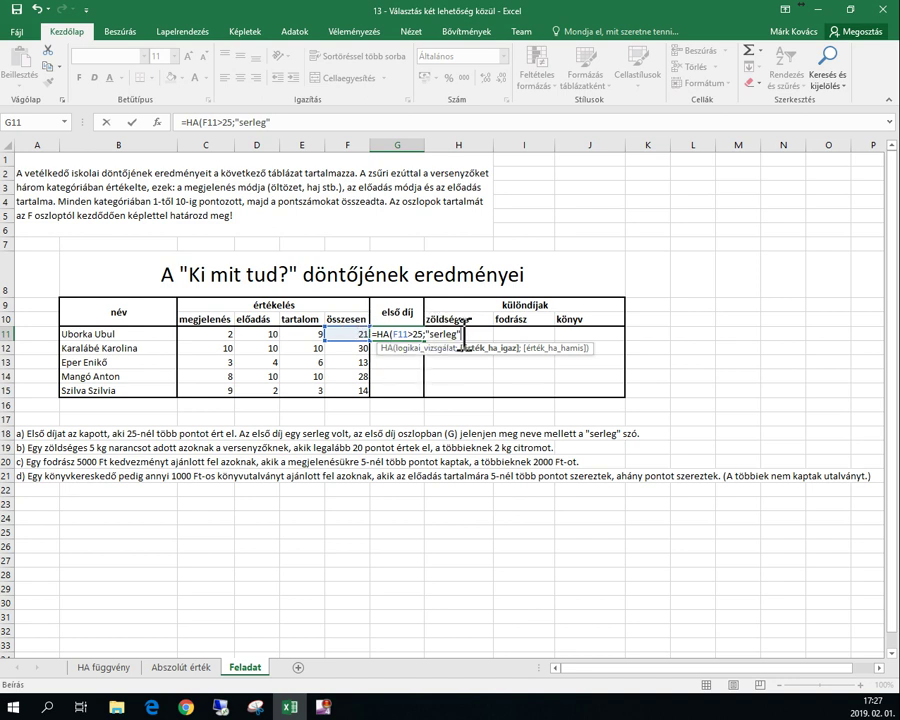
pyautogui.write(';')
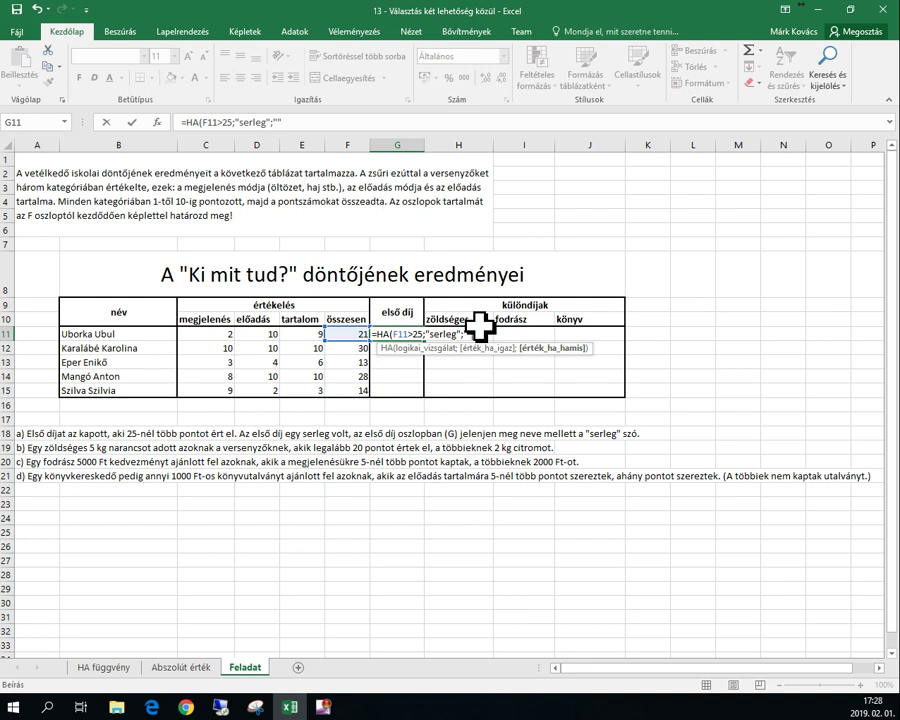
pyautogui.press('Return')
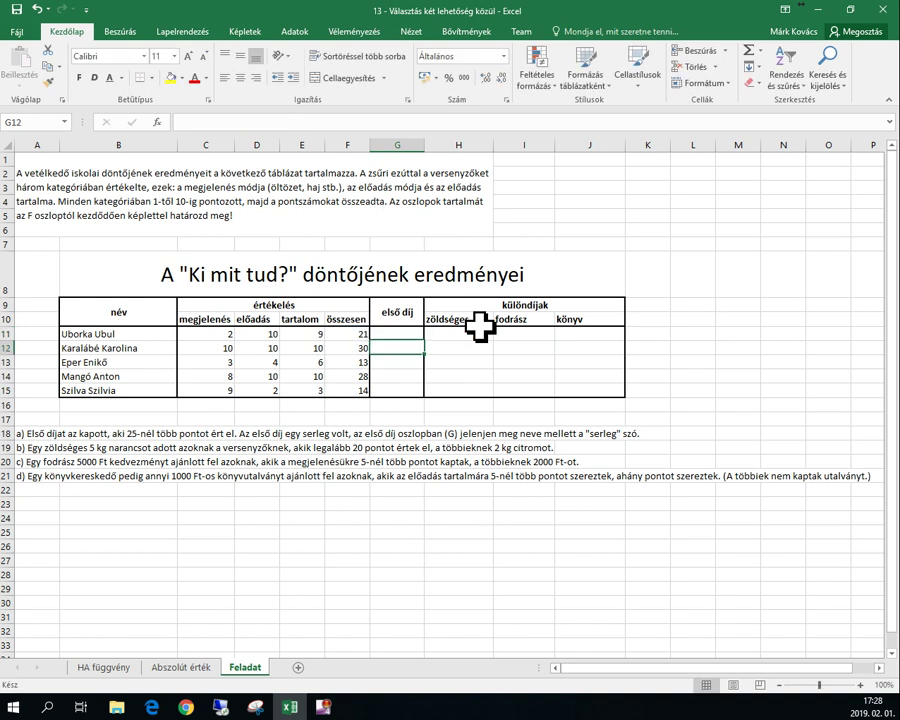
# - Fill the first-prize formula from G11 down to G15 without copying the formatting
pyautogui.click(402, 334)
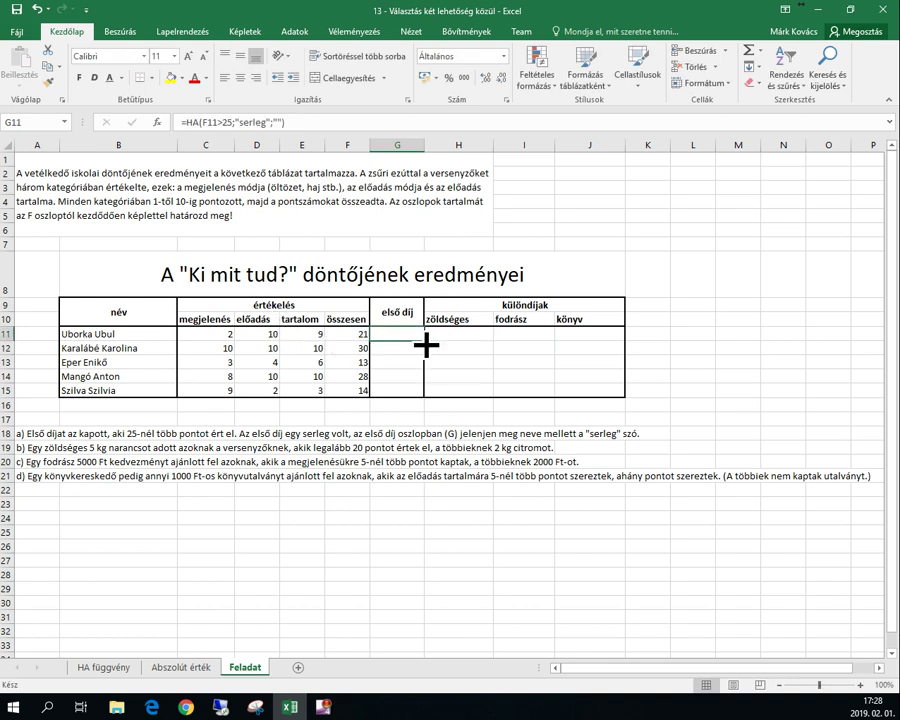
pyautogui.moveTo(427, 344); pyautogui.dragTo(474, 398)
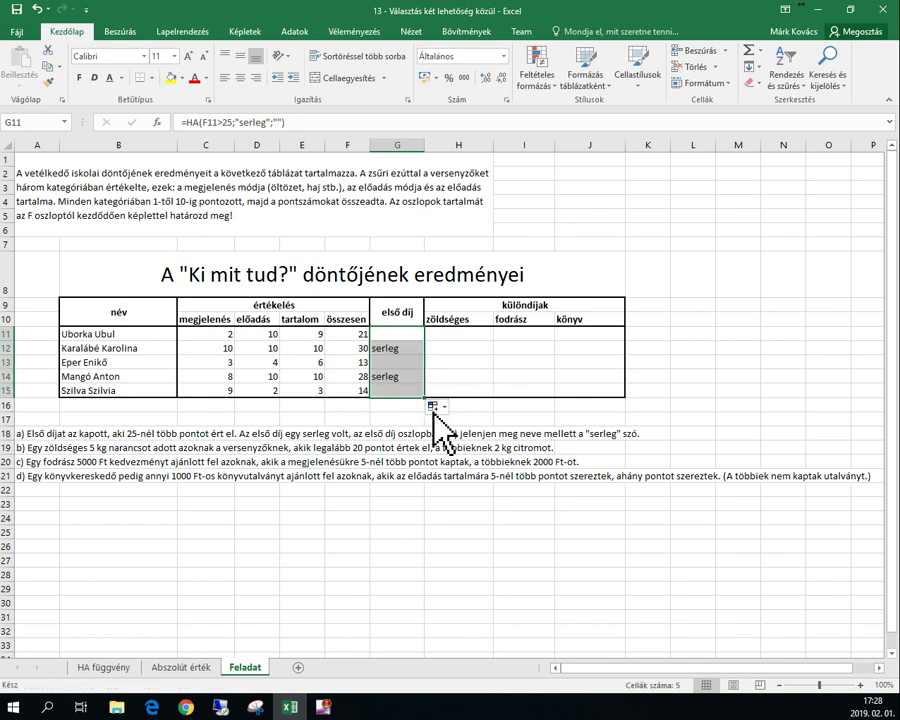
pyautogui.click(434, 407)
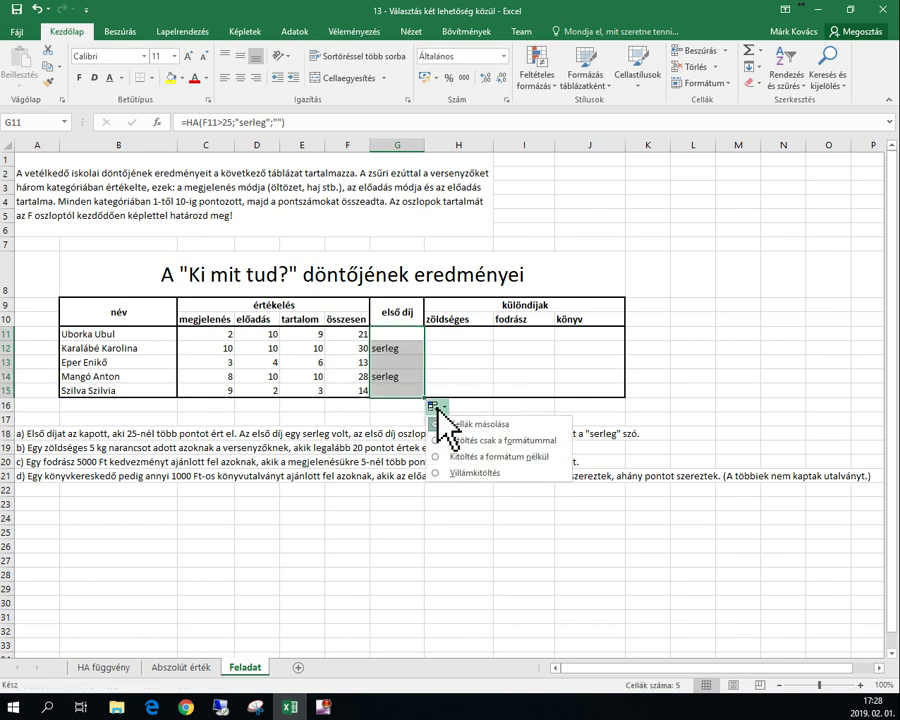
pyautogui.click(480, 456)
pyautogui.click(518, 418)
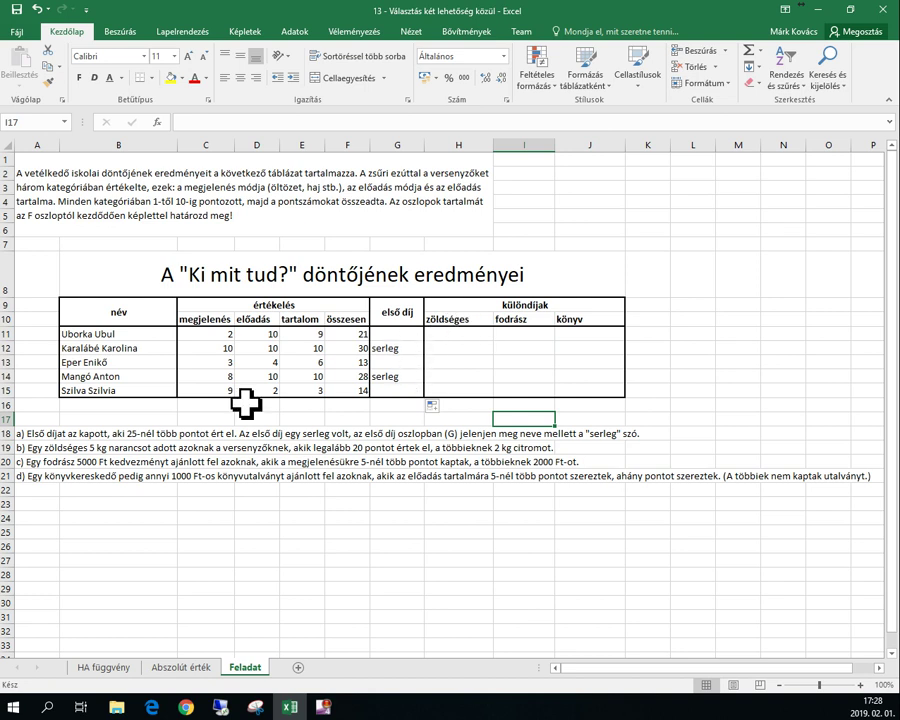
# - Following task b, enter the greengrocer prize formula =HA(F11>=20;"5 kg narancs";"2 kg citrom") in H11
pyautogui.click(40, 448)
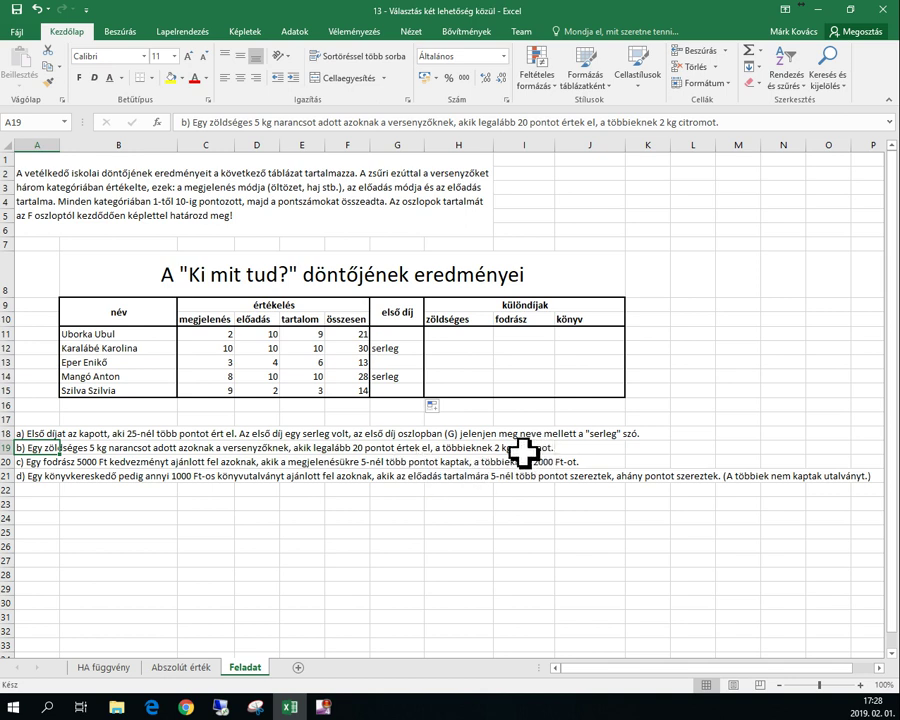
pyautogui.click(462, 333)
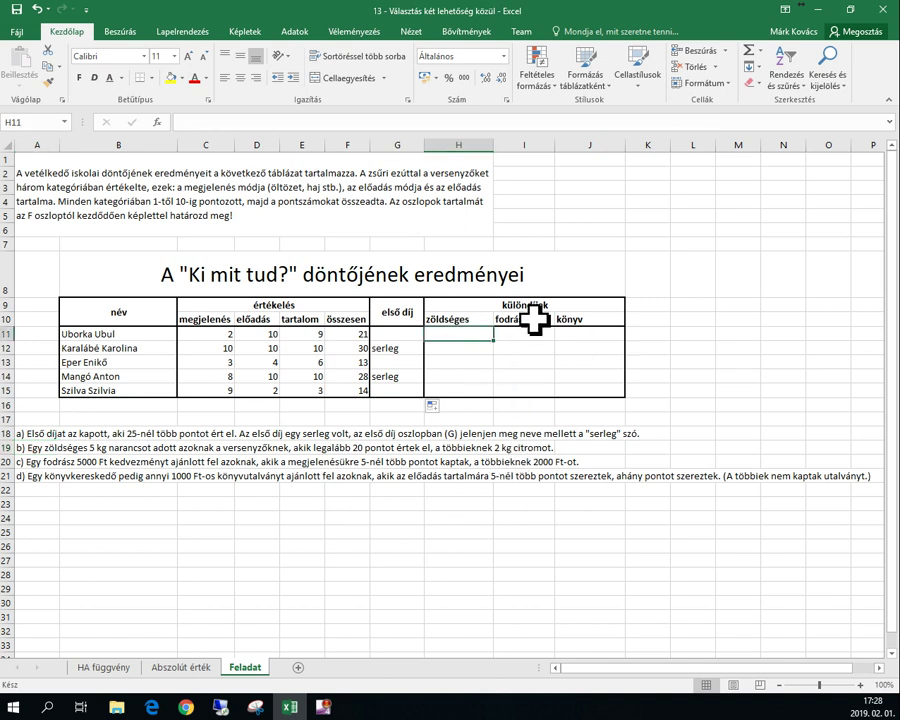
pyautogui.write('=HA(')
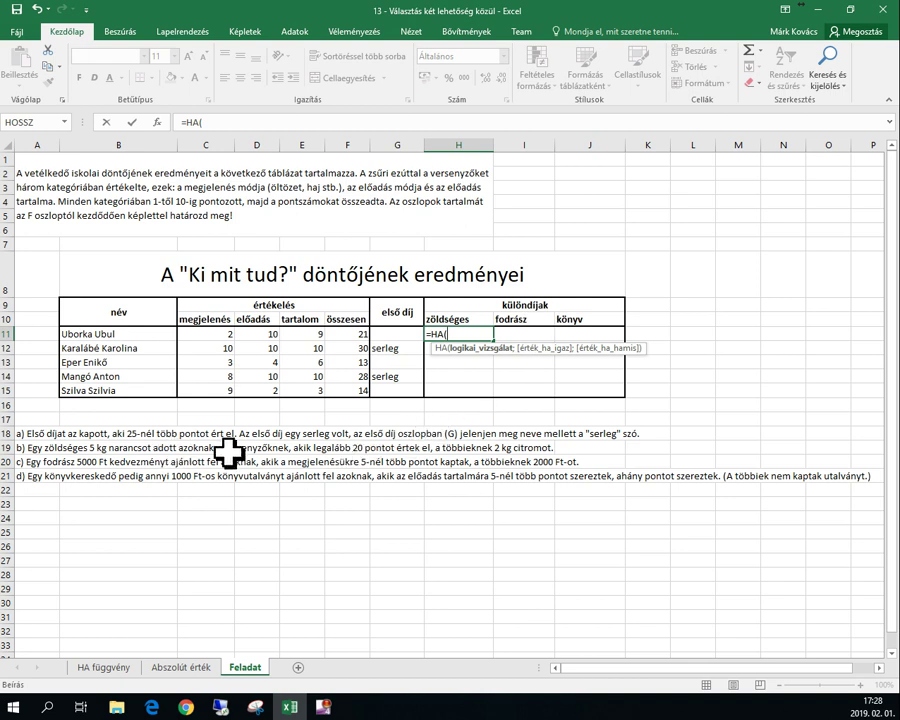
pyautogui.click(352, 337)
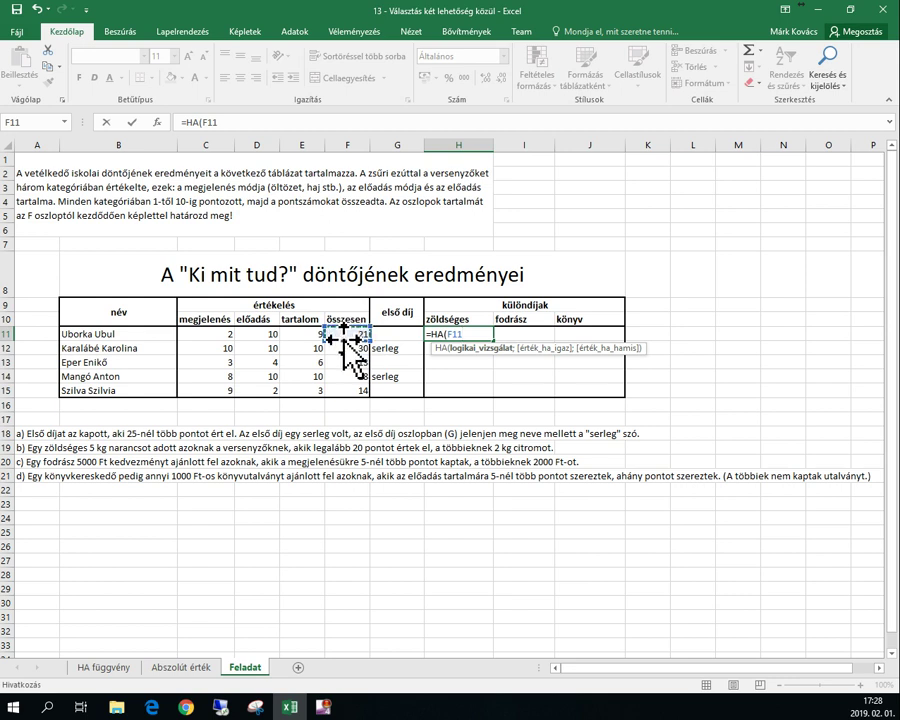
pyautogui.write('>')
pyautogui.write('=20;')
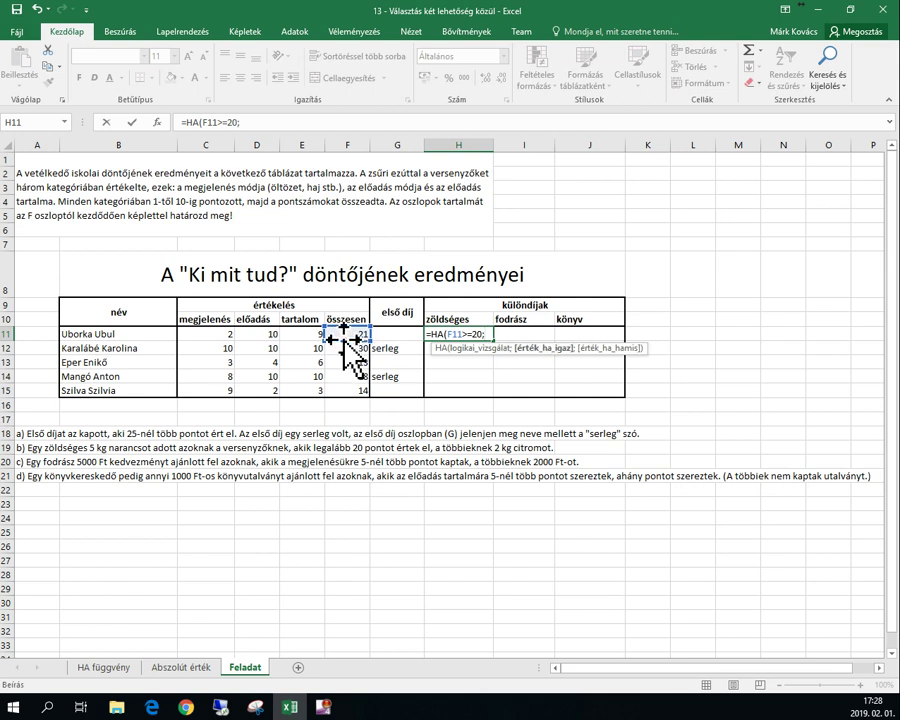
pyautogui.write('"5 kg narancs')
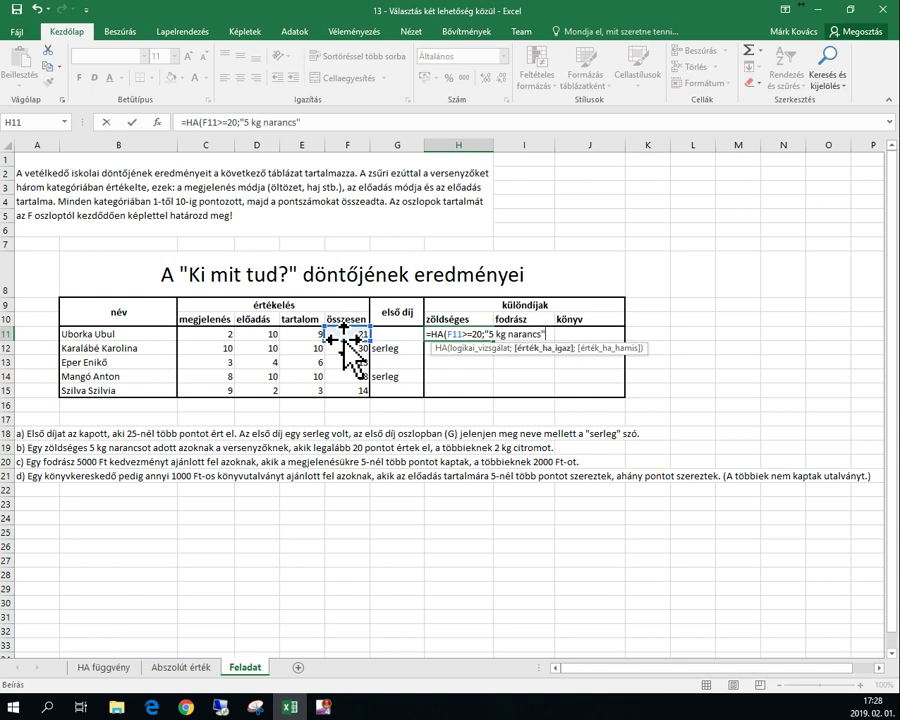
pyautogui.write('"')
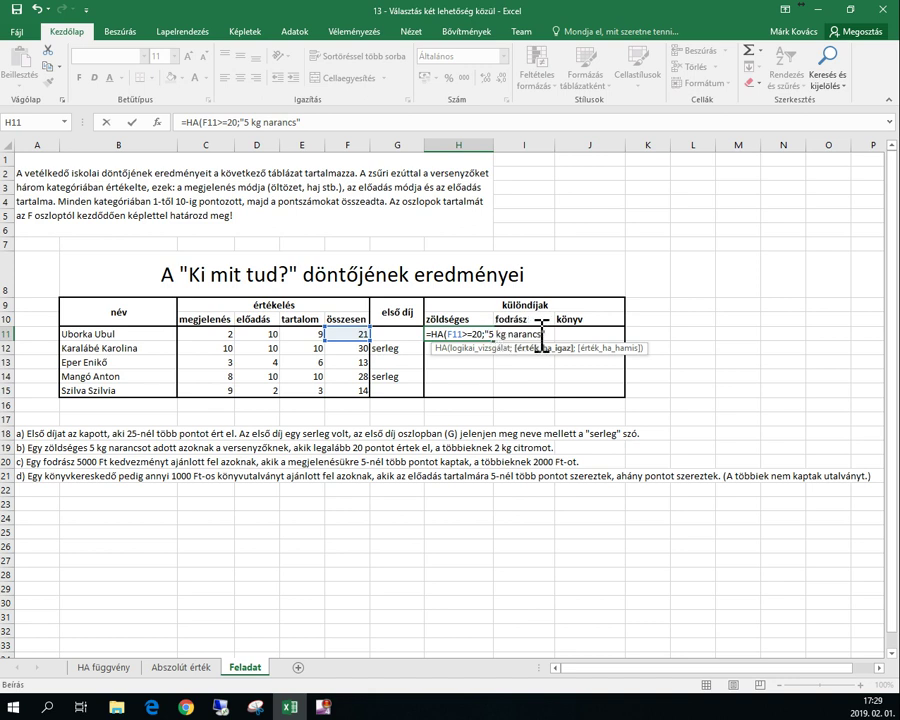
pyautogui.write(';"2 kg citrom')
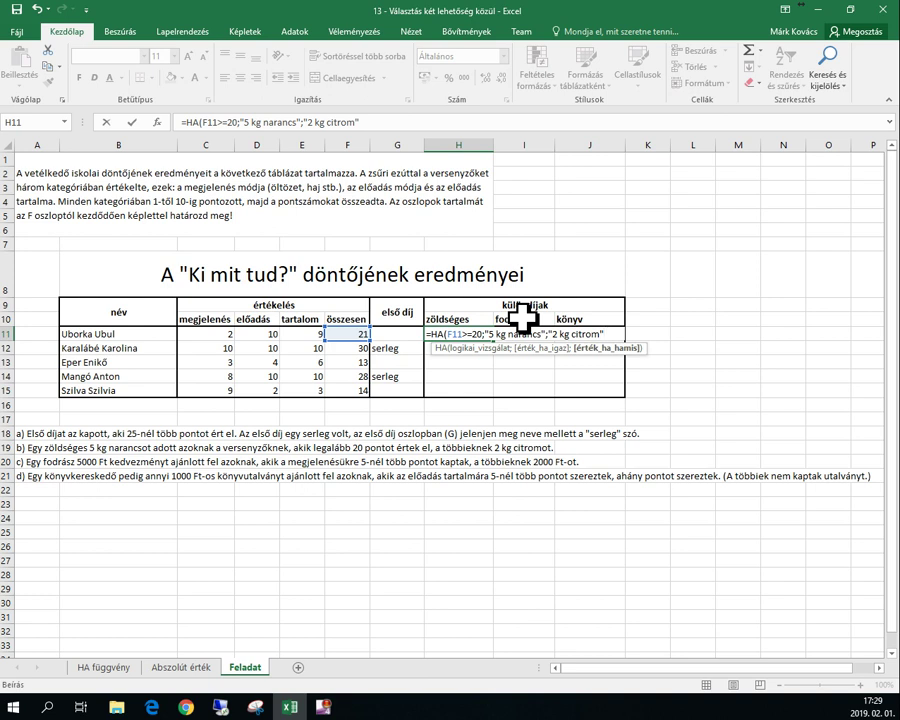
pyautogui.press('Return')
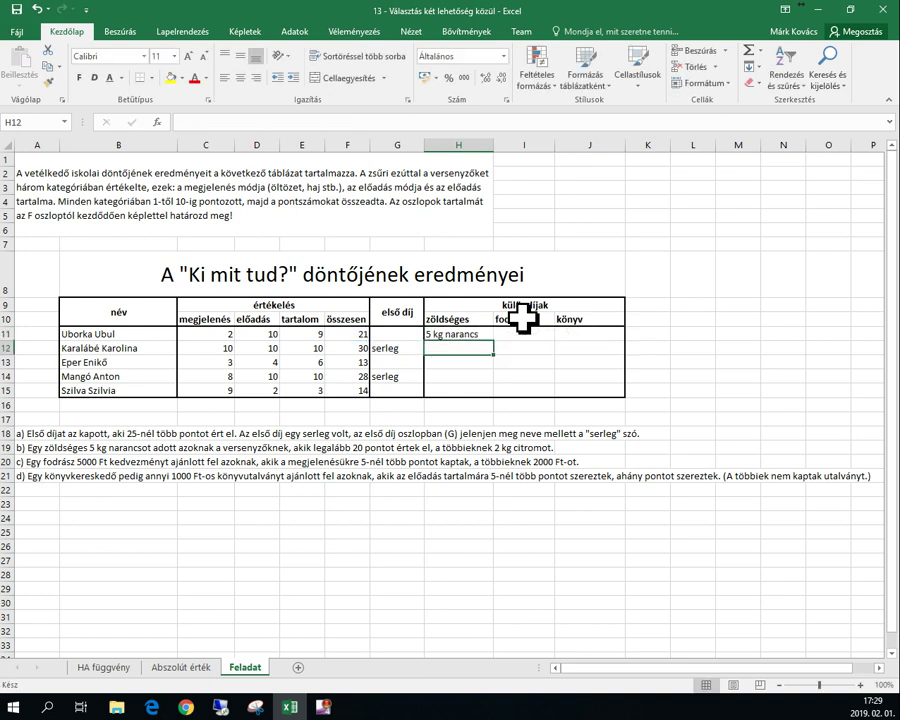
# - Fill the greengrocer prize formula from H11 down to H15 without copying the formatting
pyautogui.click(461, 334)
pyautogui.moveTo(494, 342); pyautogui.dragTo(494, 392)
pyautogui.click(507, 407)
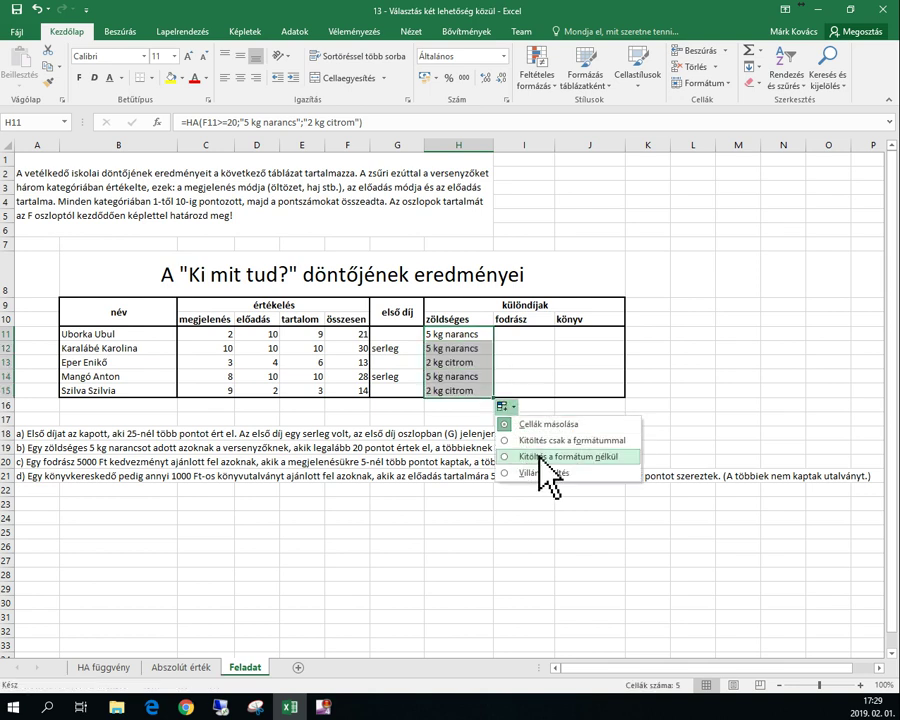
pyautogui.click(540, 467)
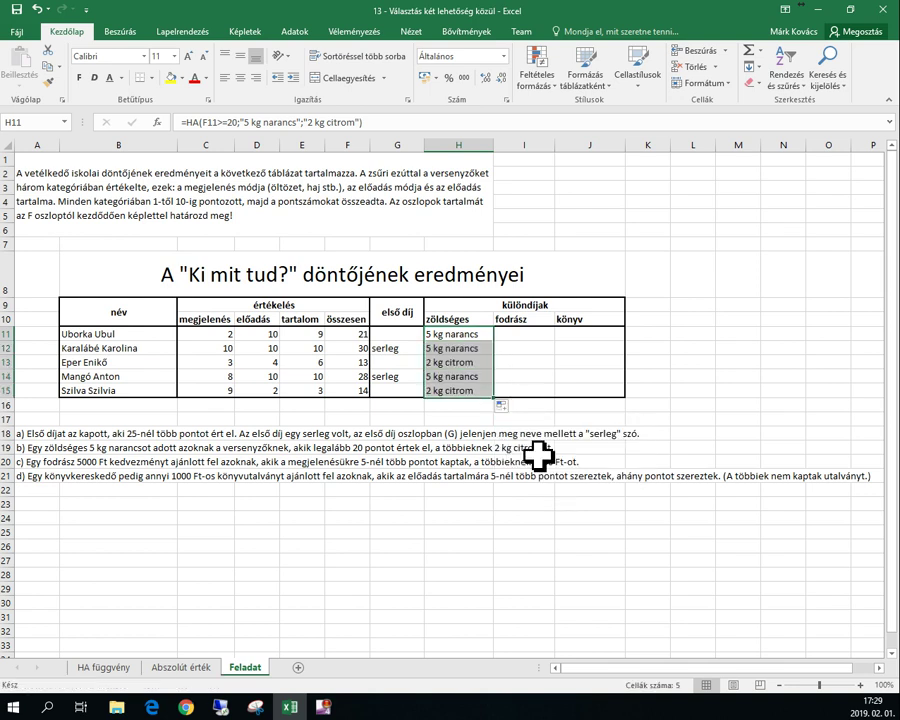
pyautogui.click(590, 405)
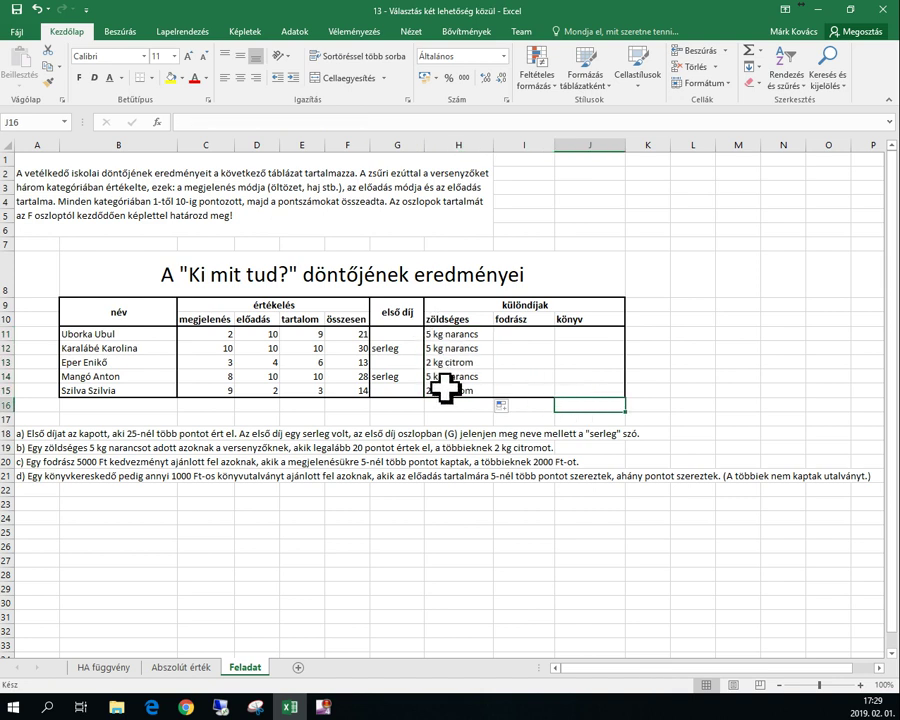
# - Enter the hairdresser discount formula =HA(C11>5;5000;2000) in I11, based on the megjelenés score
pyautogui.click(512, 334)
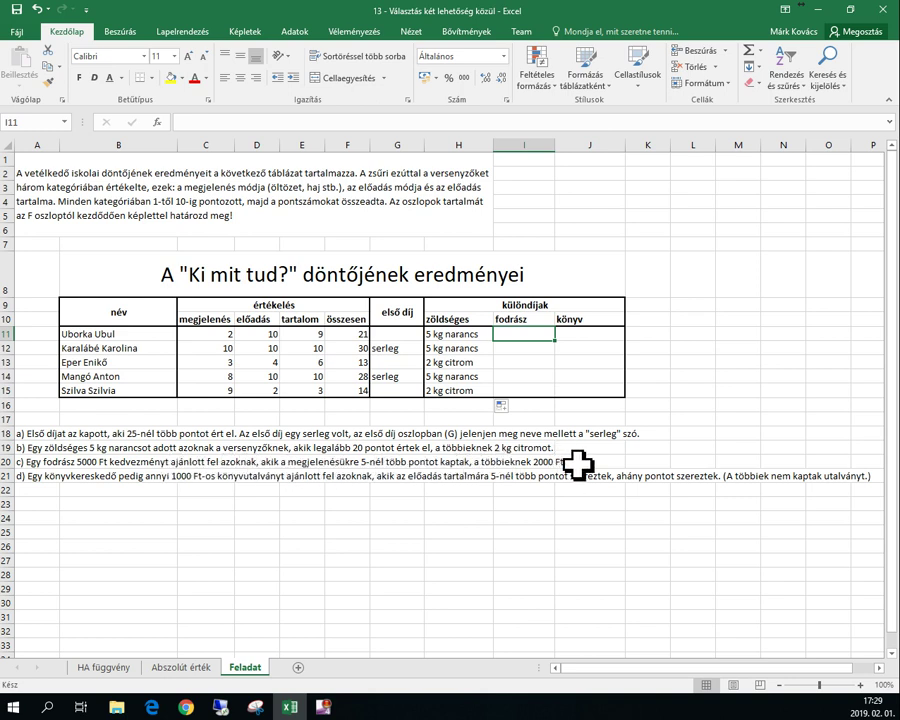
pyautogui.click(530, 347)
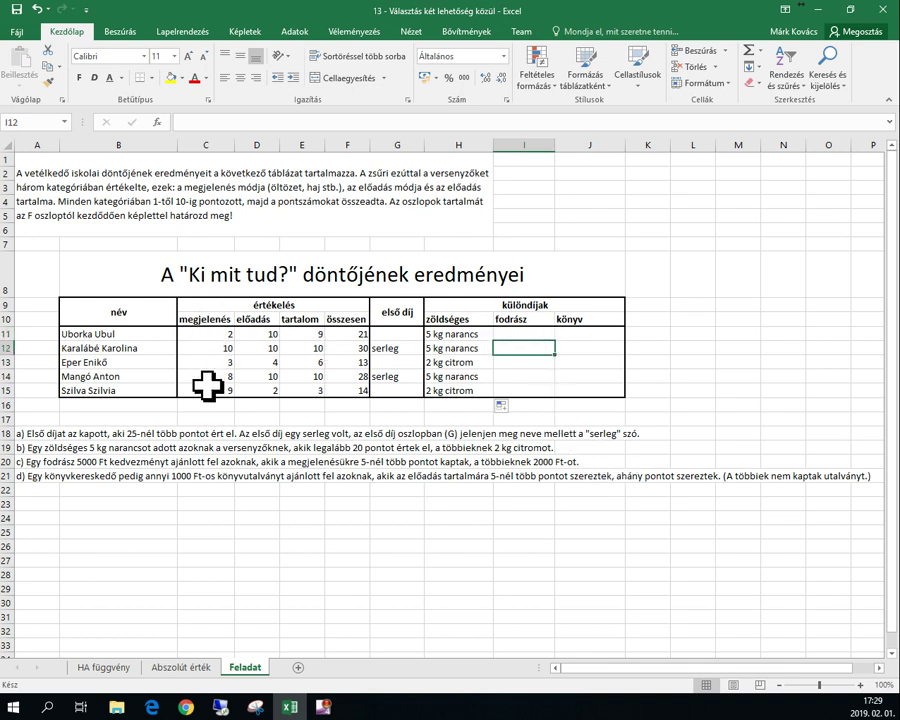
pyautogui.click(500, 333)
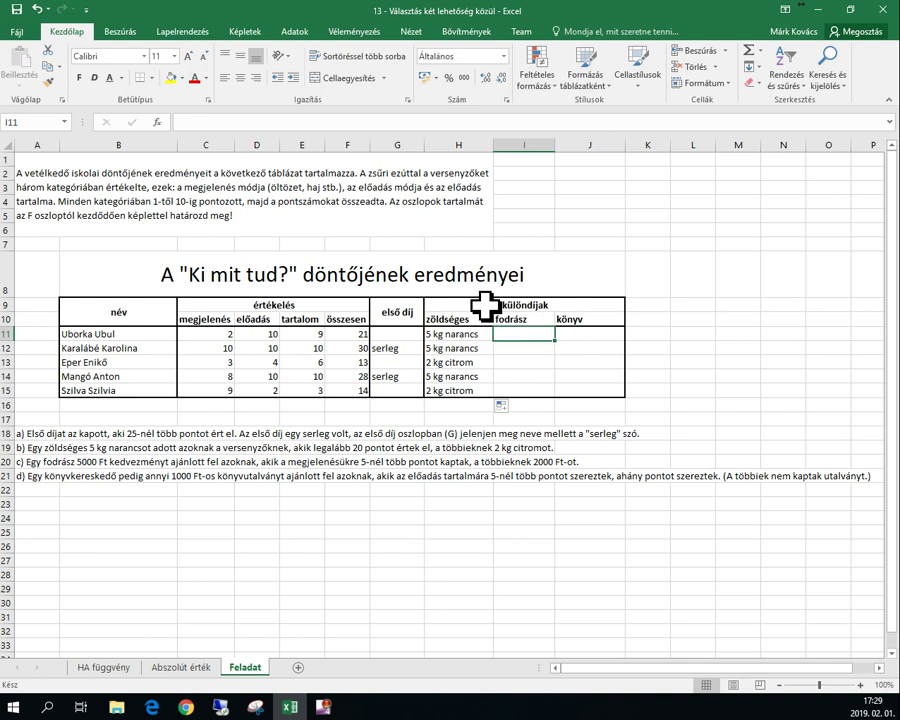
pyautogui.write('=HA')
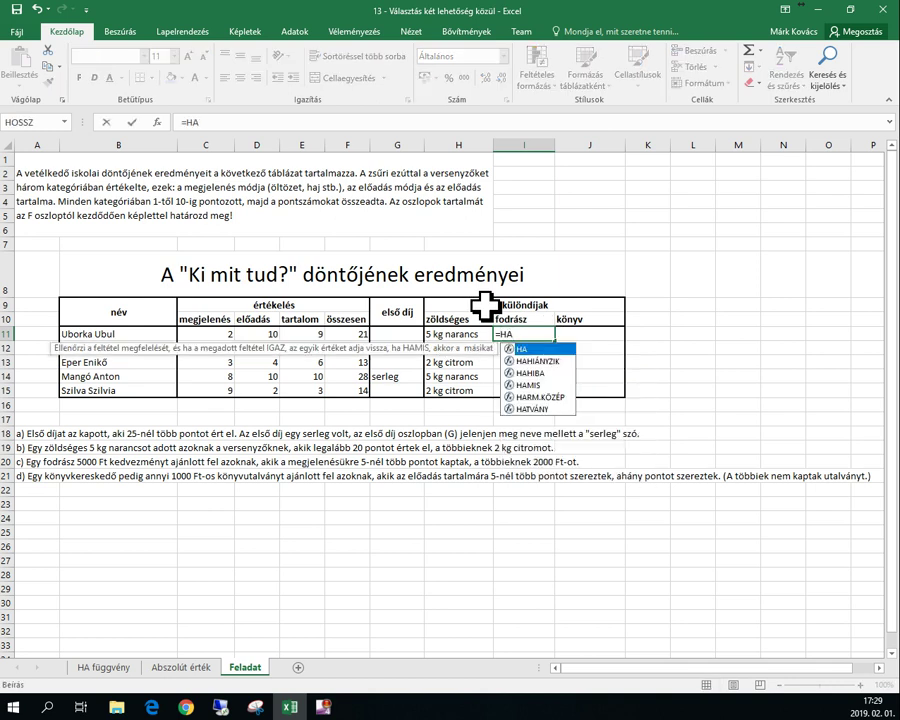
pyautogui.write('(')
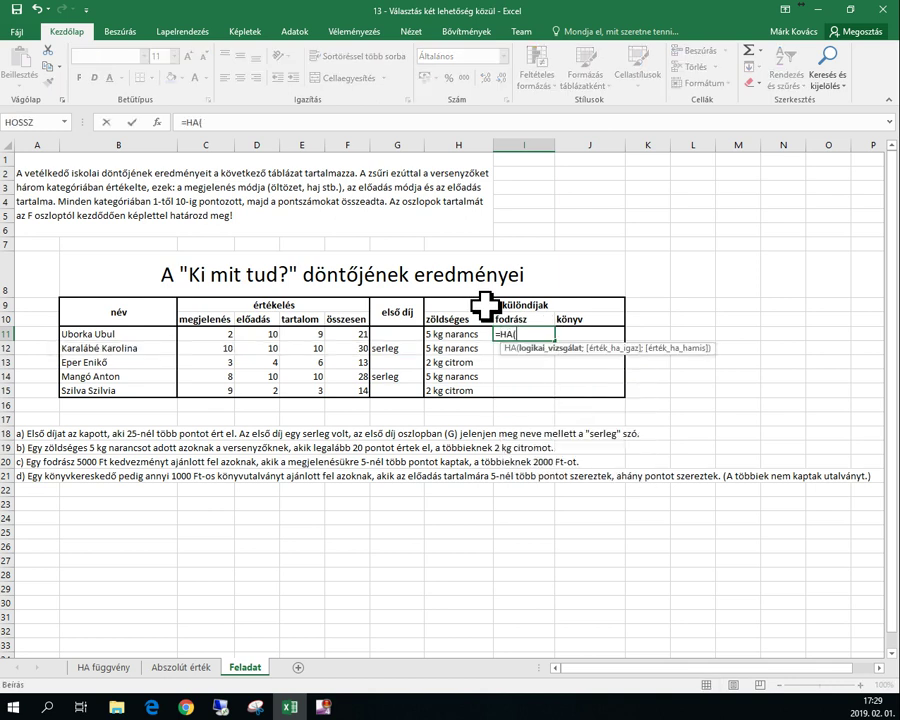
pyautogui.click(222, 335)
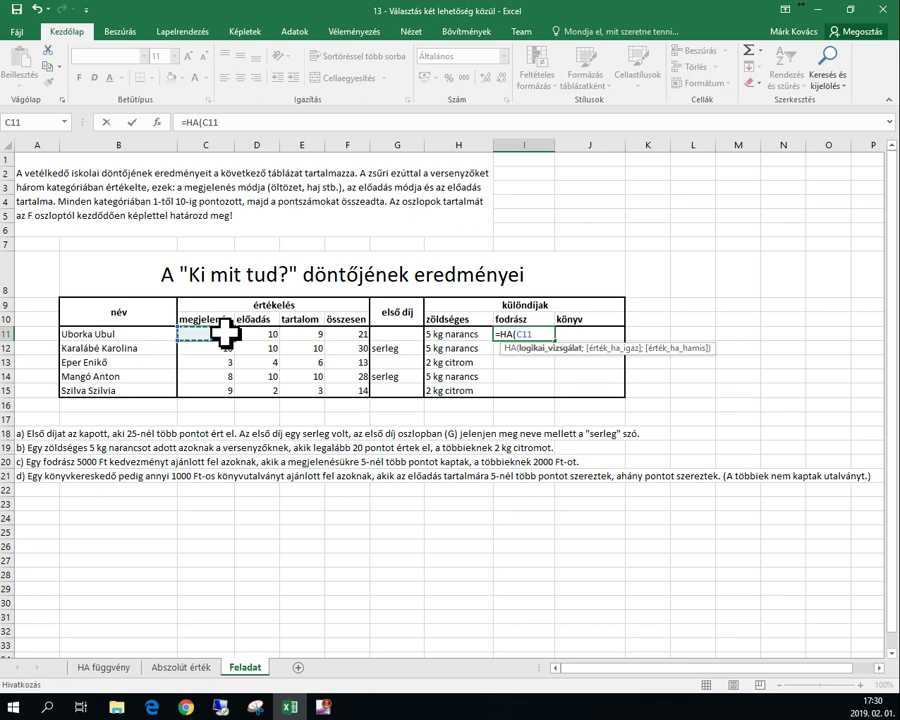
pyautogui.write('>5;5000')
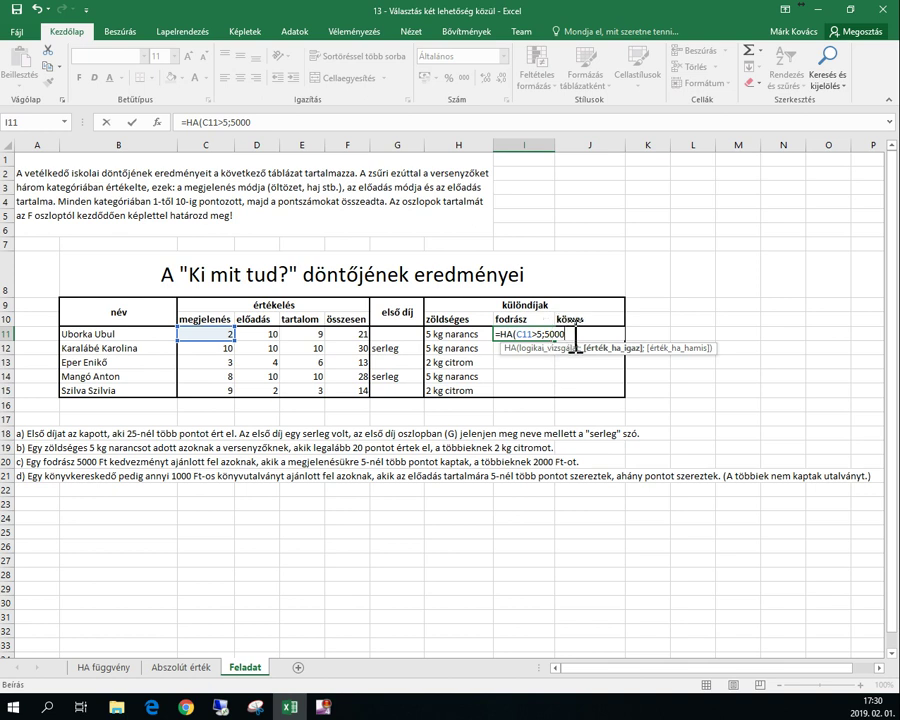
pyautogui.write(';2000')
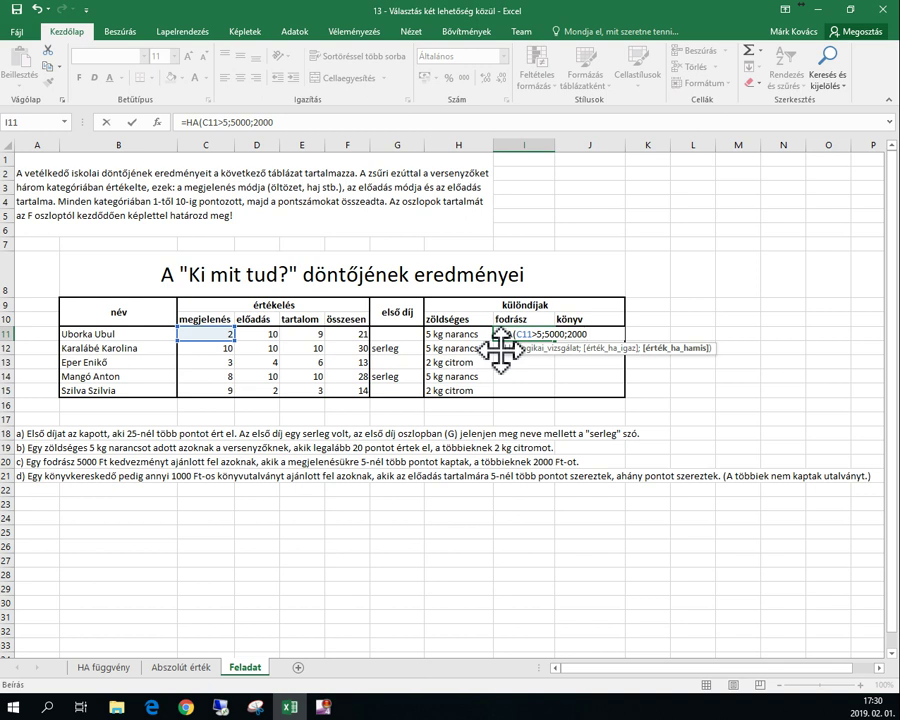
pyautogui.press('Return')
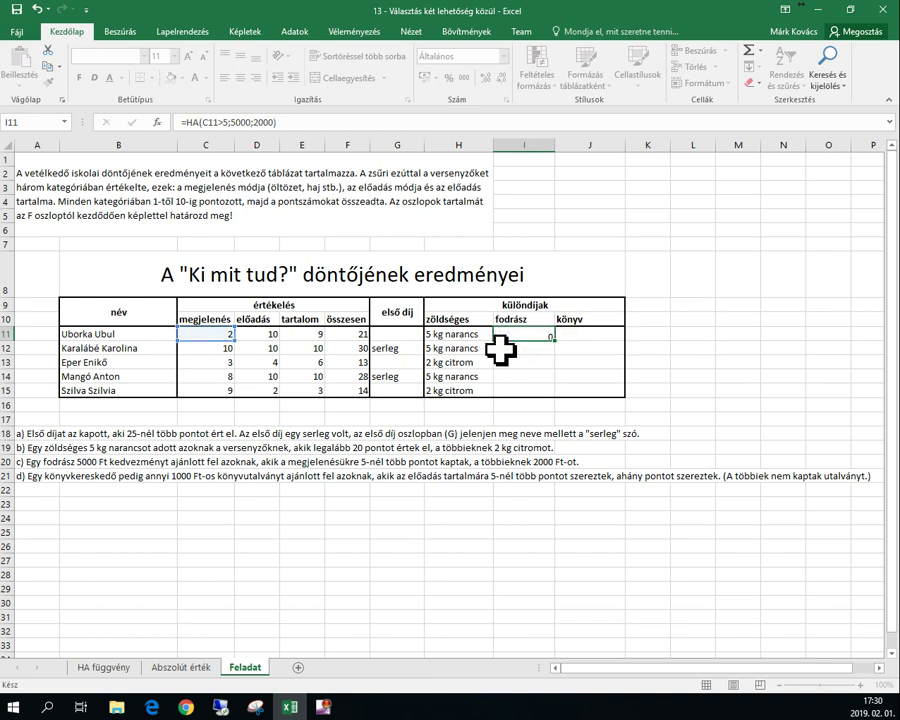
# - Fill the hairdresser discount formula from I11 down to I15 without copying the formatting
pyautogui.click(550, 336)
pyautogui.moveTo(556, 342); pyautogui.dragTo(552, 394)
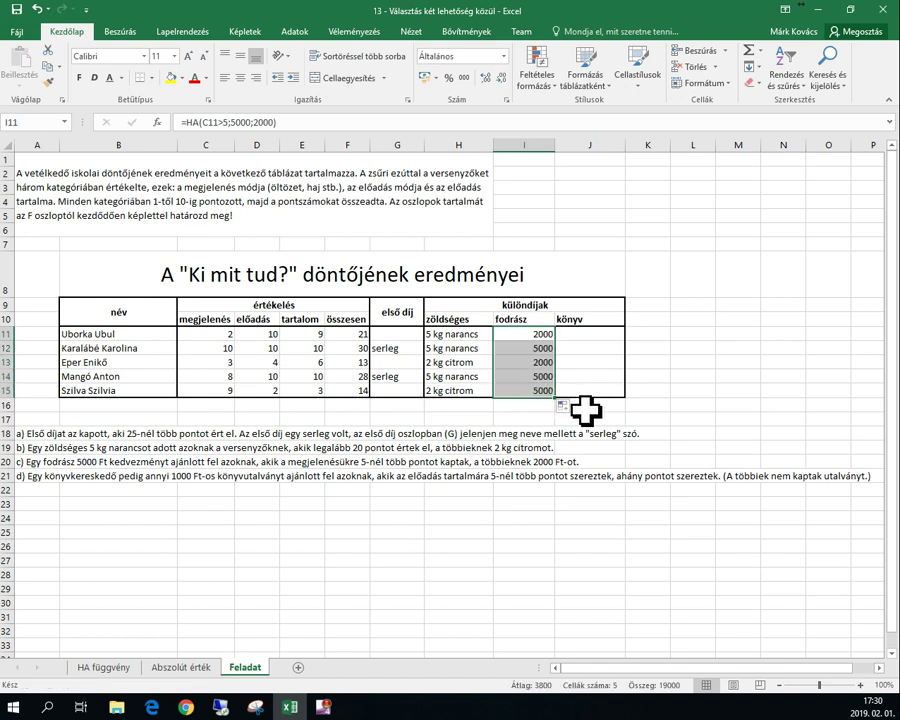
pyautogui.click(567, 407)
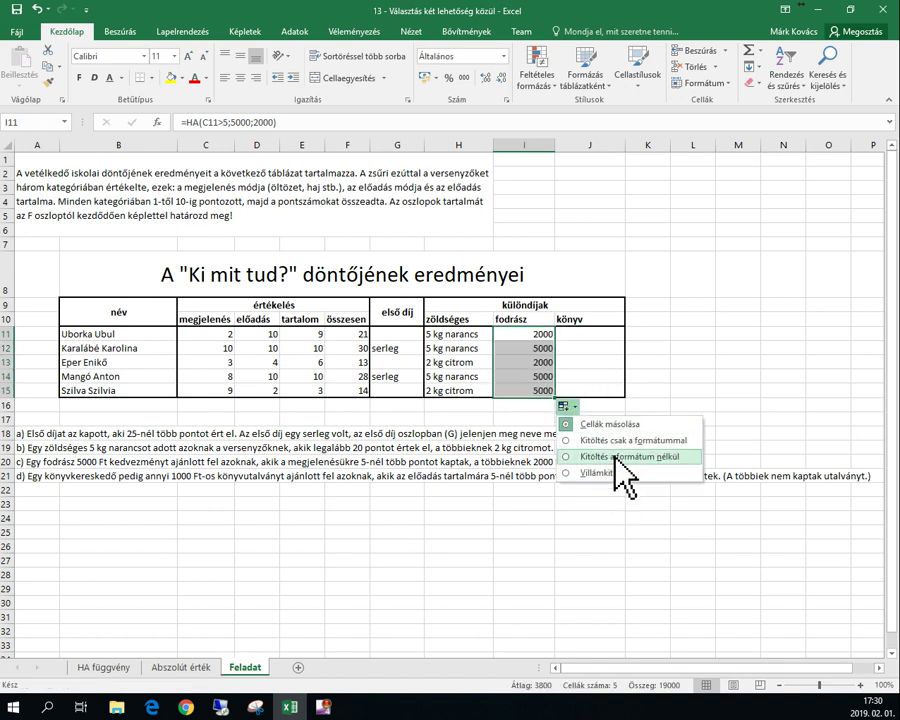
pyautogui.click(640, 457)
pyautogui.click(738, 334)
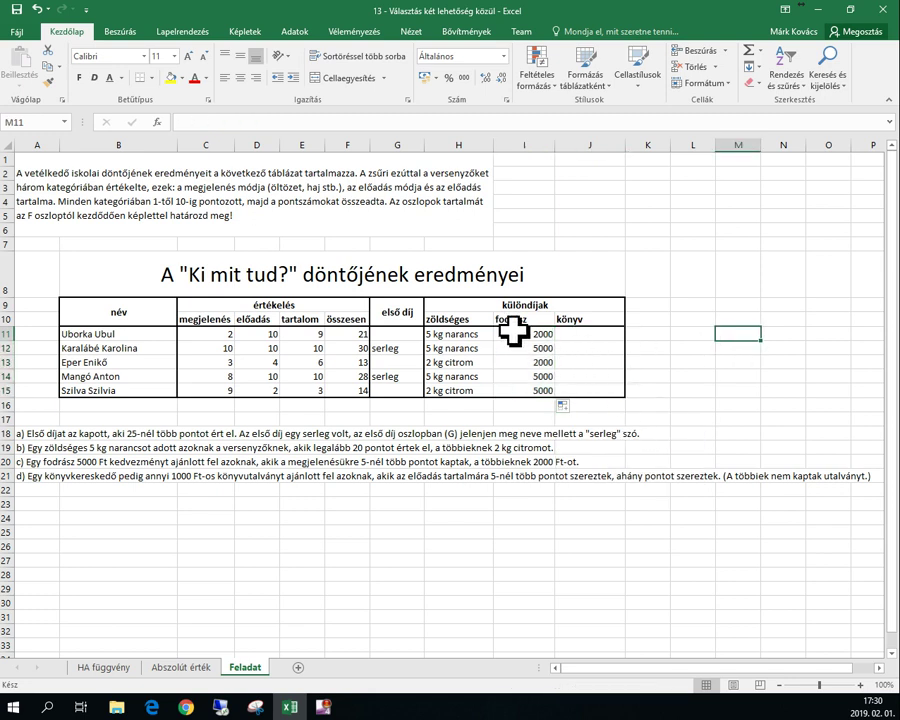
# - Format the hairdresser discounts in I11:I15 as currency (Pénznem) in Ft with 0 decimal places
pyautogui.moveTo(533, 334); pyautogui.dragTo(535, 384)
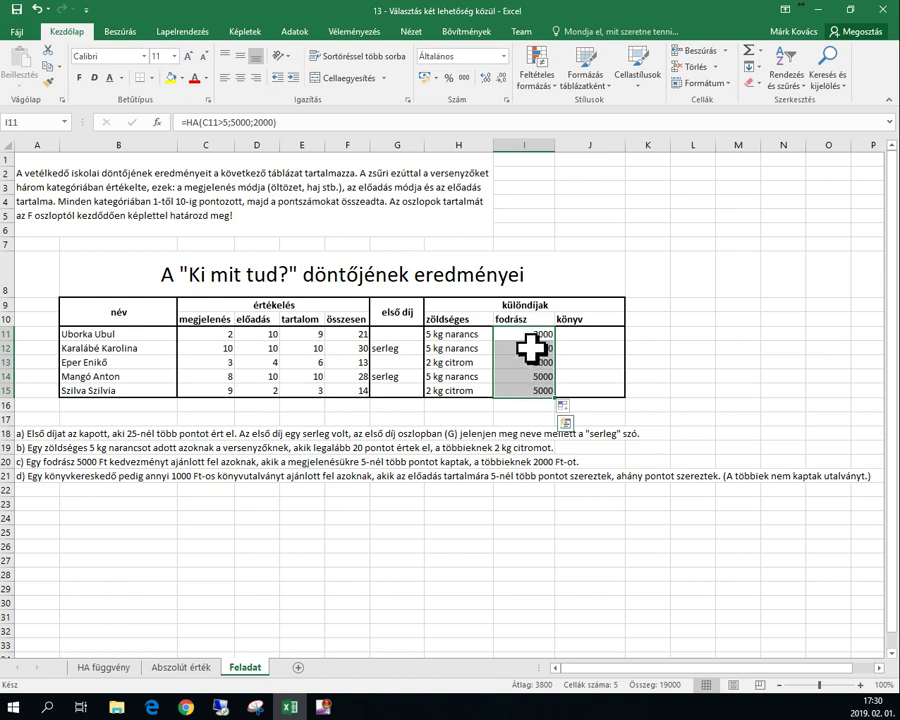
pyautogui.rightClick(537, 372)
pyautogui.click(565, 590)
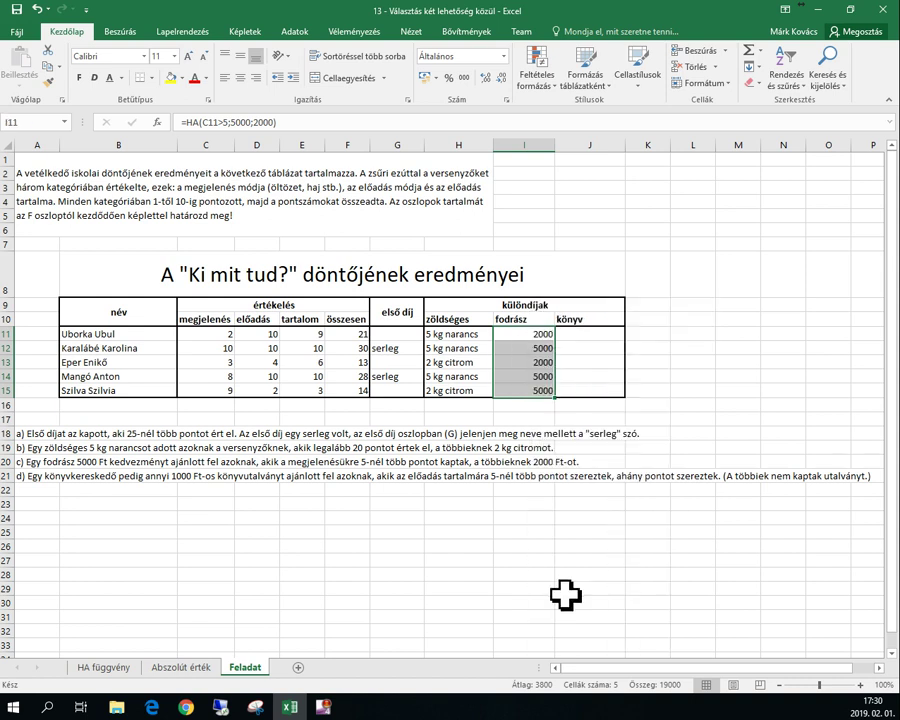
pyautogui.click(408, 444)
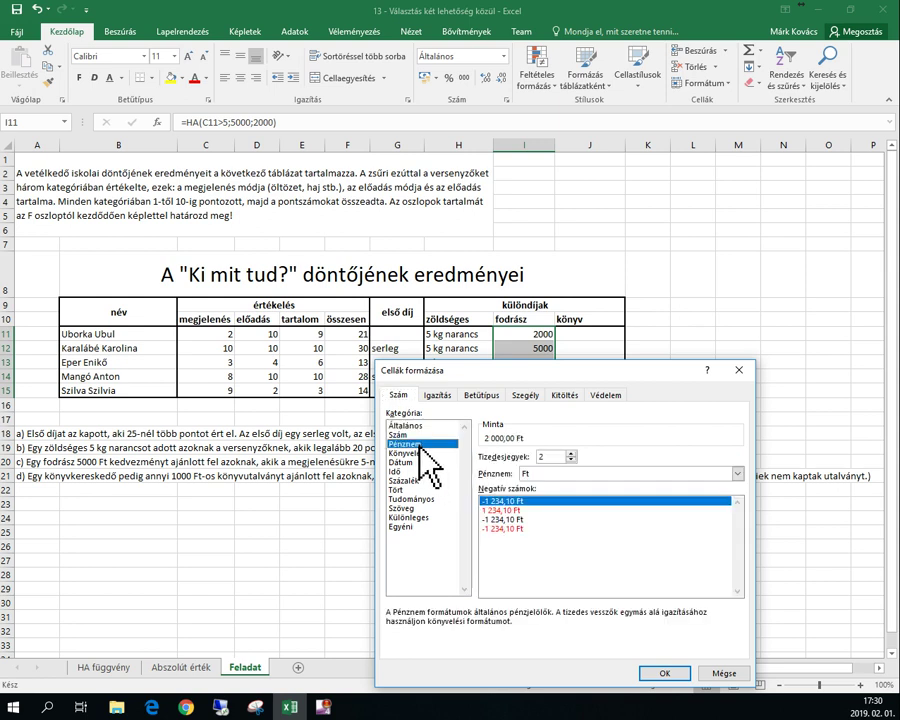
pyautogui.click(571, 460)
pyautogui.click(571, 460)
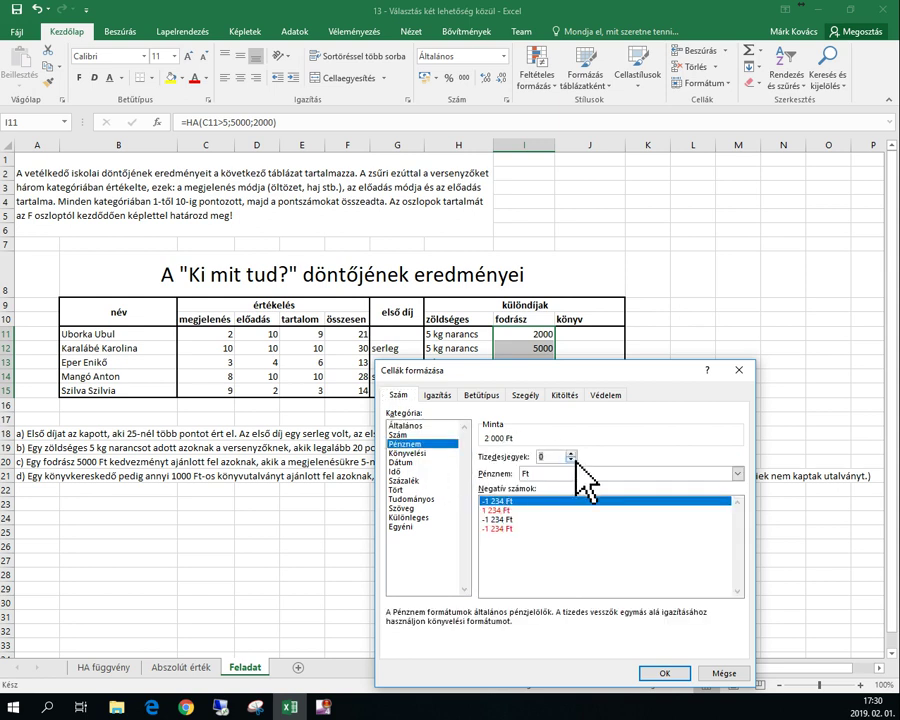
pyautogui.click(662, 672)
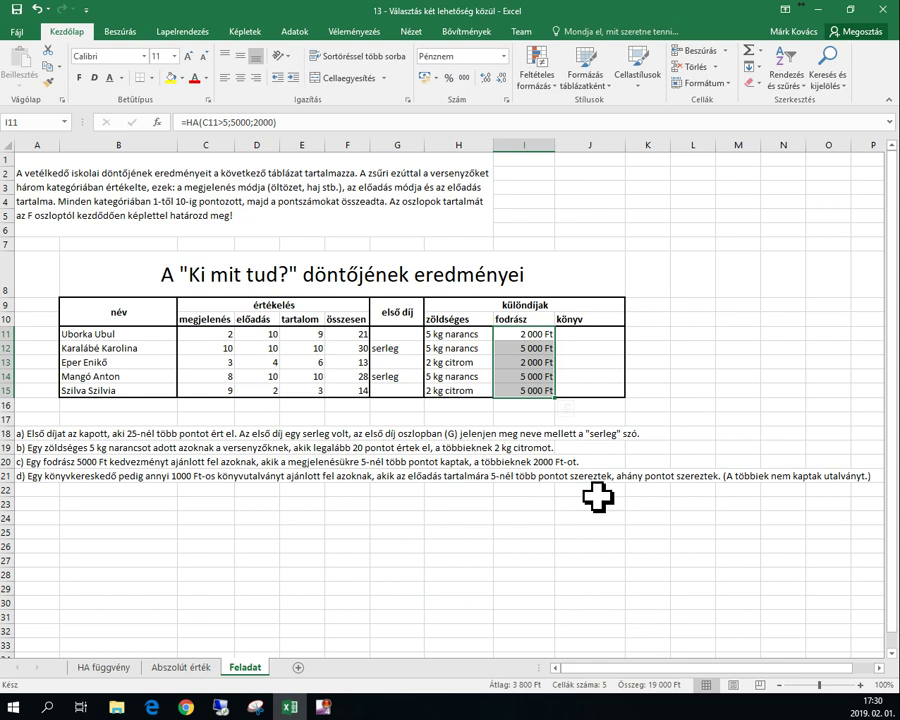
pyautogui.click(660, 304)
# - Following task d, enter the book voucher formula =HA(E11>5;E11*1000;"") in J11, based on the tartalom score
pyautogui.click(598, 334)
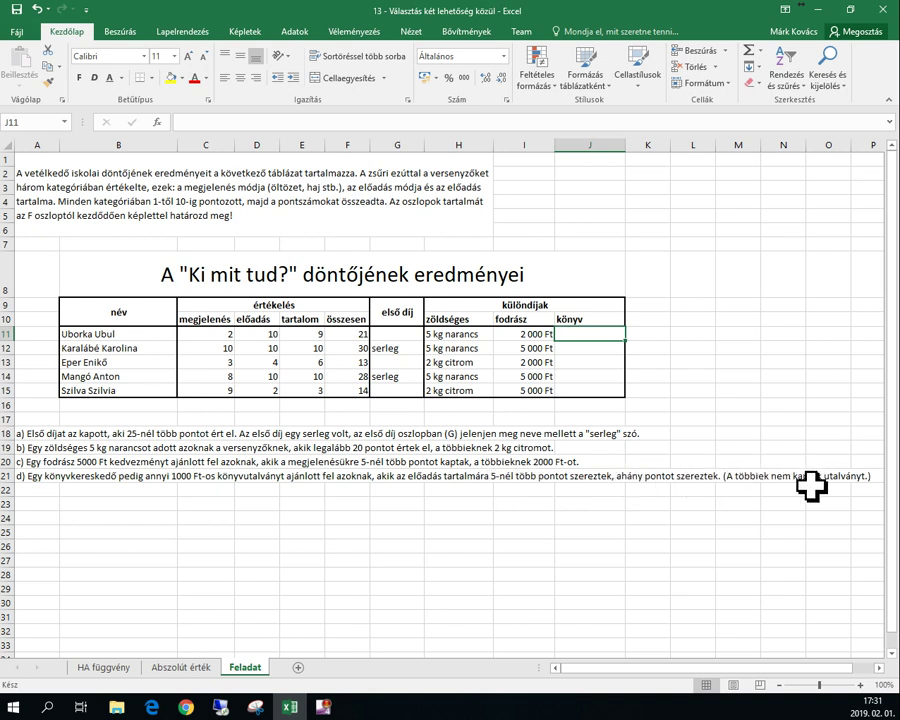
pyautogui.click(691, 387)
pyautogui.click(591, 333)
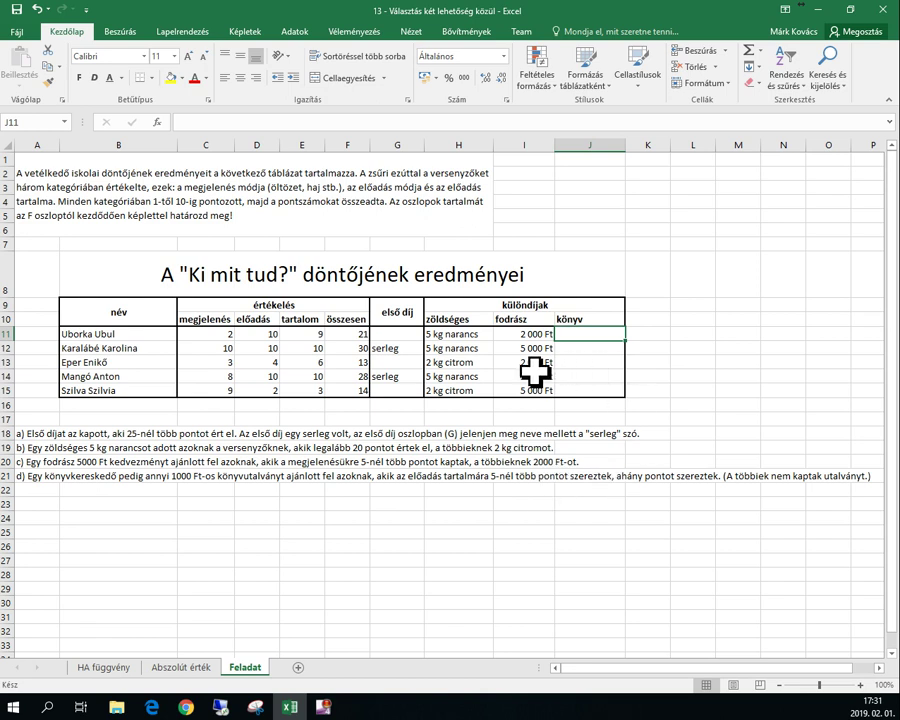
pyautogui.write('=HA(')
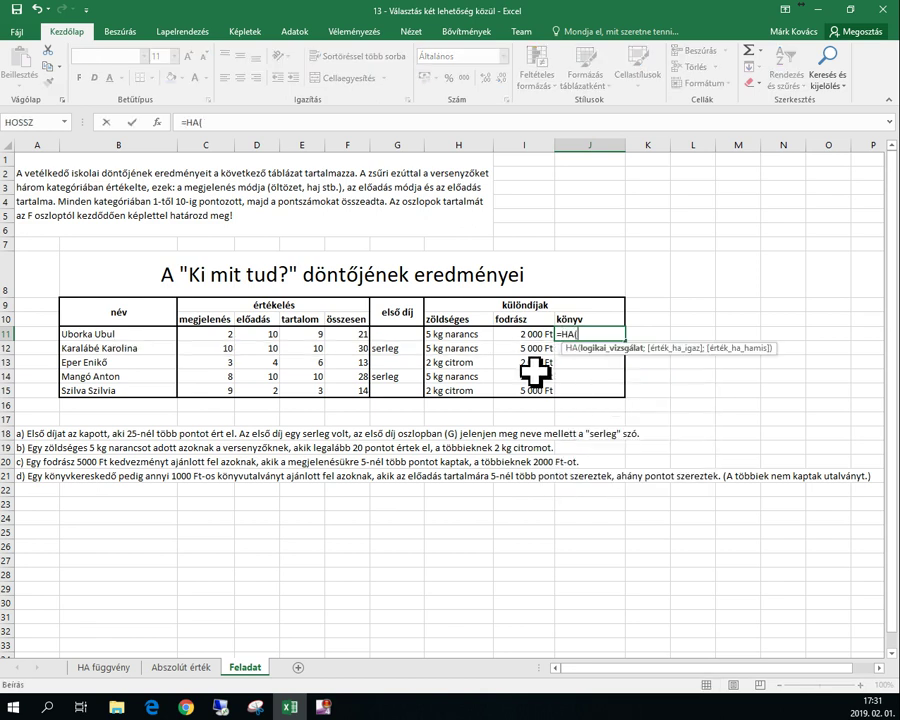
pyautogui.click(305, 330)
pyautogui.write('>')
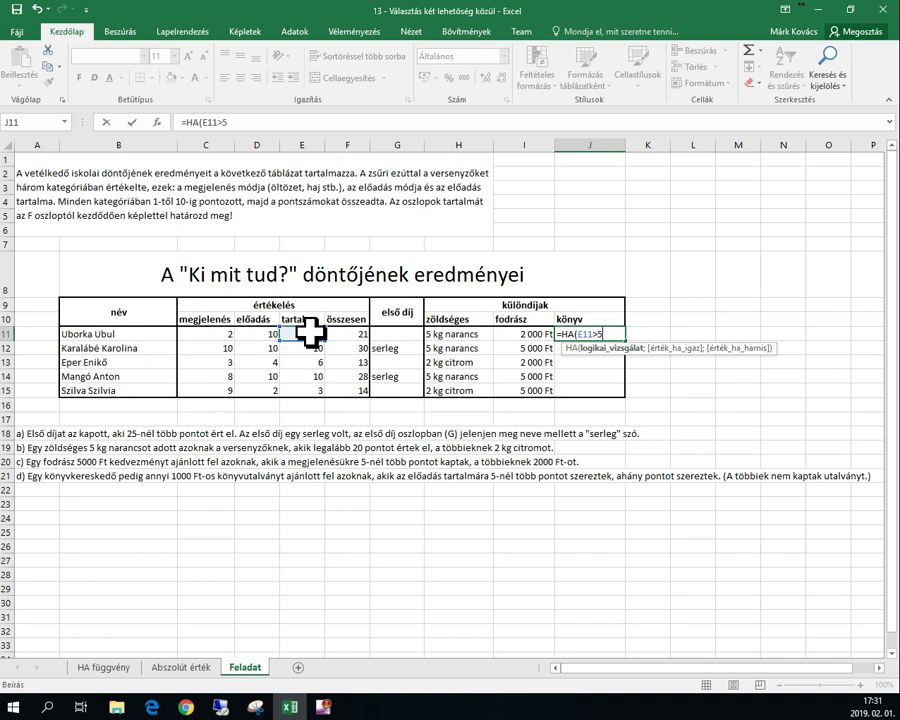
pyautogui.write('5;')
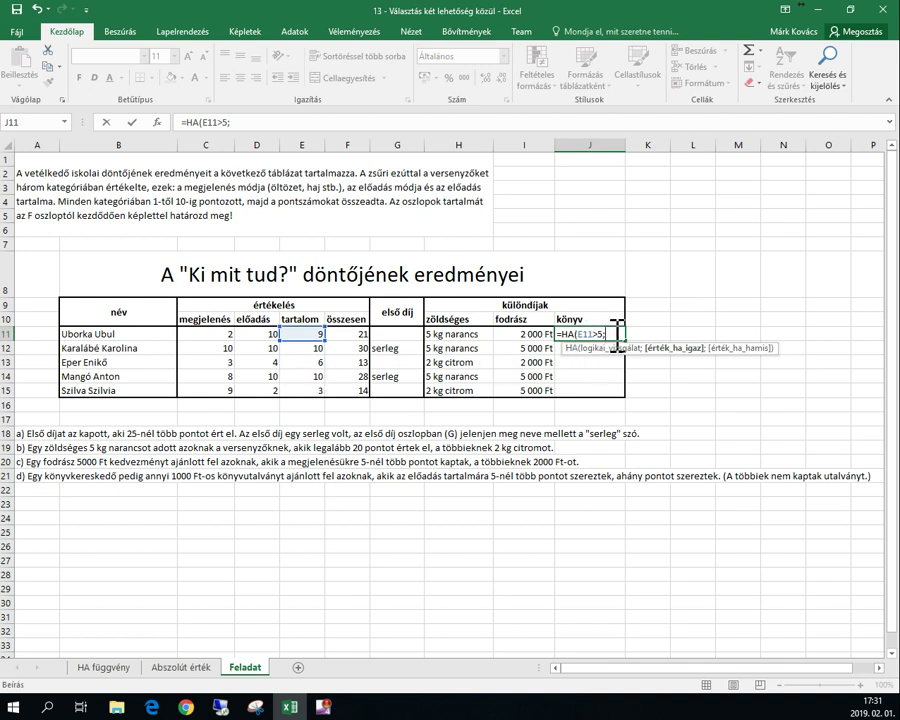
pyautogui.click(303, 334)
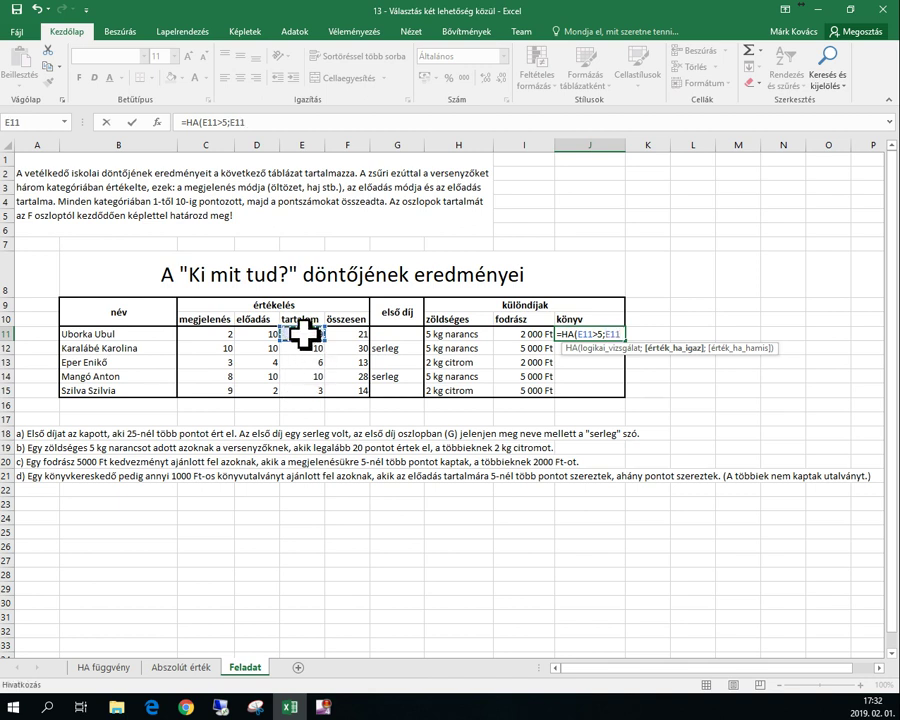
pyautogui.write('*')
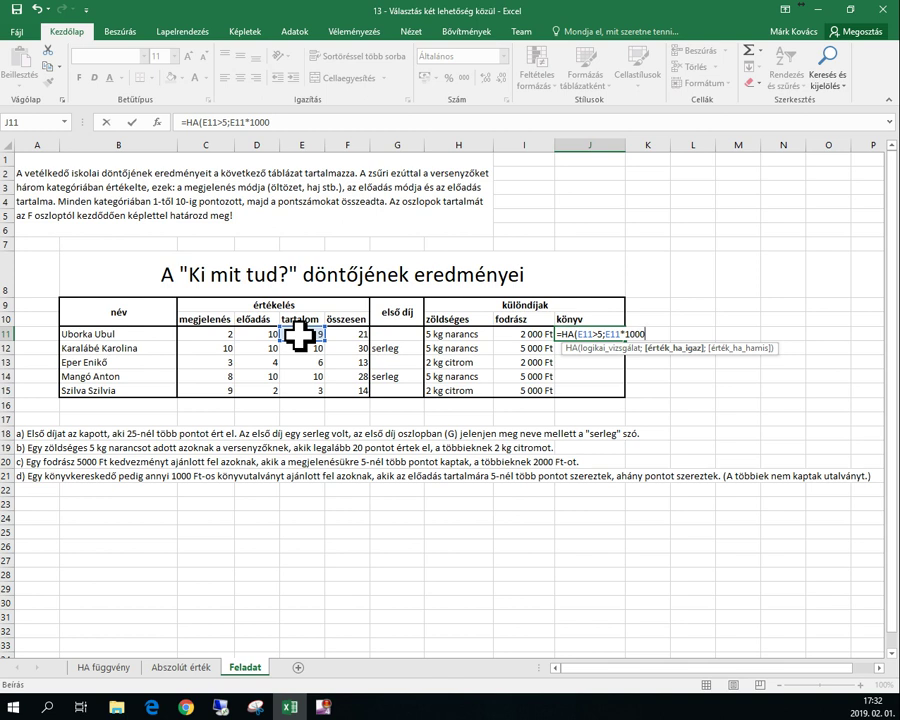
pyautogui.write(';')
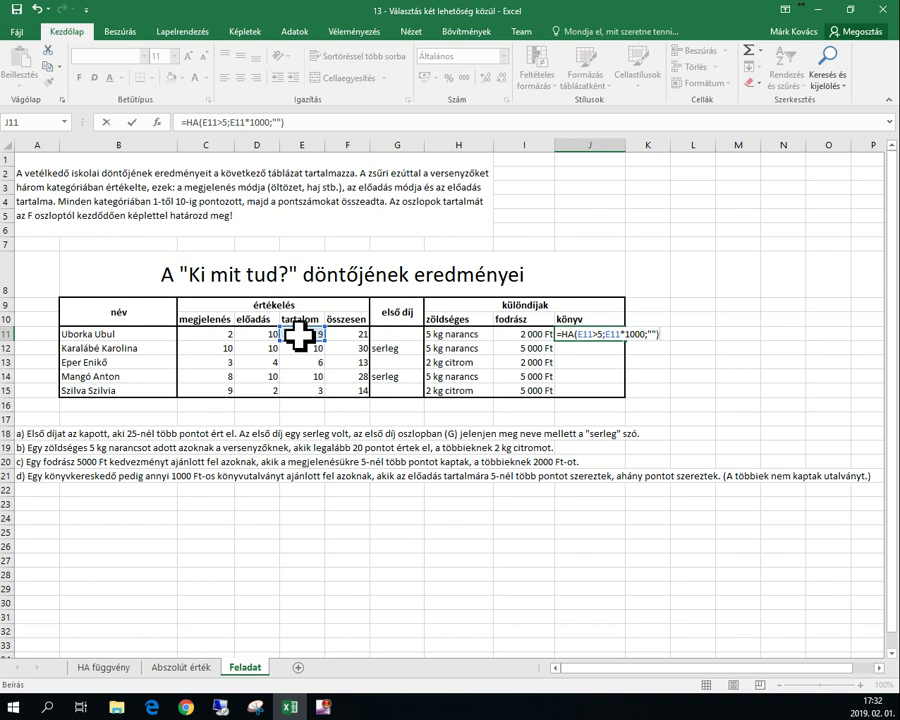
pyautogui.press('Return')
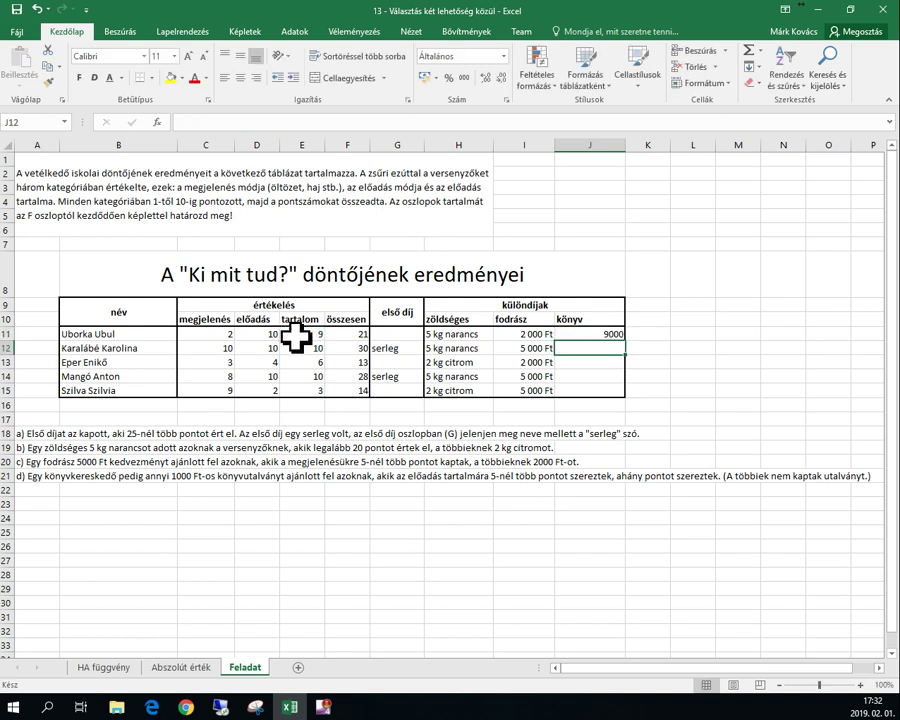
# - Fill the book voucher formula from J11 down to J15 without copying the formatting
pyautogui.click(610, 334)
pyautogui.moveTo(626, 341); pyautogui.dragTo(626, 398)
pyautogui.click(636, 406)
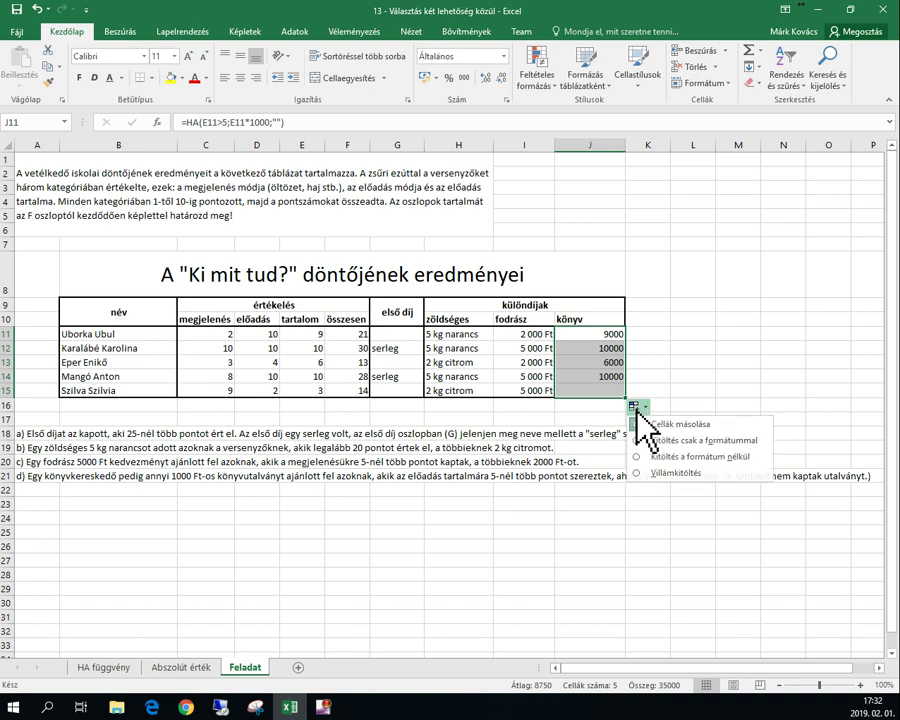
pyautogui.click(678, 457)
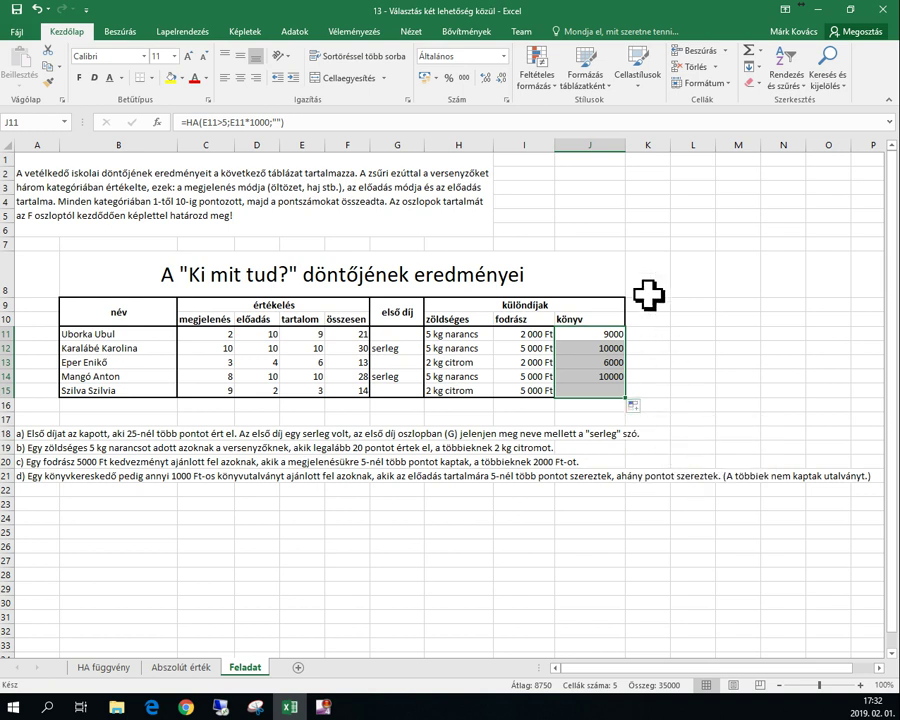
# - Format the book voucher values in J11:J15 as currency (Pénznem) in Ft with 0 decimal places
pyautogui.rightClick(607, 346)
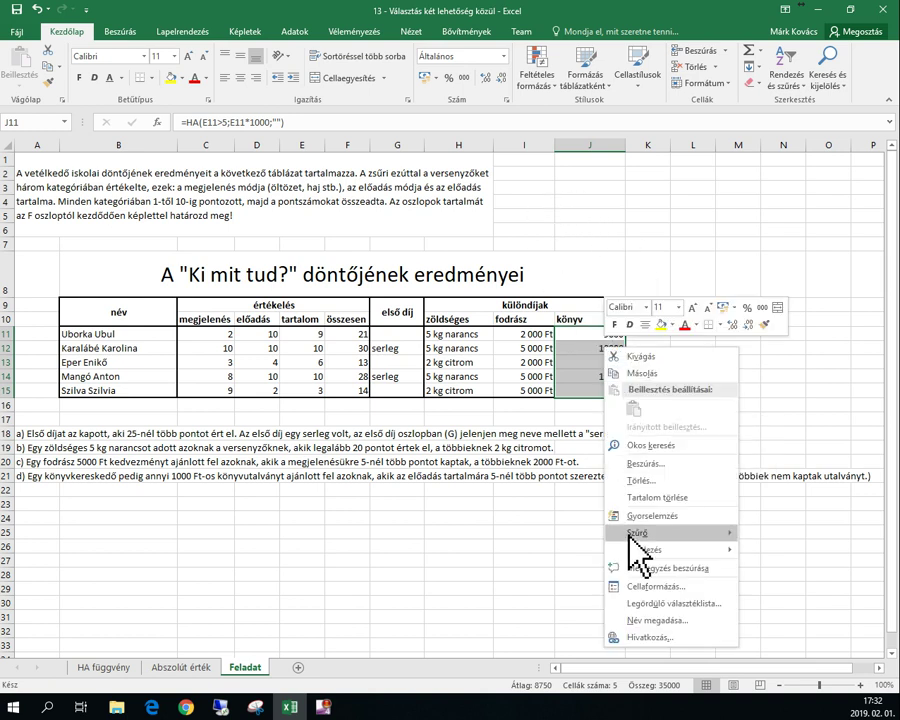
pyautogui.click(638, 580)
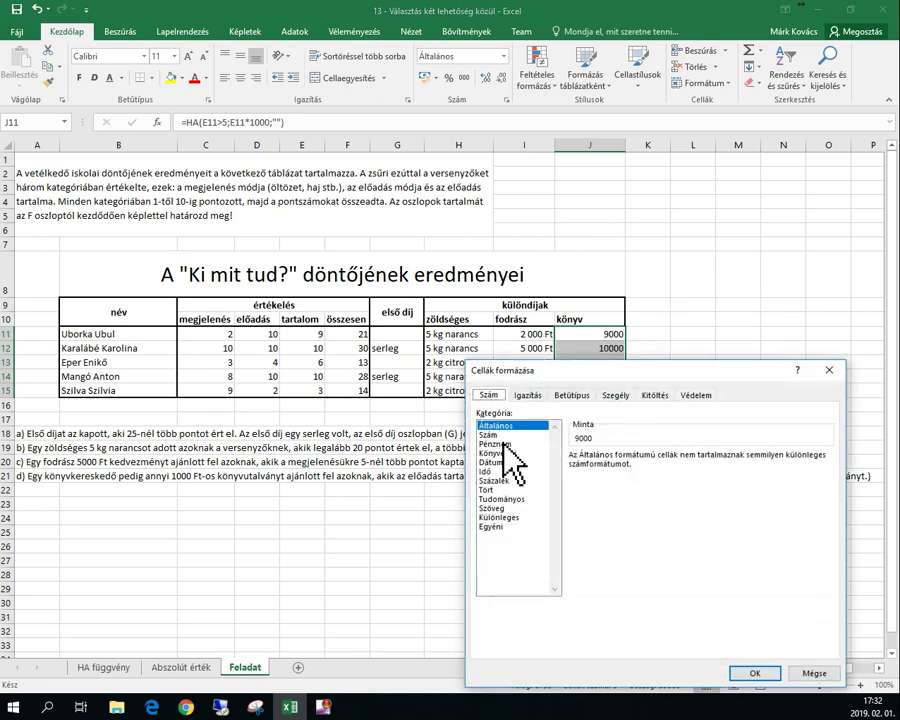
pyautogui.click(500, 443)
pyautogui.click(661, 460)
pyautogui.click(661, 460)
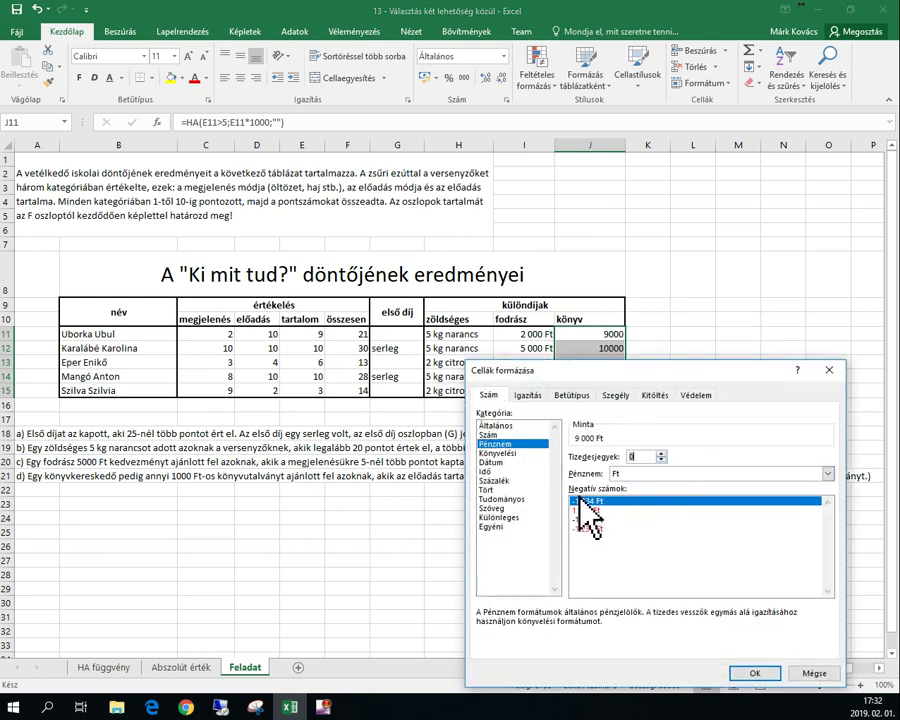
pyautogui.click(766, 675)
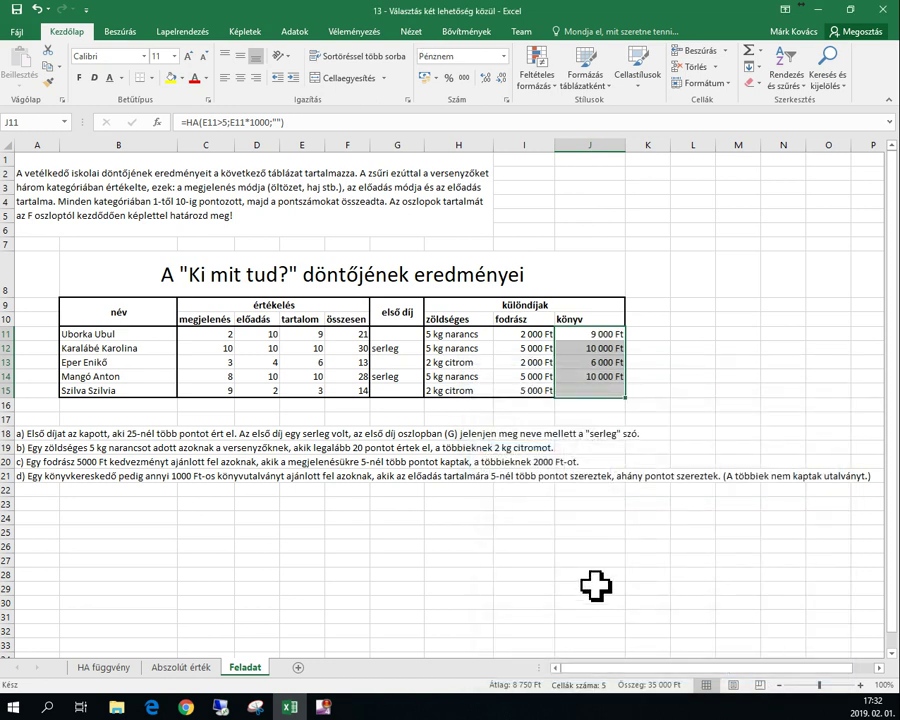
pyautogui.click(568, 574)
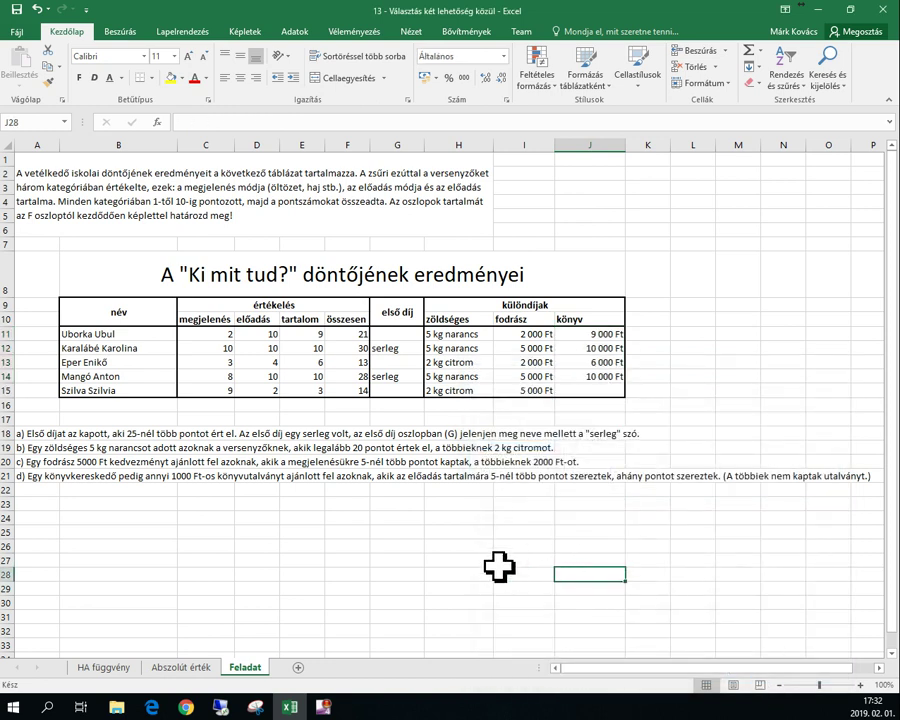